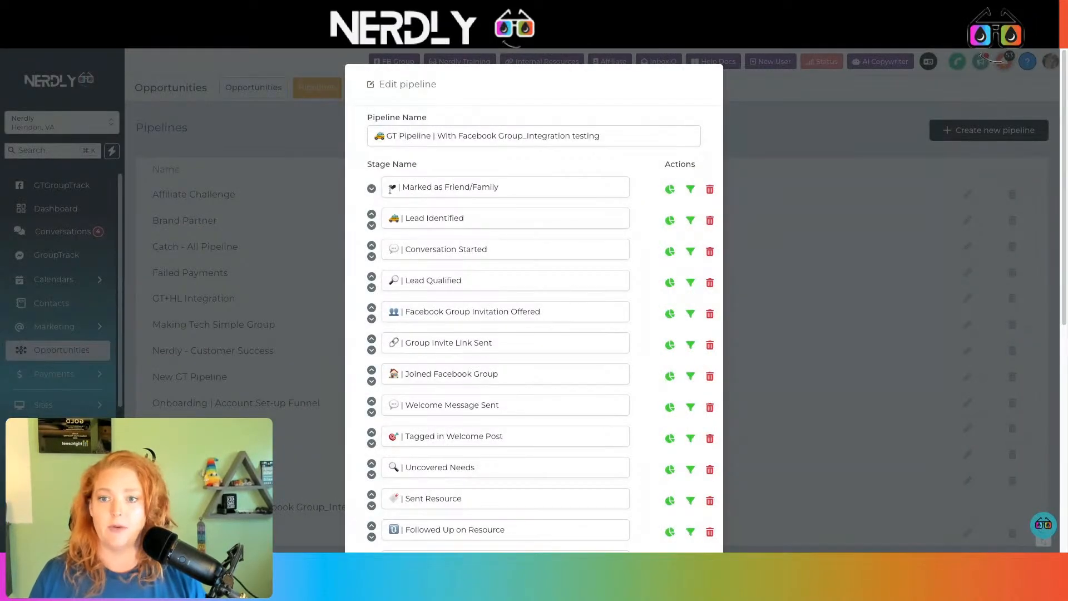
Clean up the start of the first stage name to read "❤ | Marked as Friend/Family" and review the pipeline's stage names
left_click(390, 188)
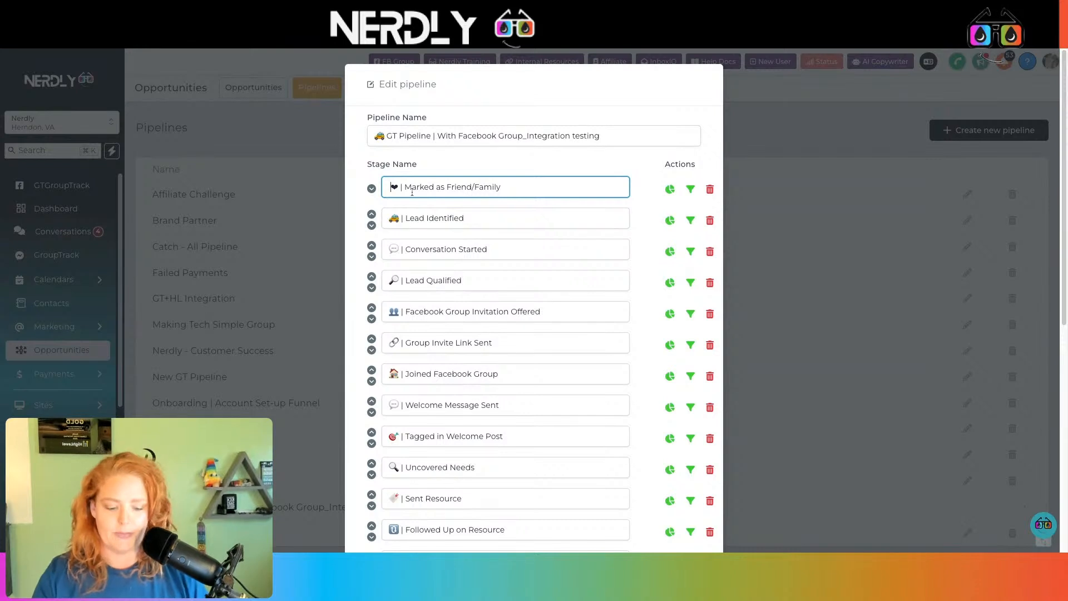
key("BackSpace")
left_click_drag(499, 187, 365, 193)
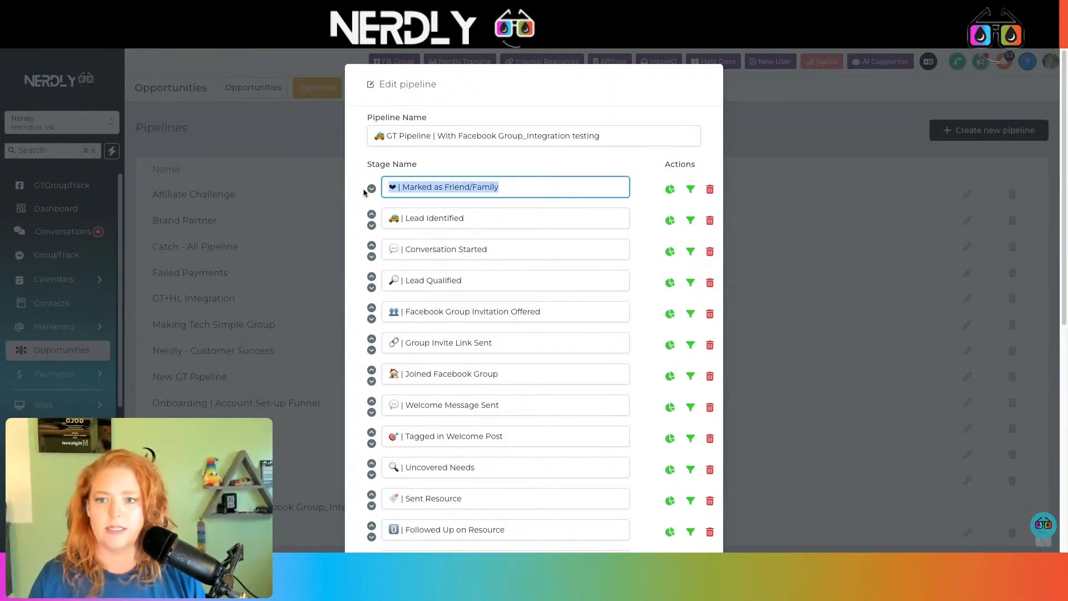
scroll(482, 201, "down", 6)
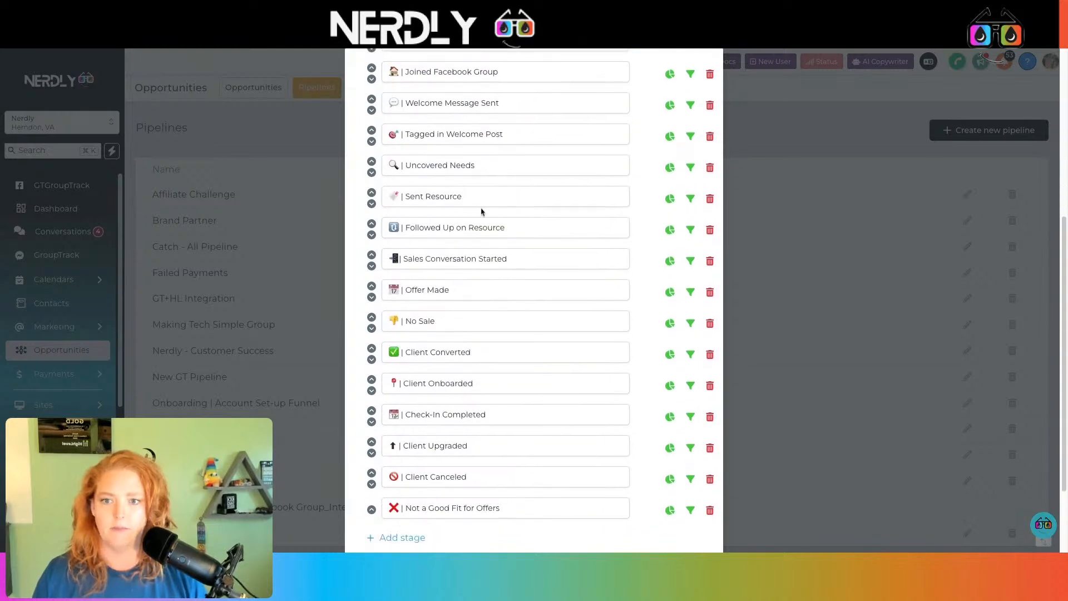
scroll(508, 306, "up", 6)
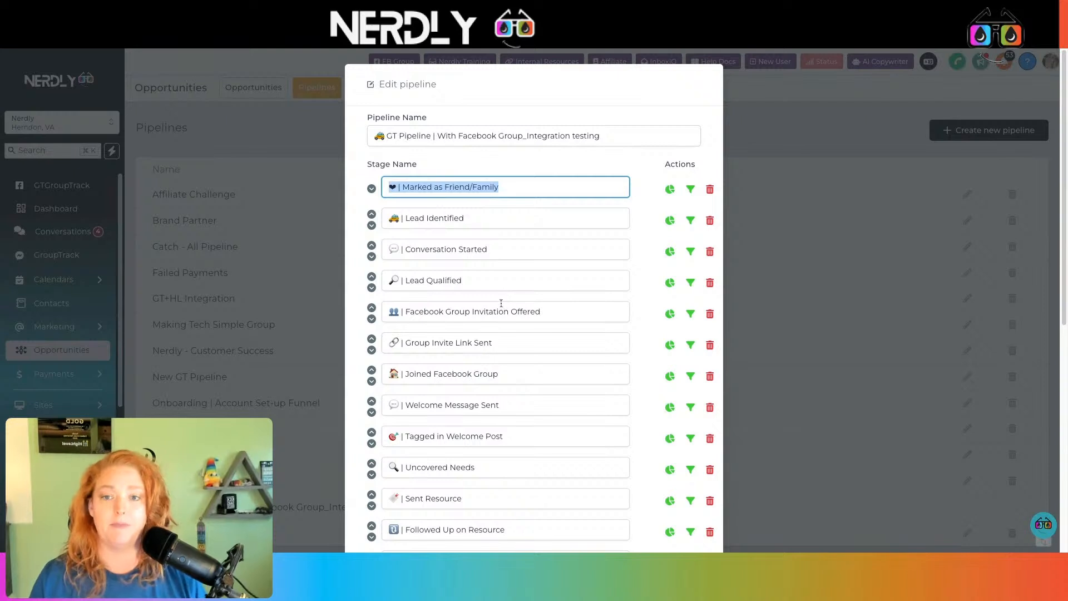
scroll(501, 303, "down", 1)
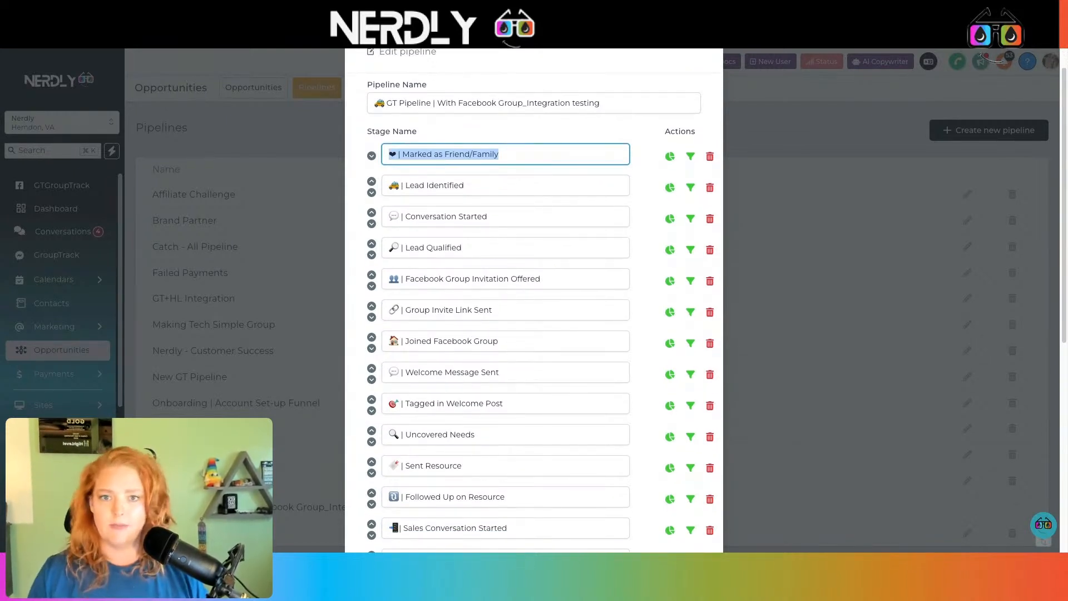
scroll(500, 293, "down", 1)
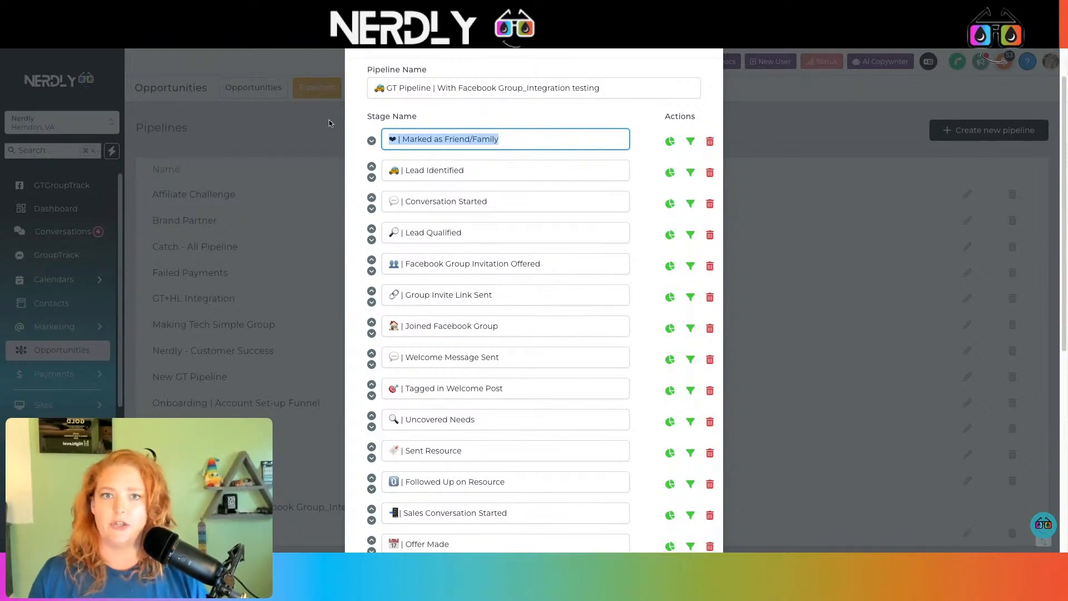
Switch to GroupTrack, review the "GT Pipeline | With Facebook Group" template and import it as "GT Pipeline | With Facebook Group_copy"
left_click(587, 49)
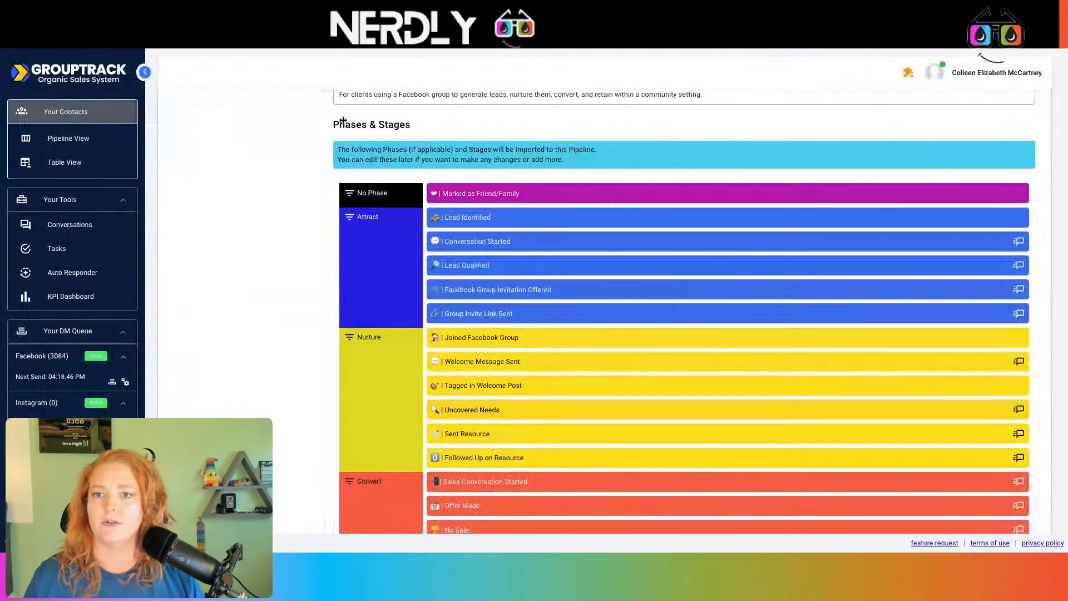
scroll(552, 224, "down", 8)
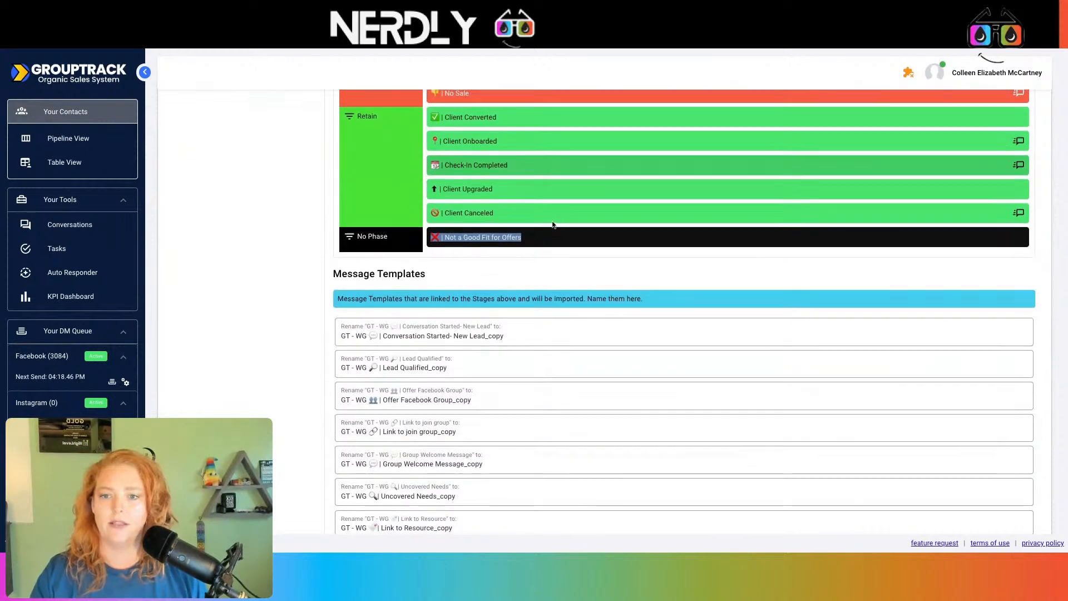
scroll(553, 223, "up", 8)
scroll(553, 223, "up", 2)
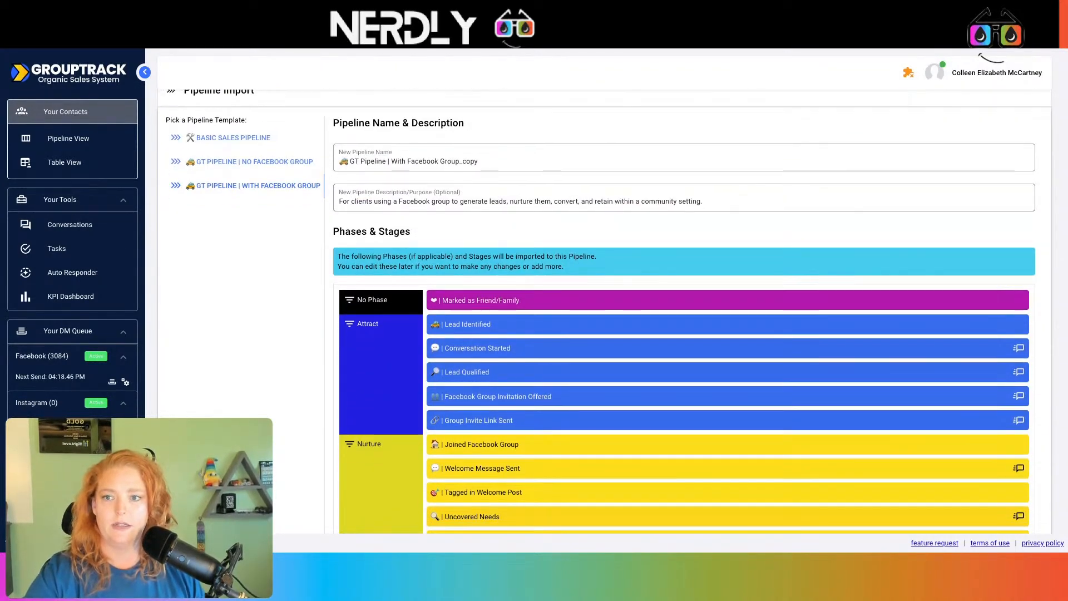
scroll(684, 312, "down", 15)
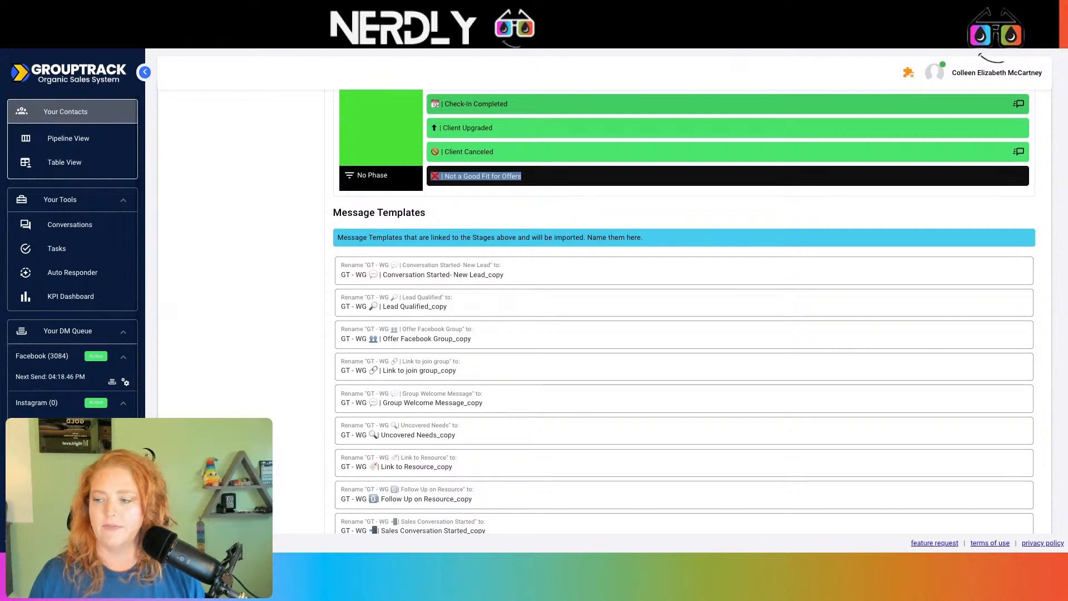
scroll(233, 155, "up", 12)
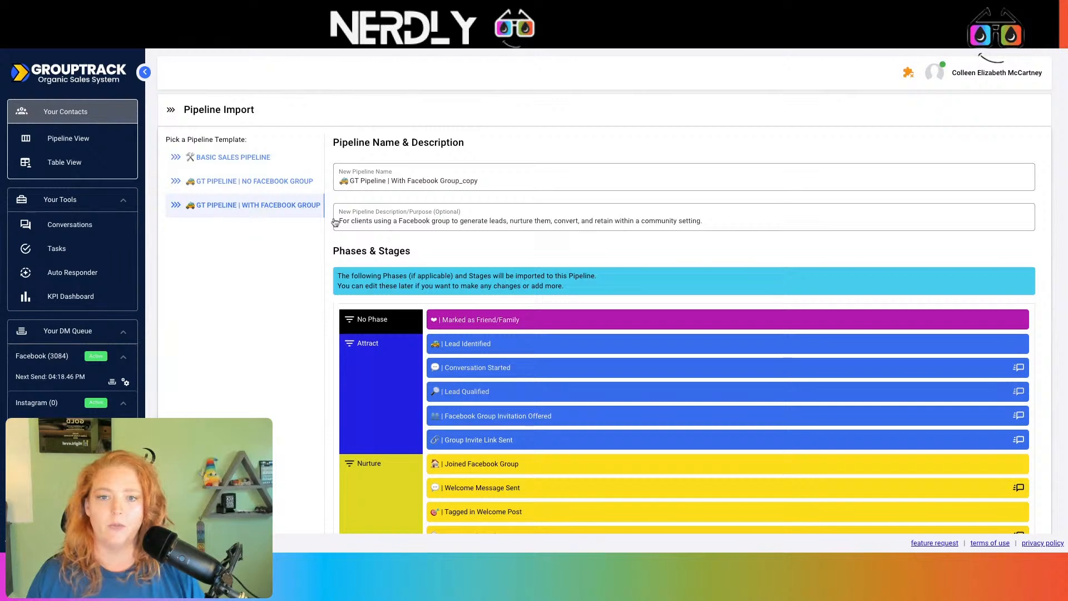
scroll(623, 215, "down", 15)
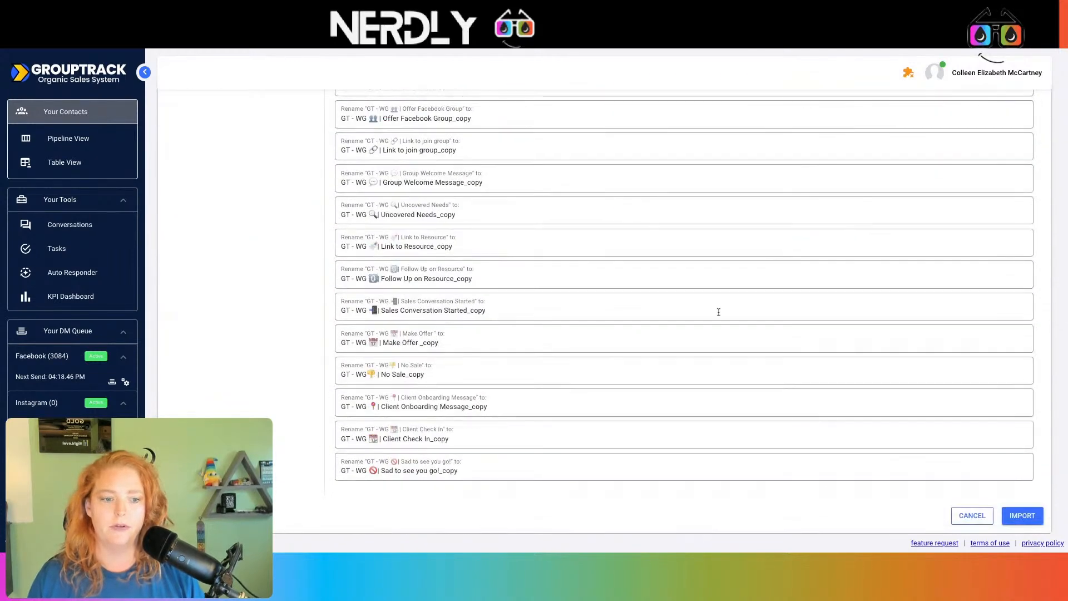
left_click(1030, 517)
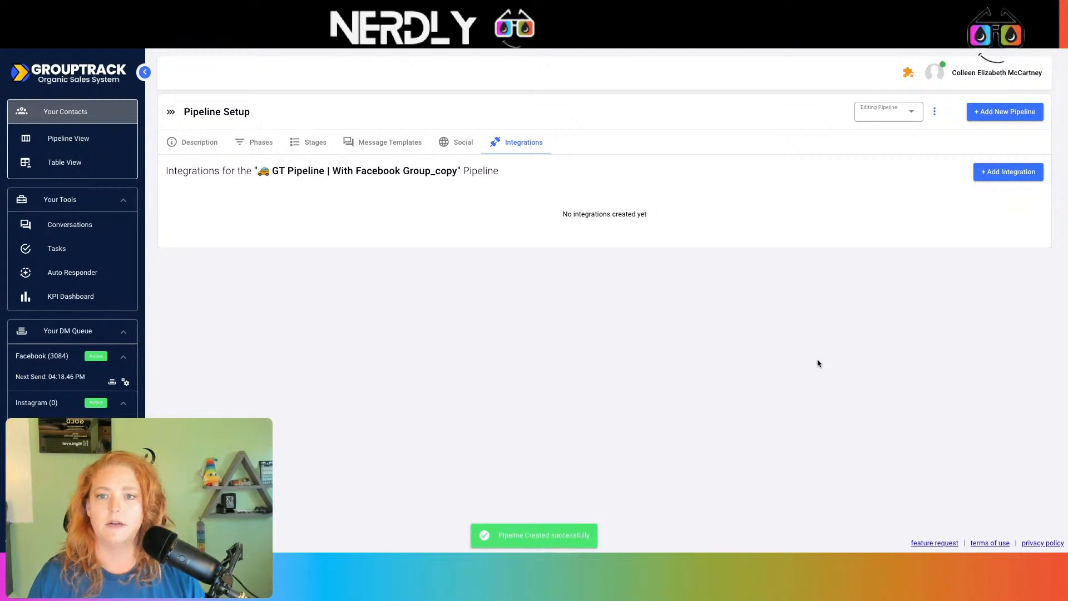
Start a new integration for the imported pipeline and look through the existing connections
left_click_drag(262, 173, 457, 173)
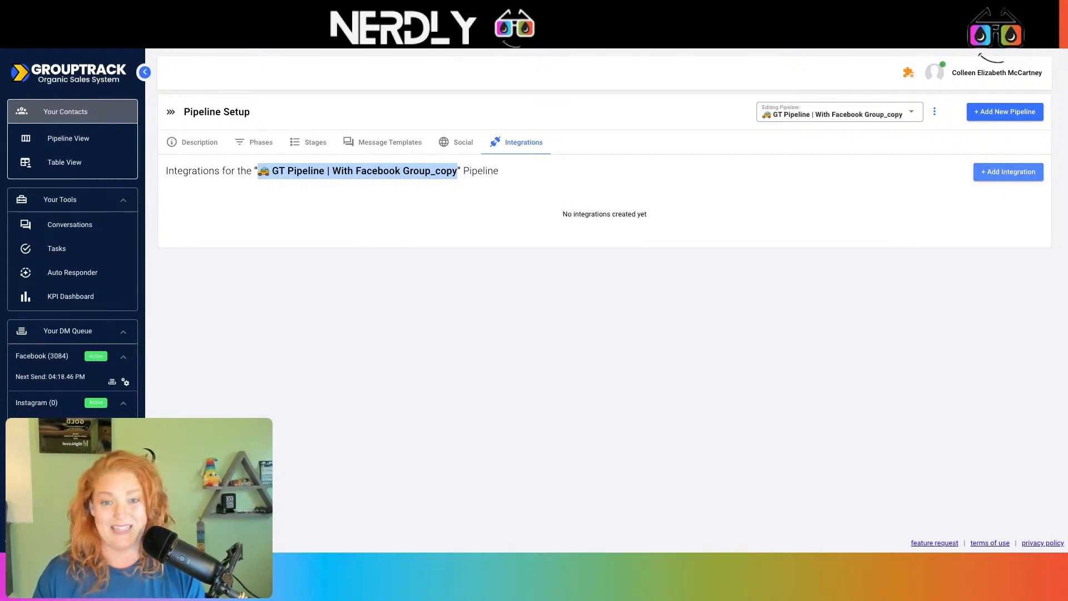
left_click(991, 174)
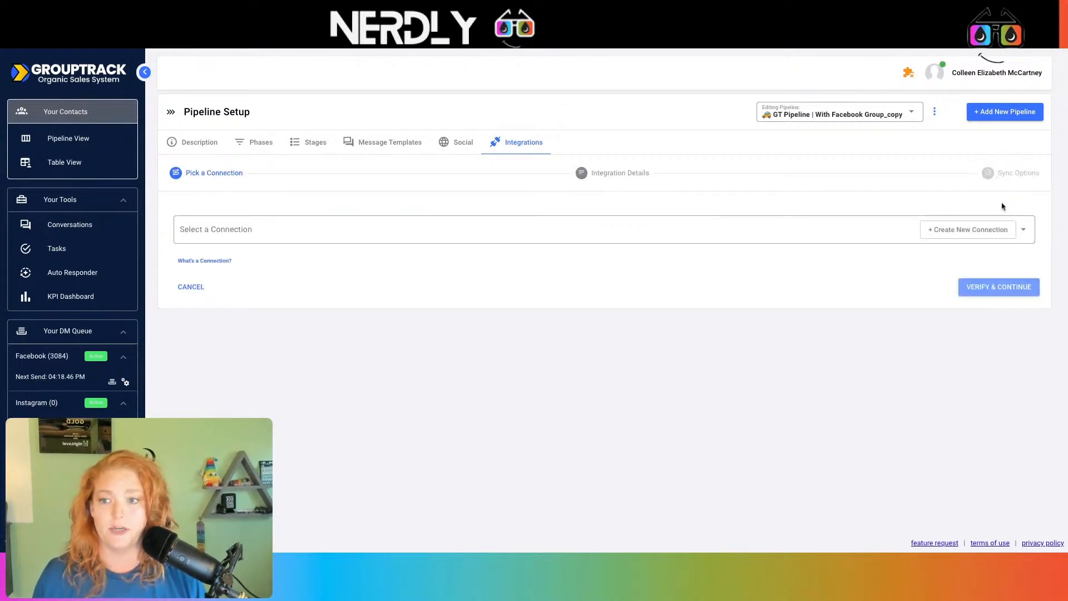
left_click(657, 230)
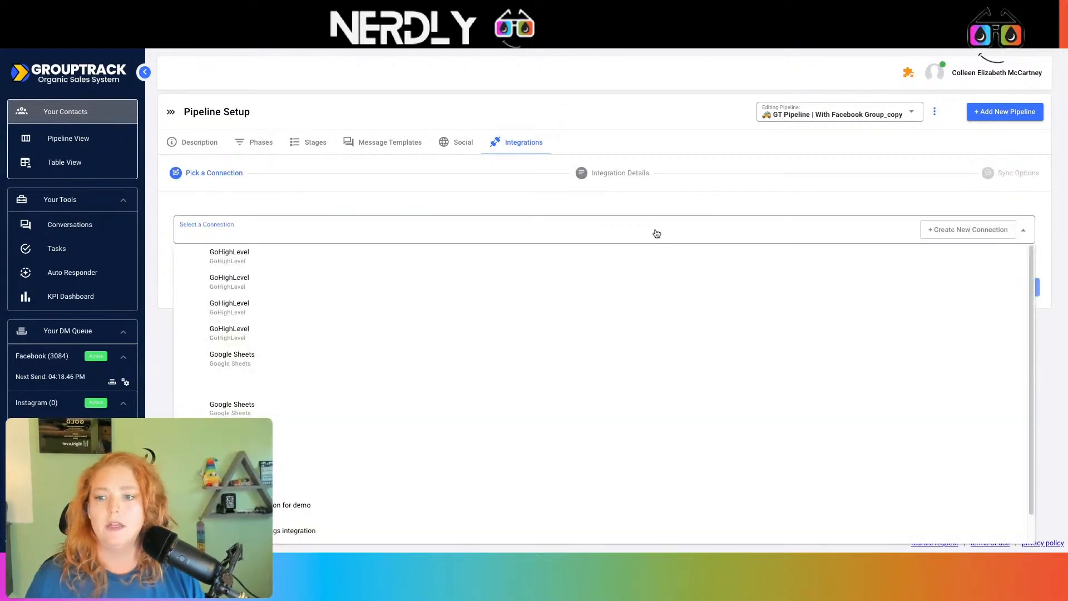
scroll(648, 301, "down", 1)
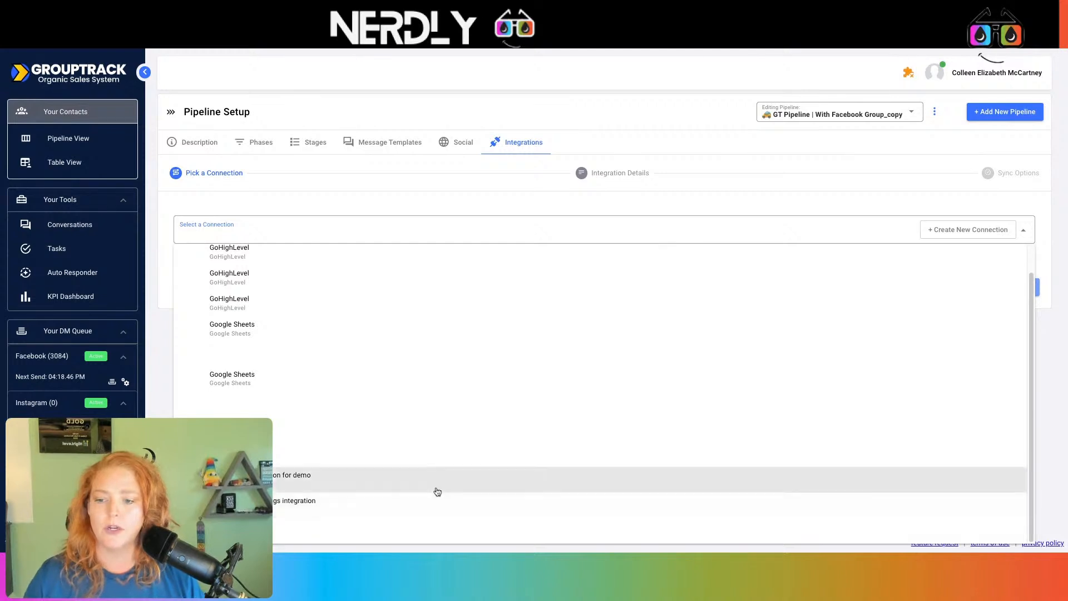
left_click(665, 201)
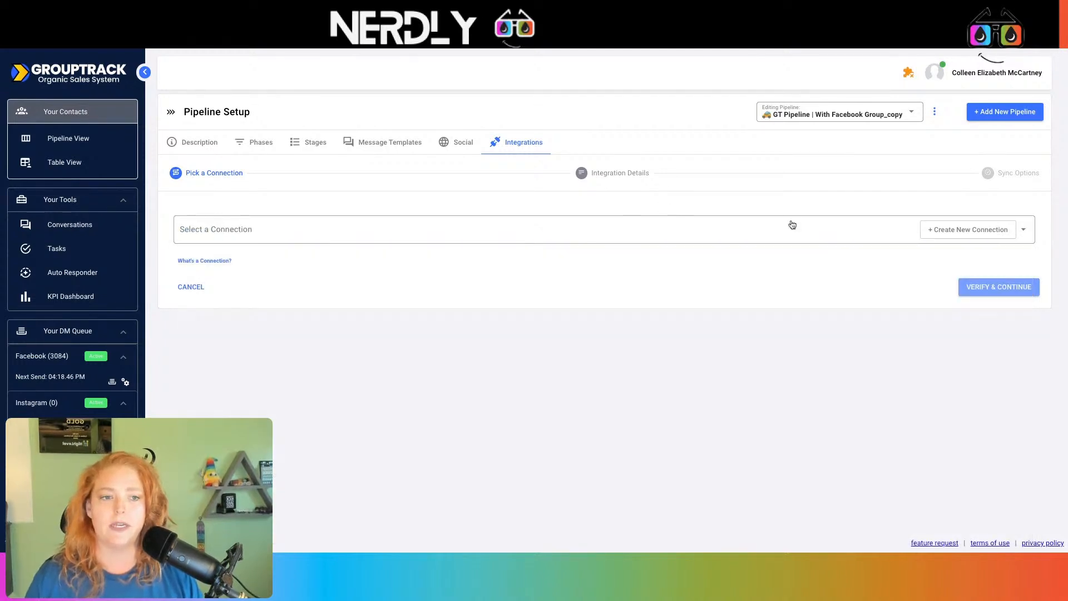
Start a new connection for the GoHighLevel system and name it "Demo GT w/group pipeline"
left_click(973, 235)
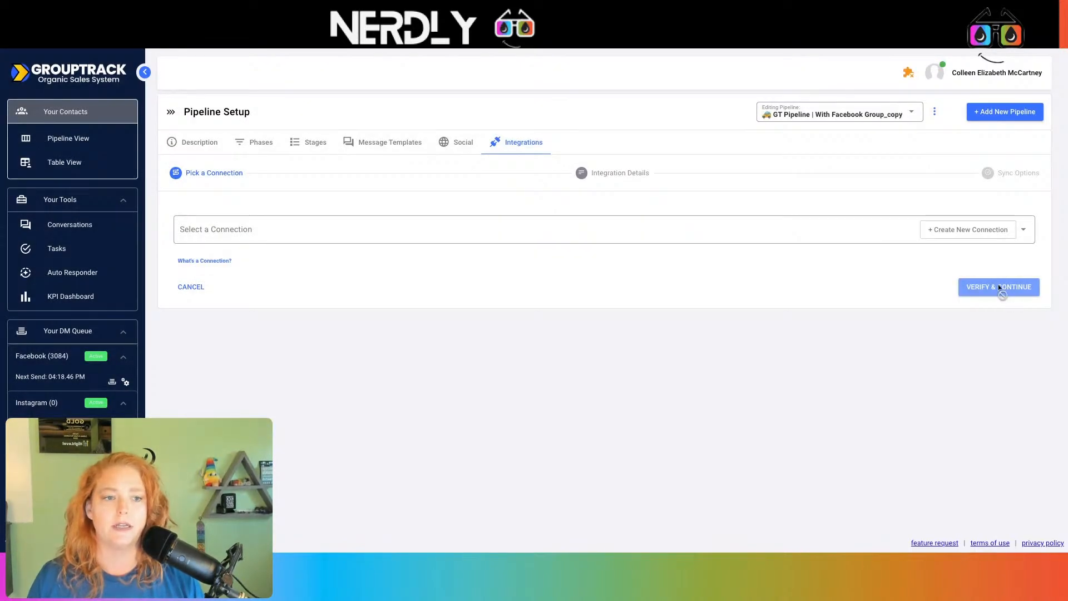
left_click(960, 230)
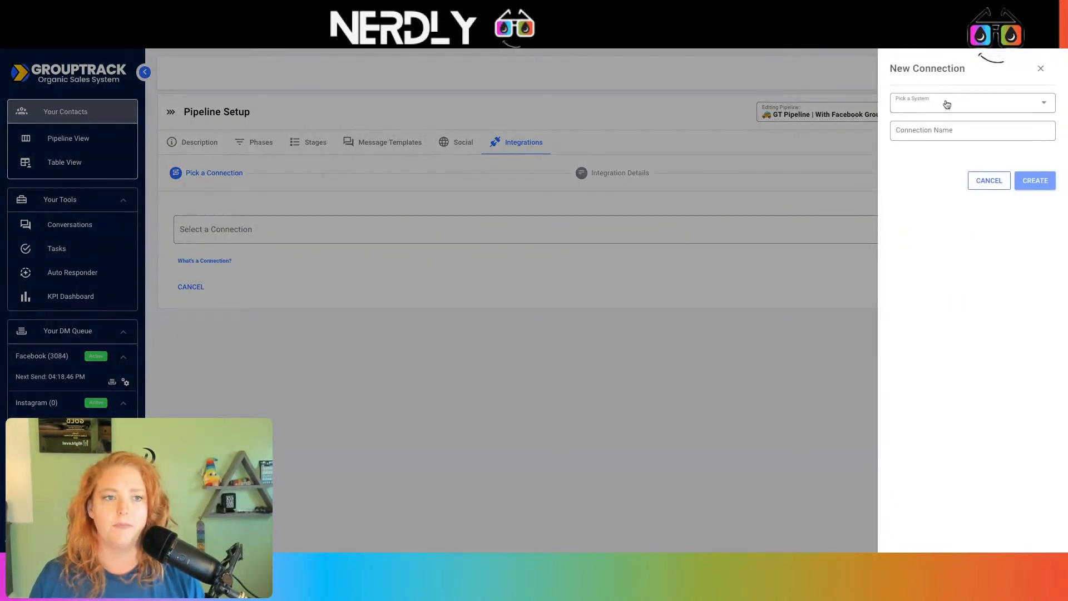
left_click(948, 104)
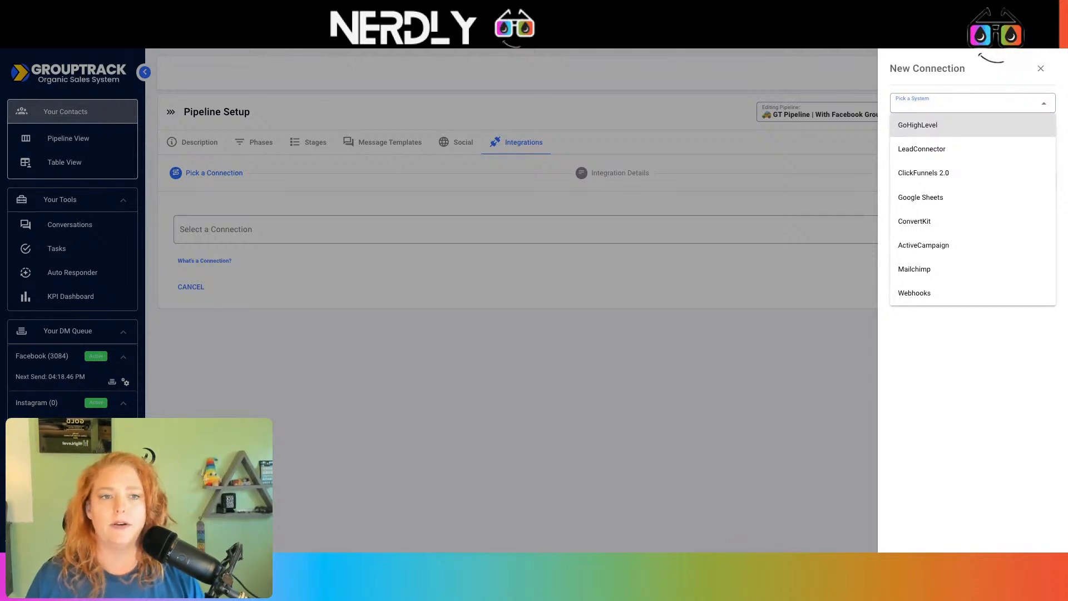
left_click(927, 132)
left_click(926, 133)
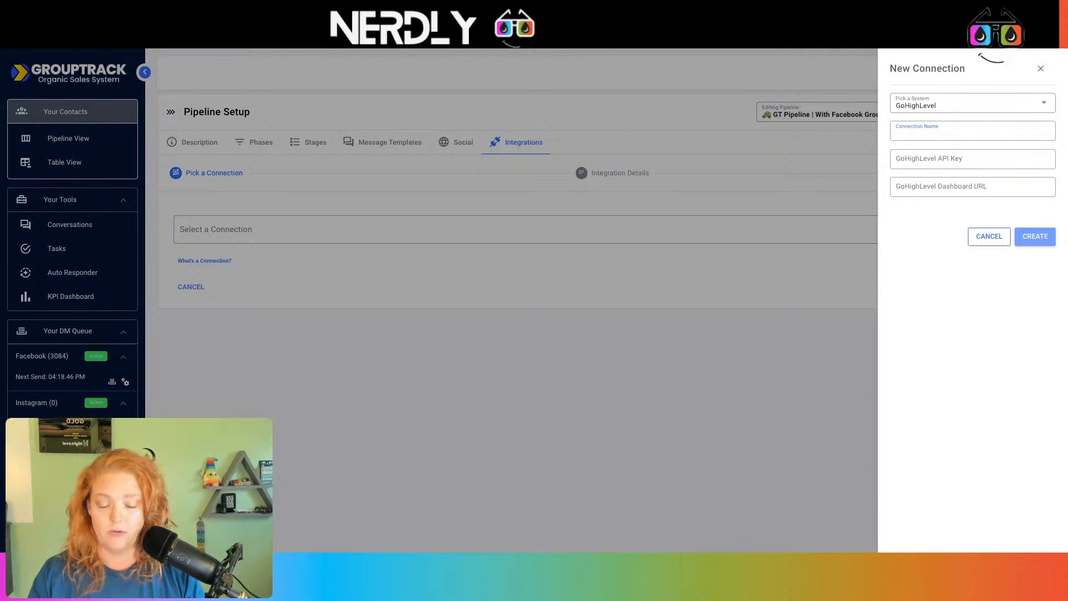
type("Demo")
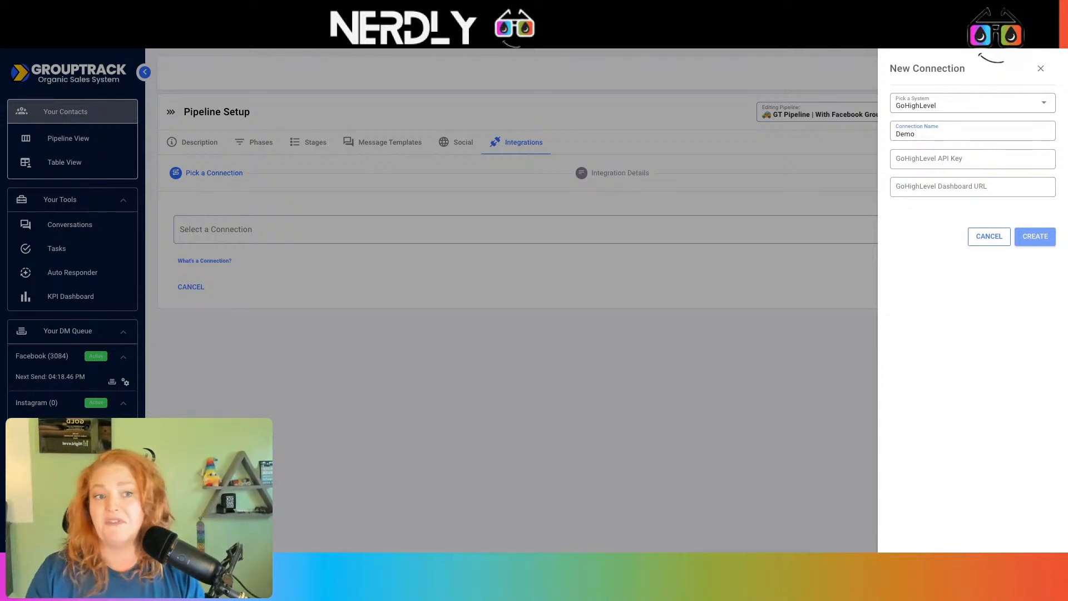
type("GT")
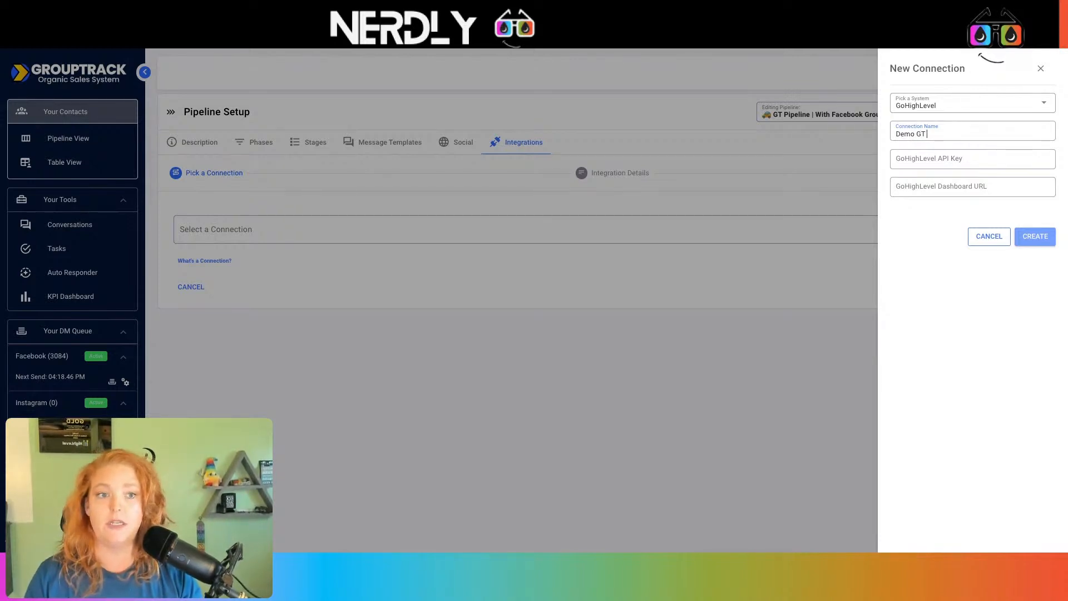
type(" w/group pipeline")
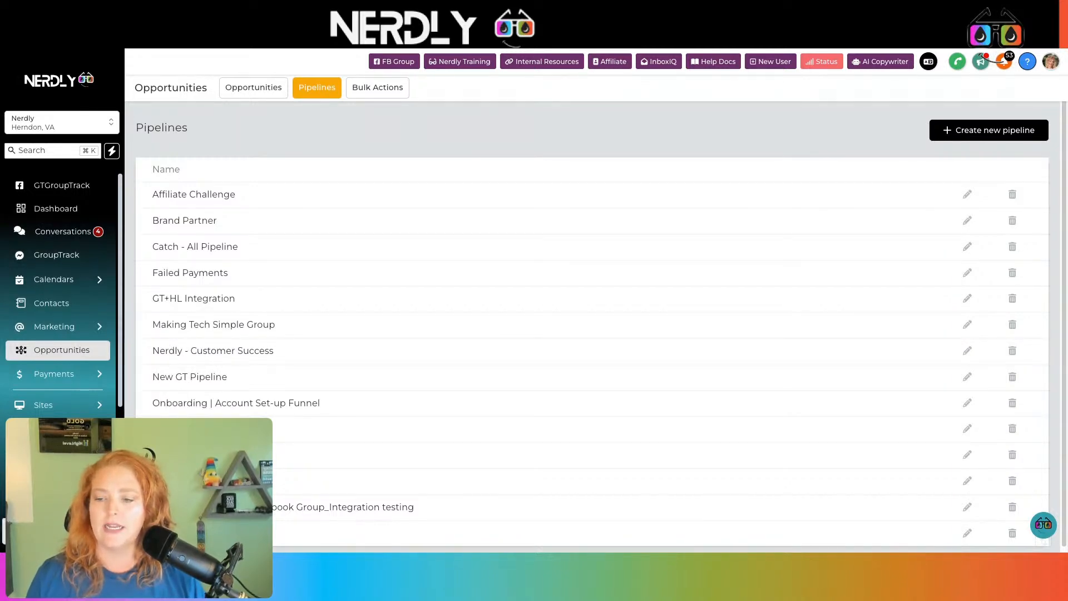
Copy the API key from Nerdly's Business Profile settings and paste it as the GoHighLevel API key in GroupTrack's new connection
left_click(45, 526)
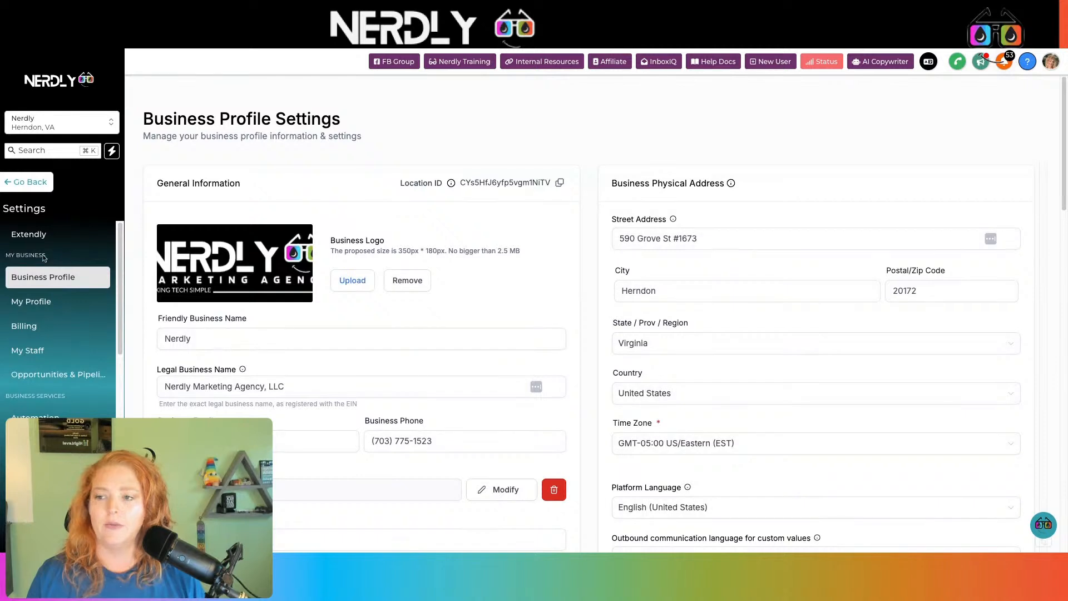
scroll(455, 283, "down", 4)
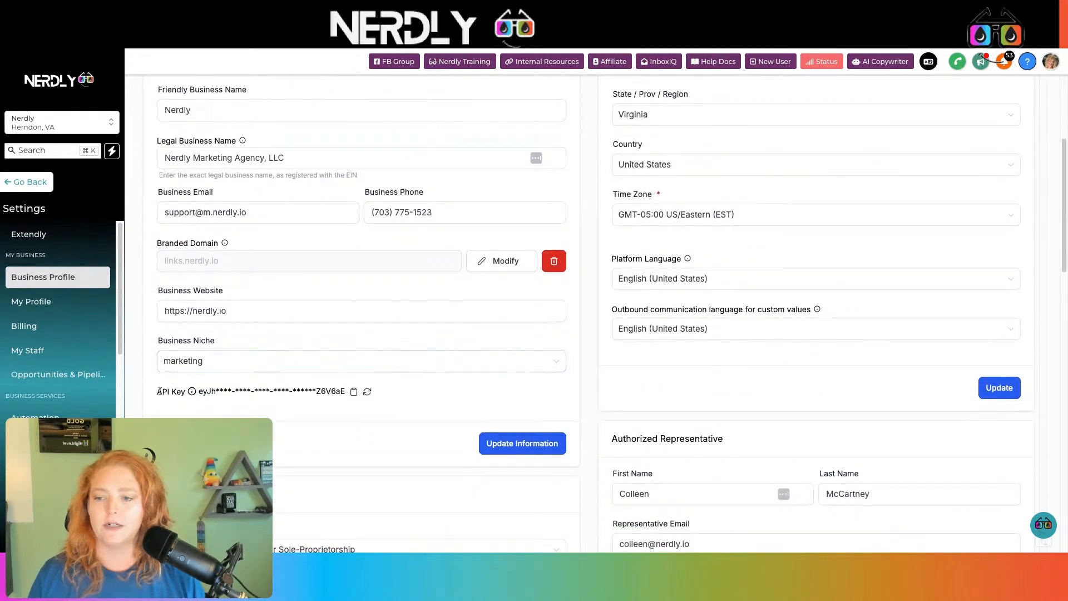
left_click(354, 392)
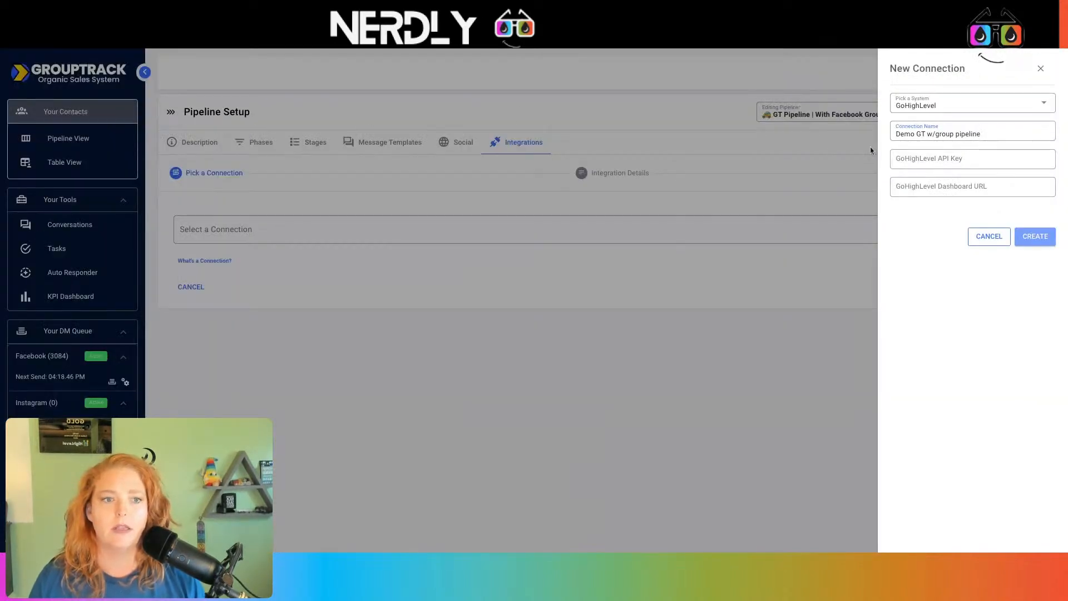
left_click(943, 160)
key("ctrl+v")
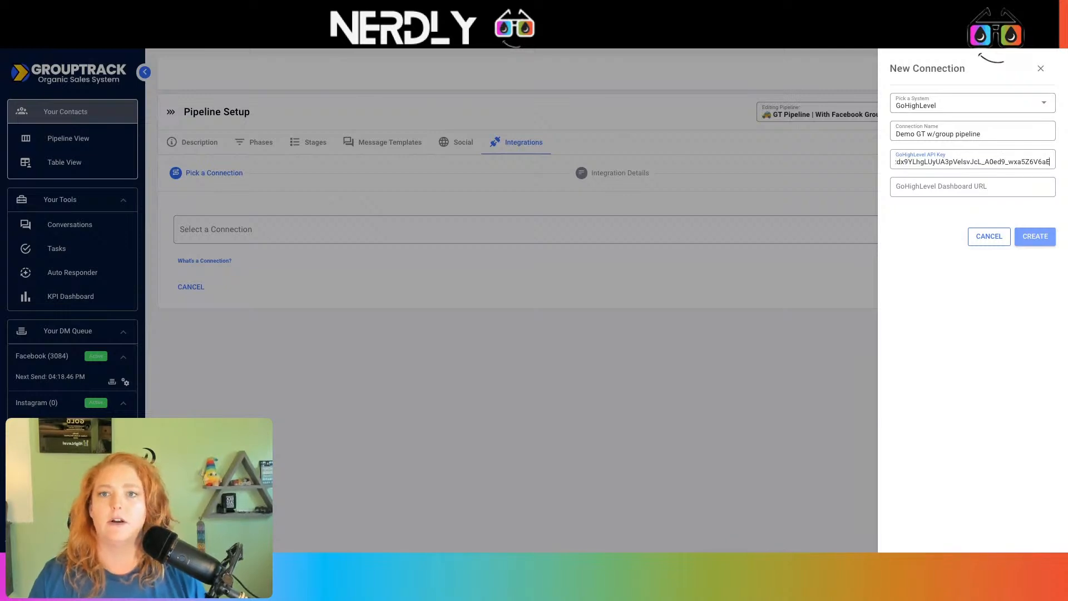
key("Home")
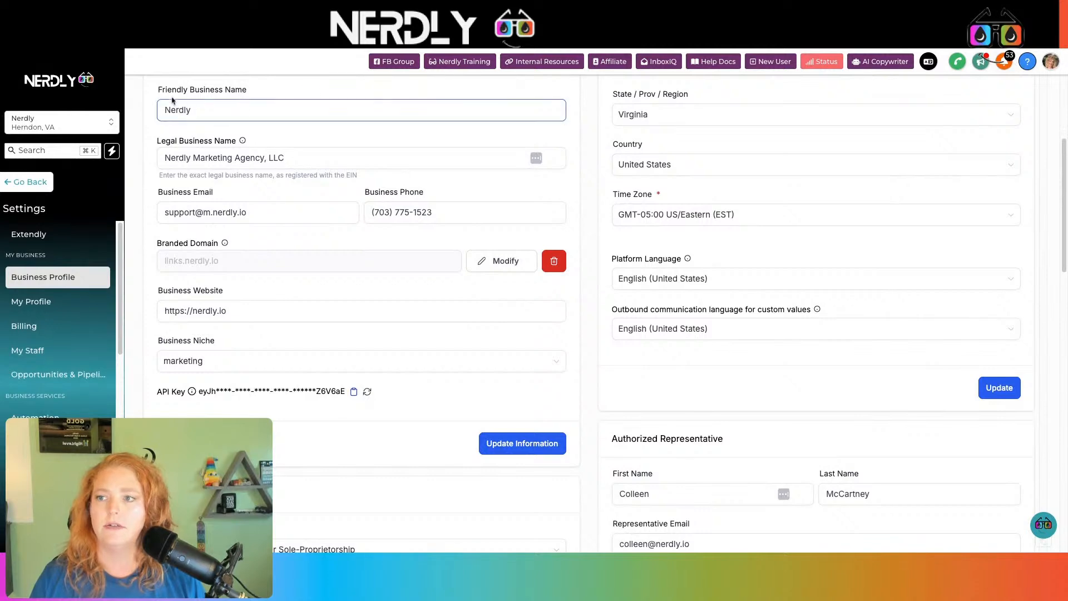
Copy the Nerdly dashboard's URL, enter it as the GoHighLevel Dashboard URL in GroupTrack, and create the connection
left_click(30, 188)
left_click(59, 211)
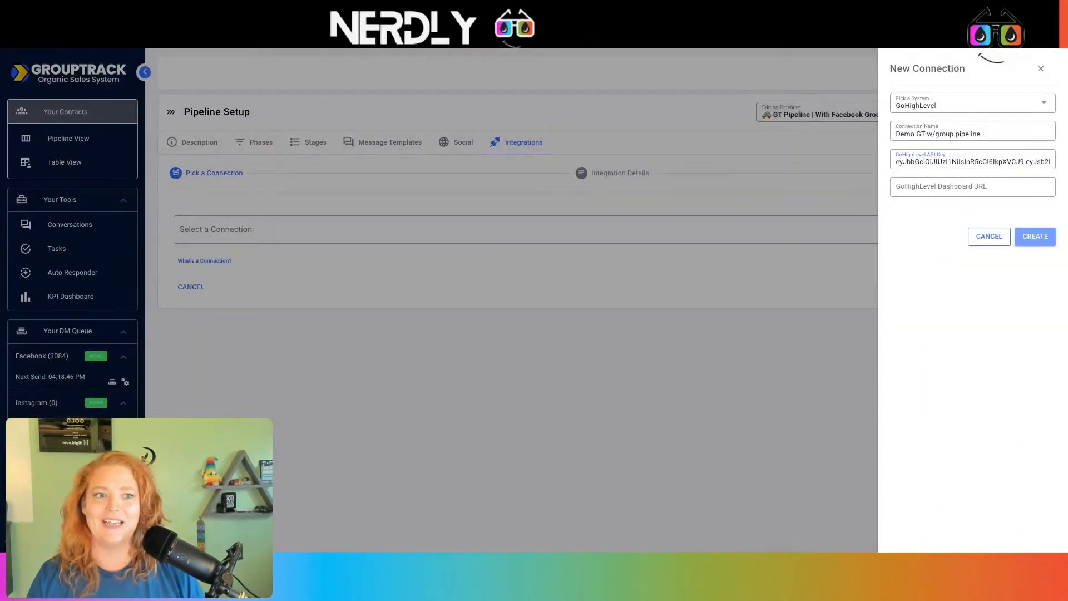
left_click(978, 186)
key("ctrl+v")
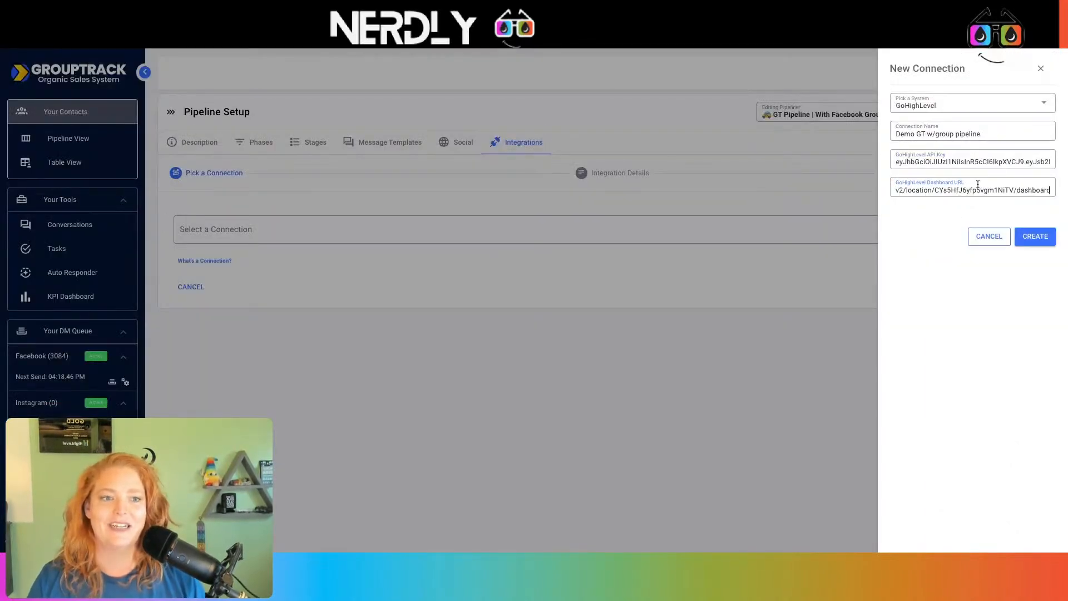
left_click_drag(903, 190, 1058, 197)
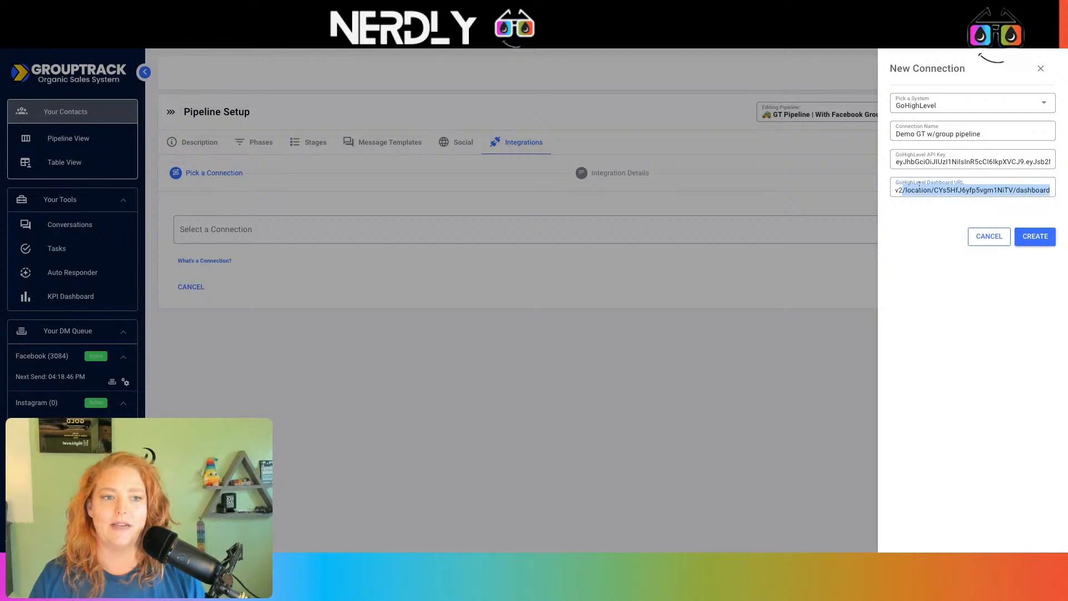
left_click(1035, 241)
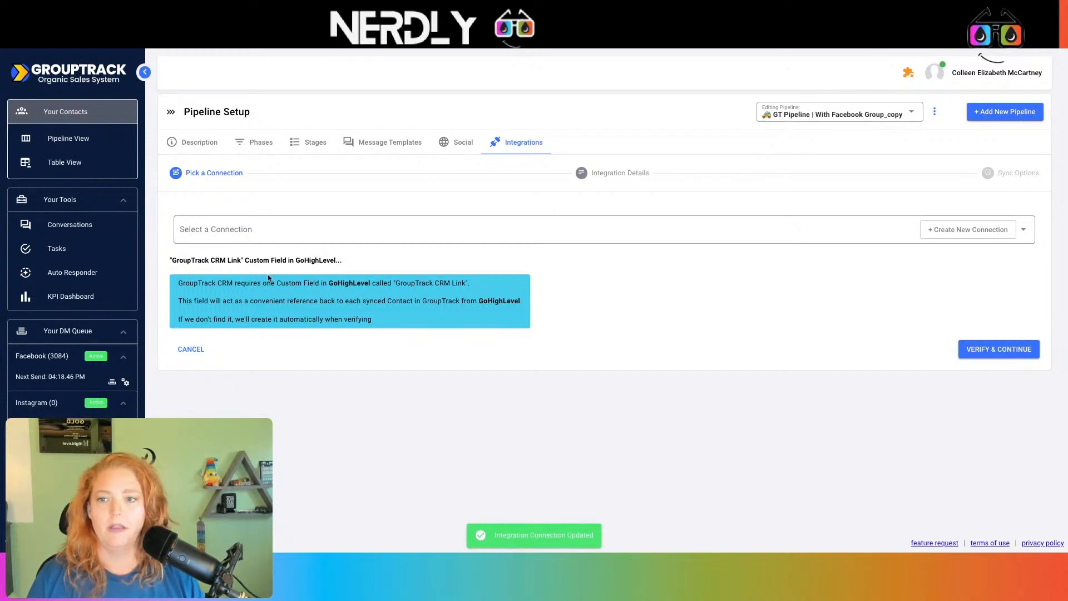
Select the "Demo GT w/group pipeline" connection for the integration, review the GroupTrack CRM Link custom field note, and verify the connection
left_click(316, 232)
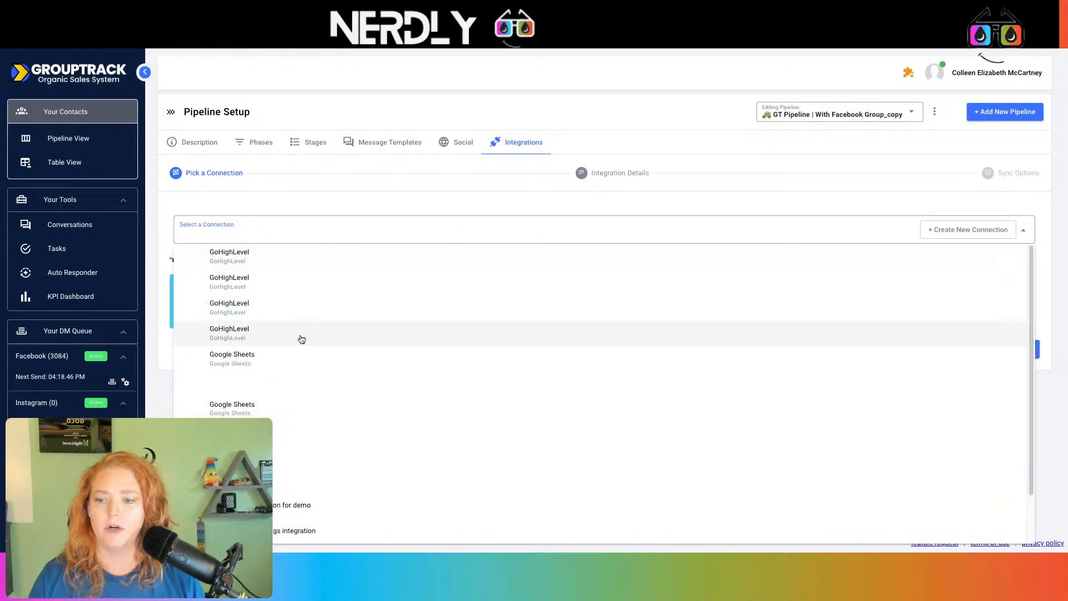
scroll(301, 342, "down", 2)
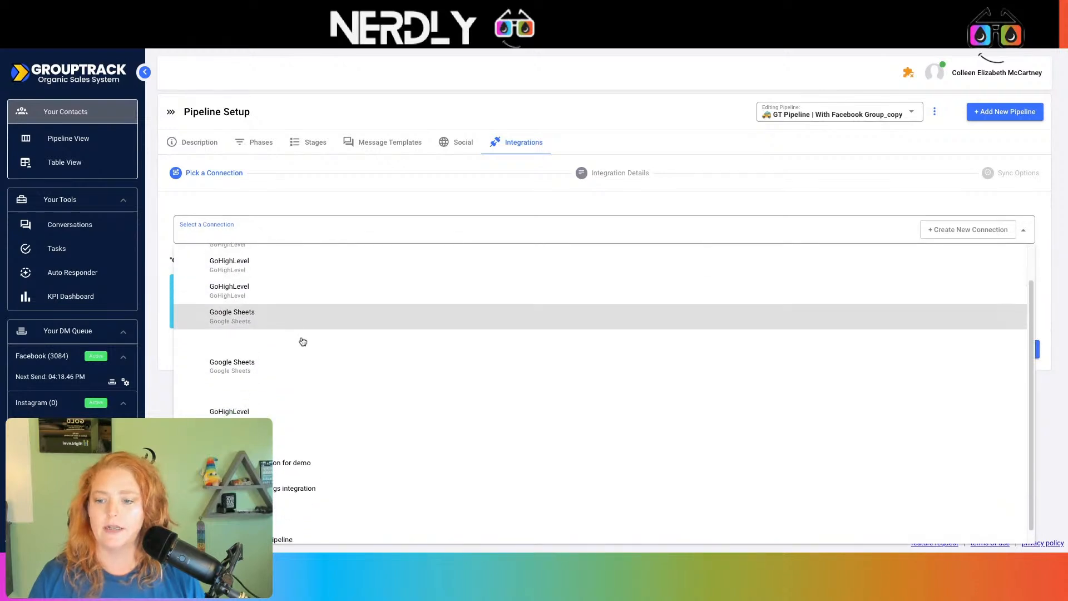
left_click(284, 535)
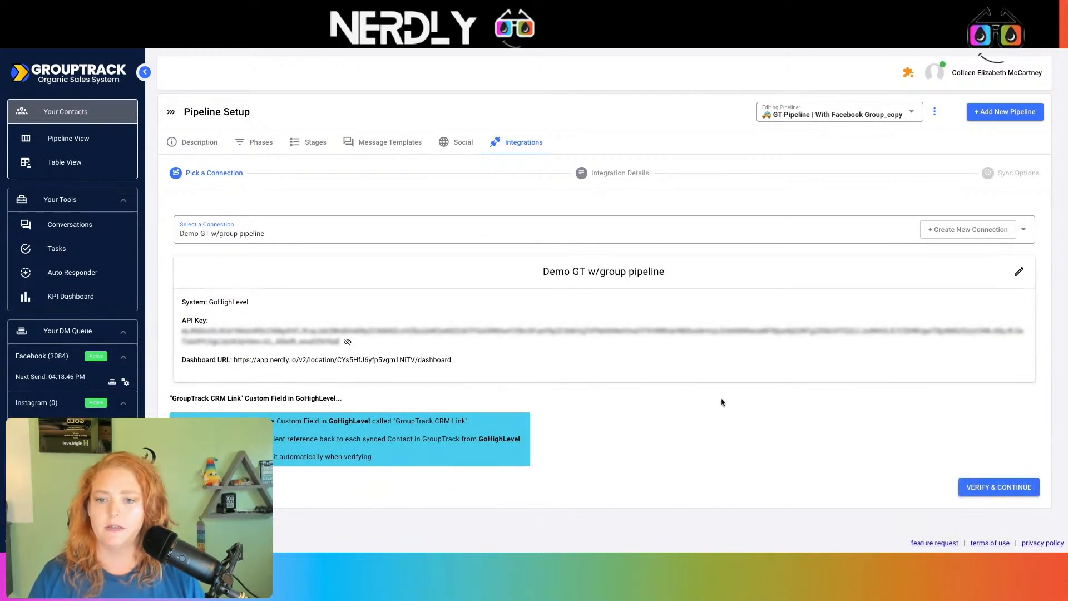
scroll(500, 392, "down", 1)
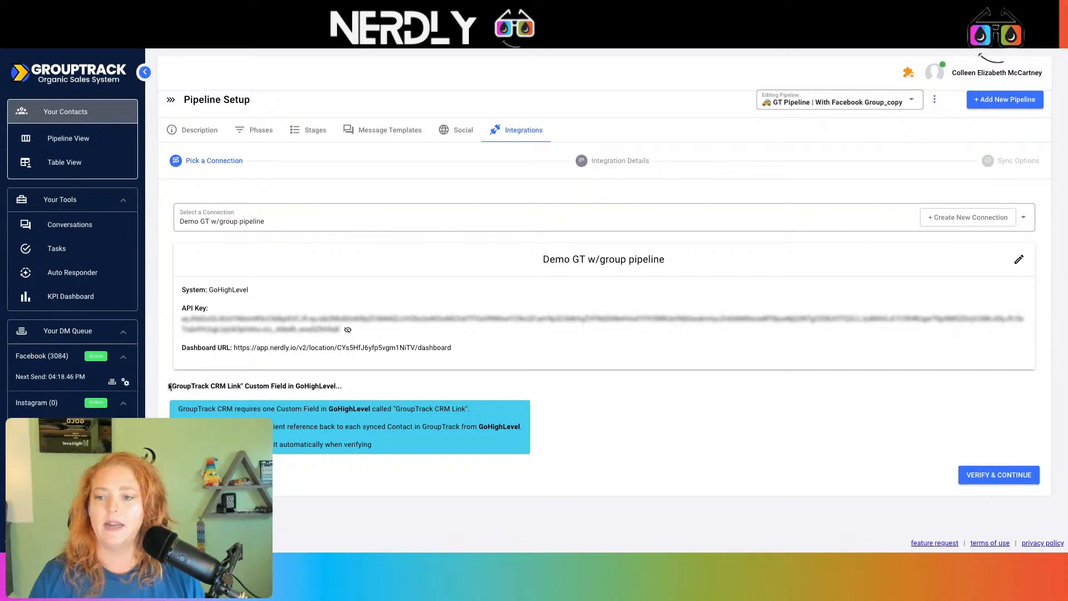
left_click_drag(169, 385, 422, 423)
left_click(537, 440)
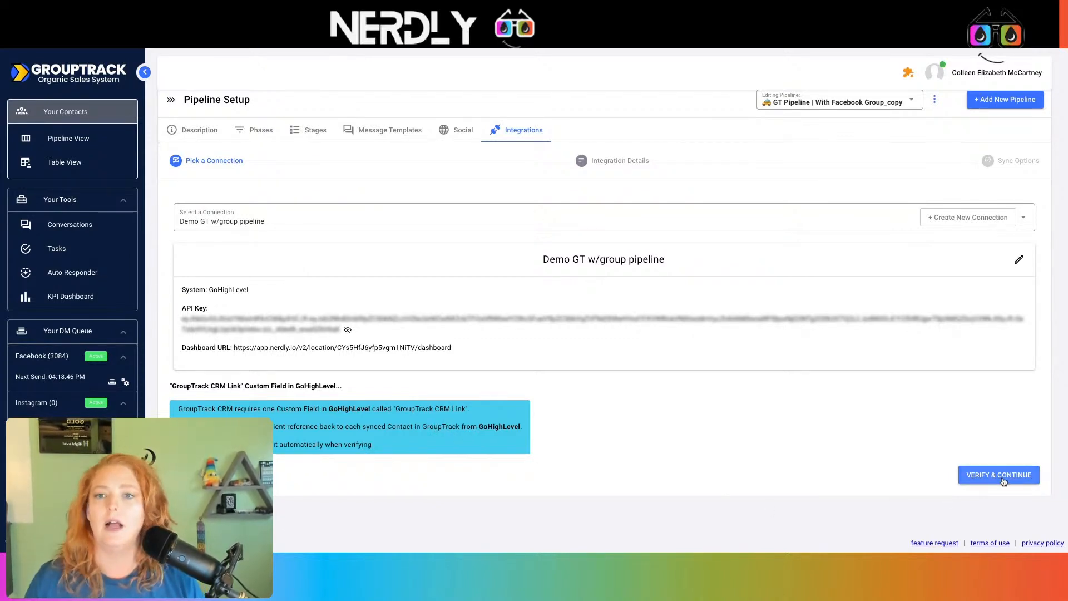
left_click(1004, 480)
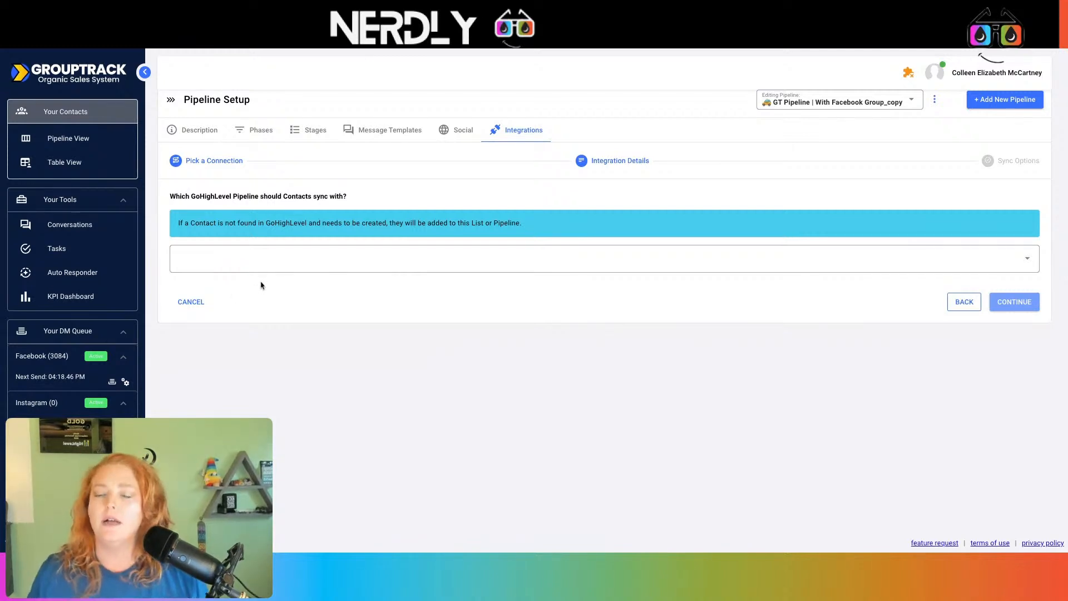
Choose "GT Pipeline | With Facebook Group_Integration testing" as the GoHighLevel pipeline that contacts sync with
left_click(286, 268)
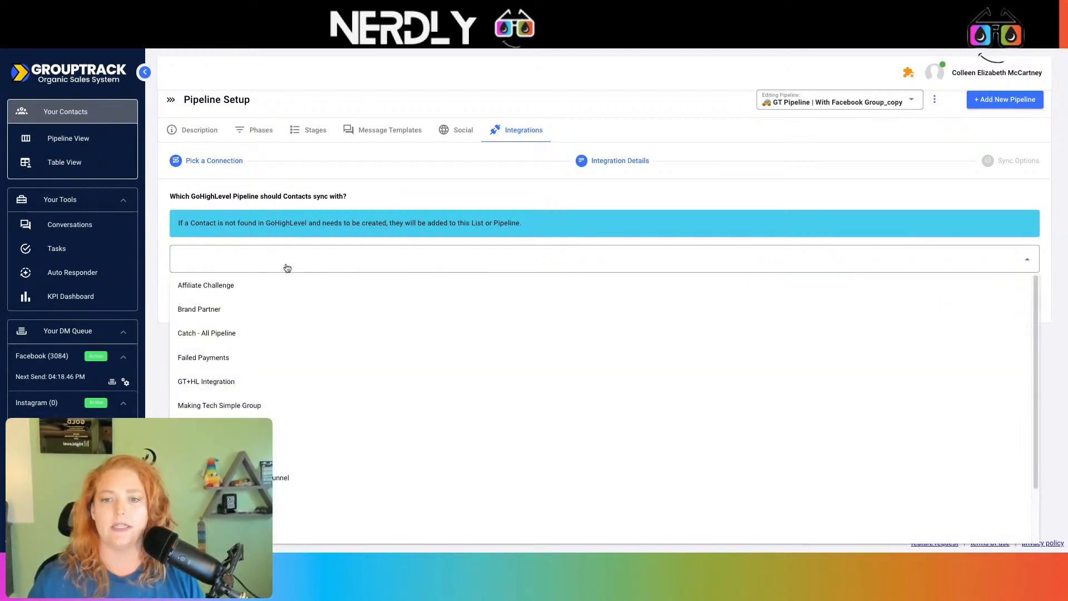
scroll(398, 340, "down", 2)
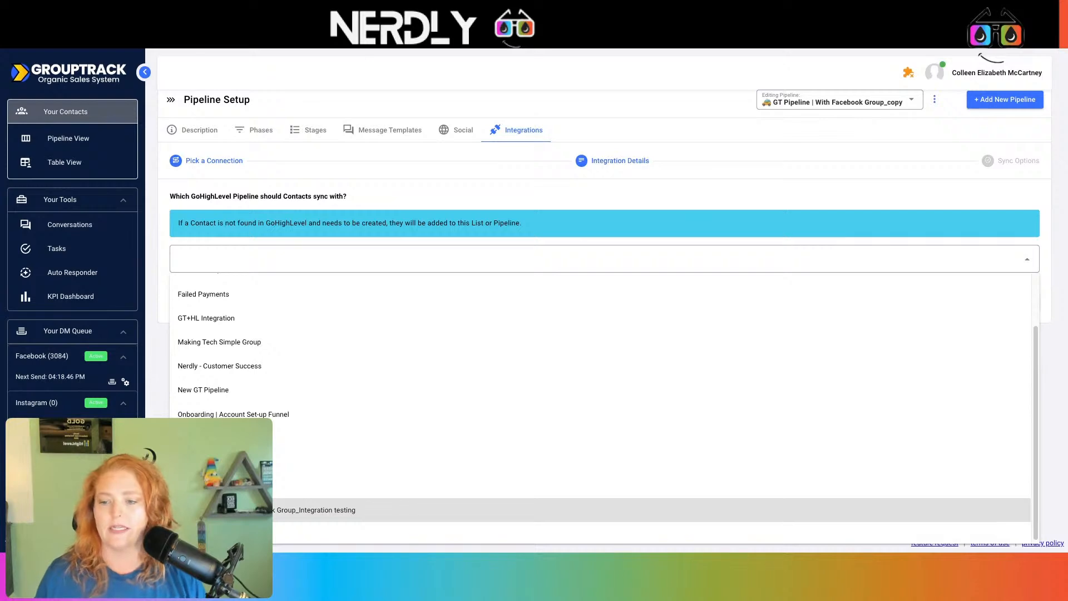
left_click(340, 518)
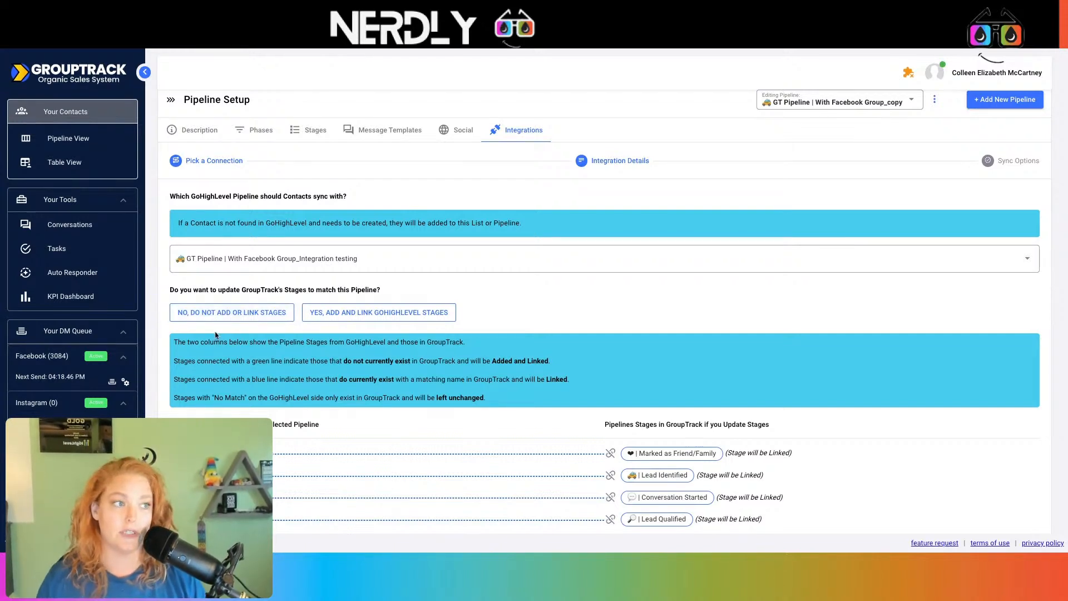
Compare the selected GoHighLevel pipeline's stages with the matching GroupTrack stages, from Marked as Friend/Family through Not a Good Fit for Offers
scroll(461, 294, "down", 4)
scroll(462, 294, "down", 2)
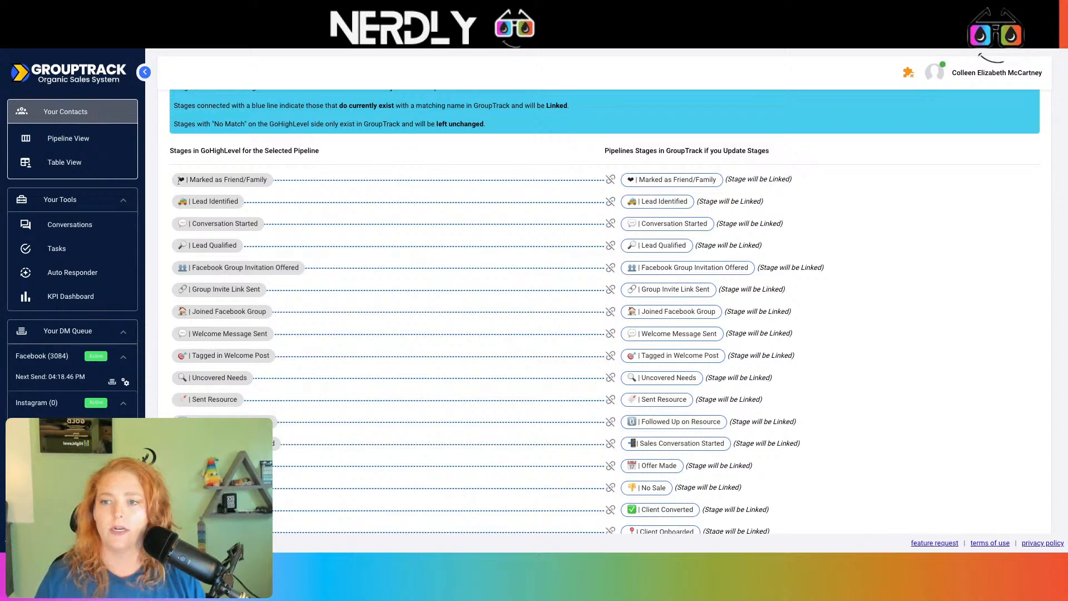
left_click_drag(178, 179, 289, 188)
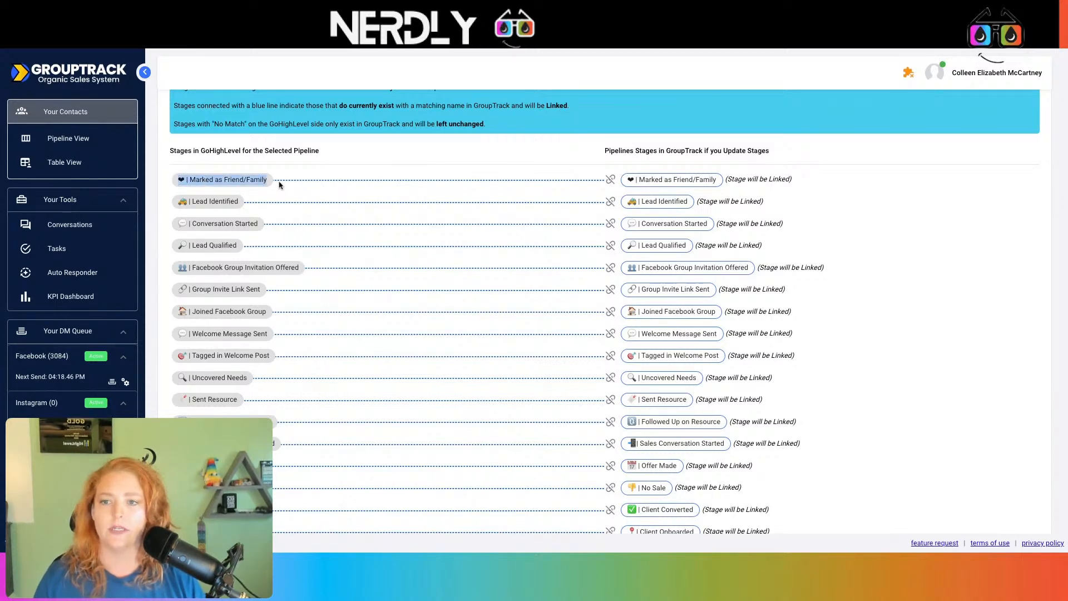
left_click_drag(629, 179, 718, 187)
left_click(718, 181)
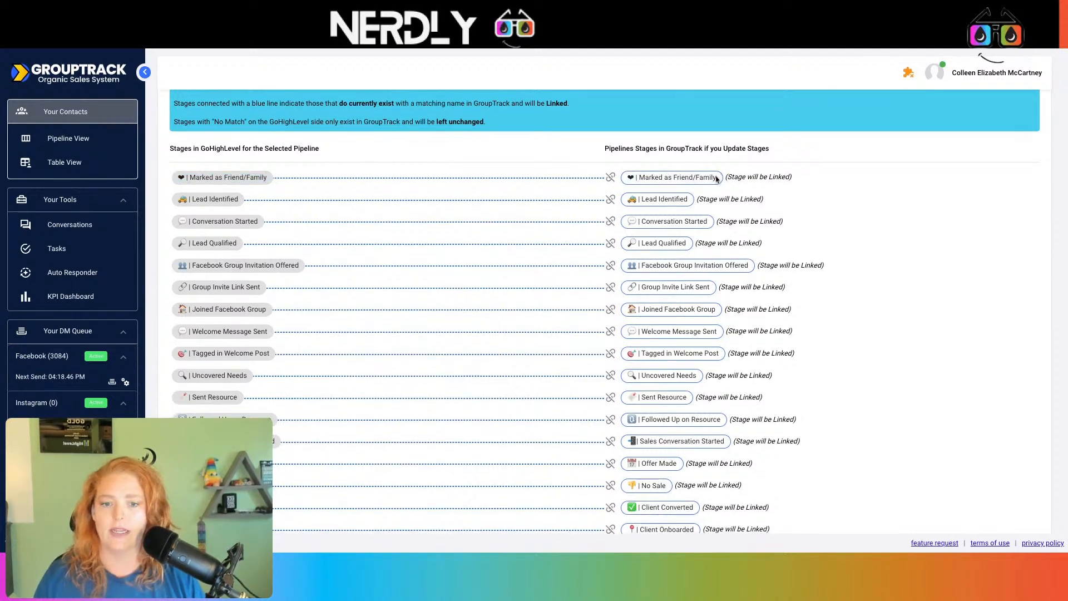
scroll(717, 180, "down", 3)
scroll(717, 180, "up", 1)
scroll(644, 181, "up", 1)
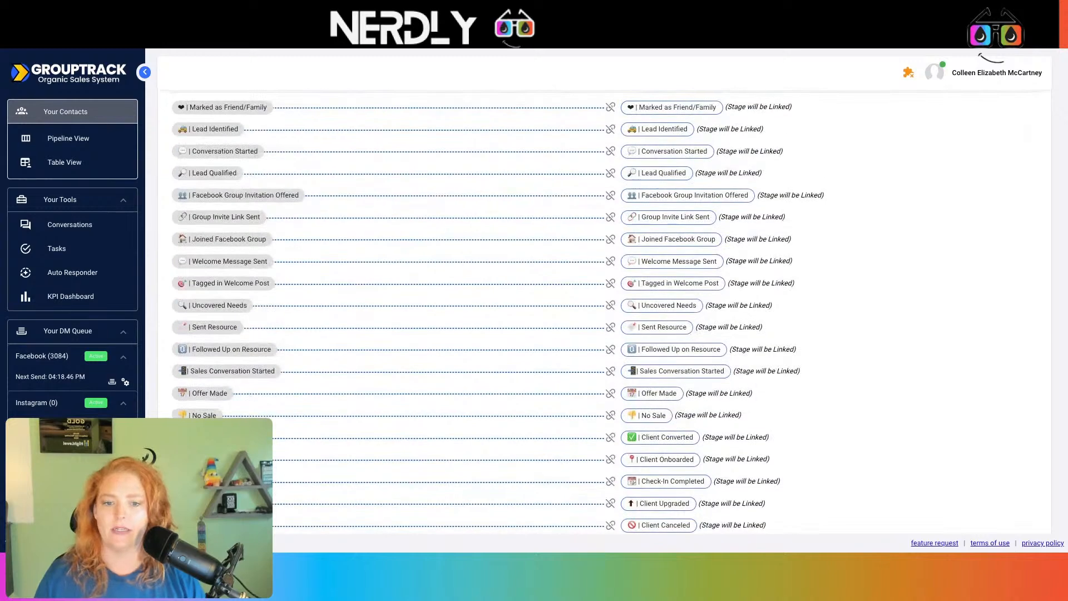
scroll(559, 299, "down", 2)
scroll(560, 299, "up", 1)
scroll(559, 298, "up", 2)
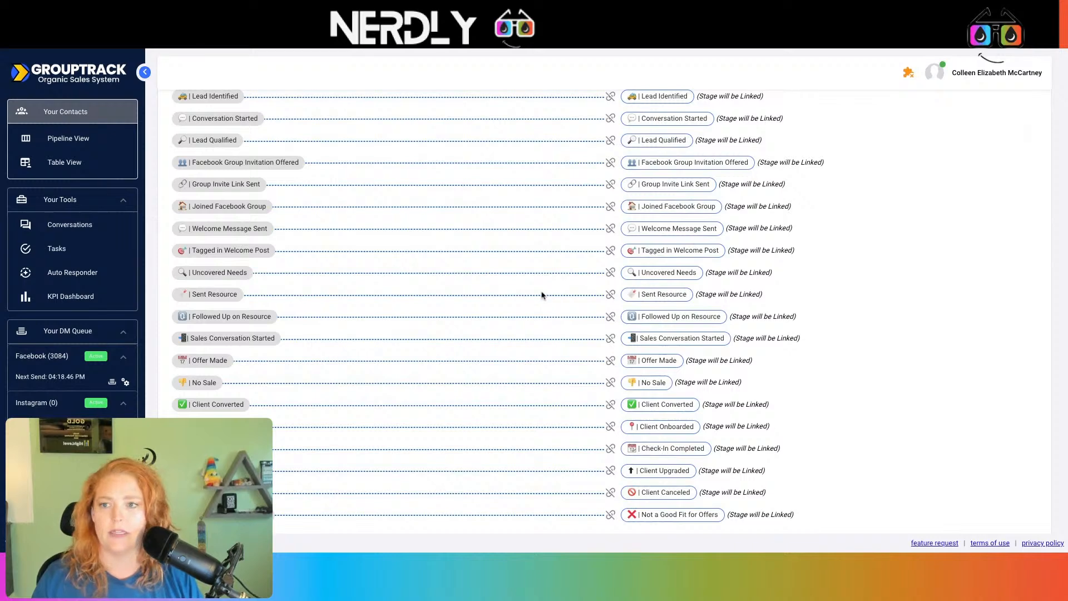
scroll(508, 296, "up", 1)
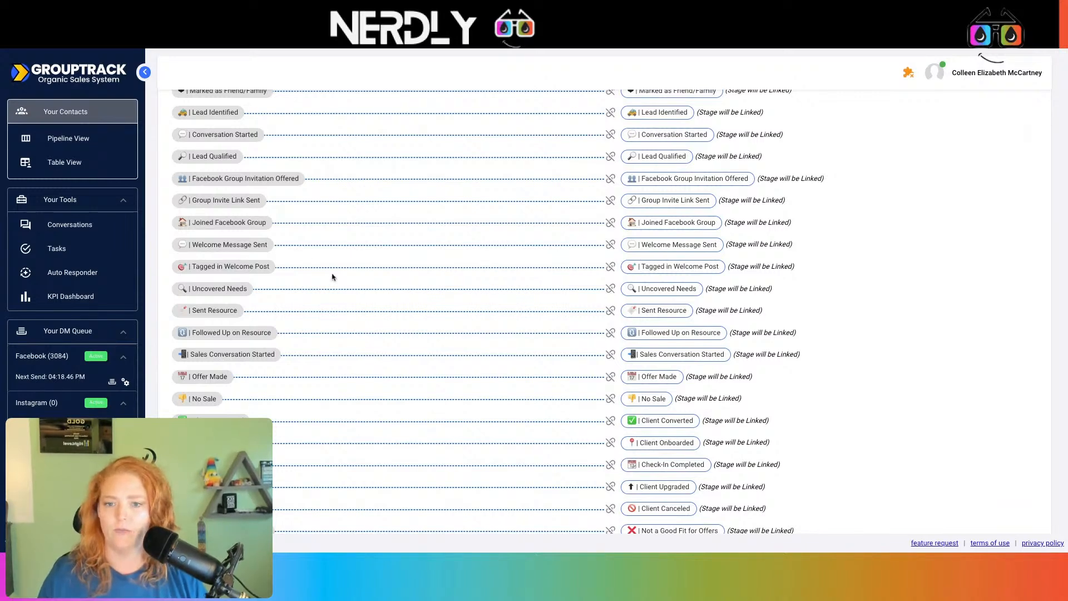
scroll(334, 278, "down", 3)
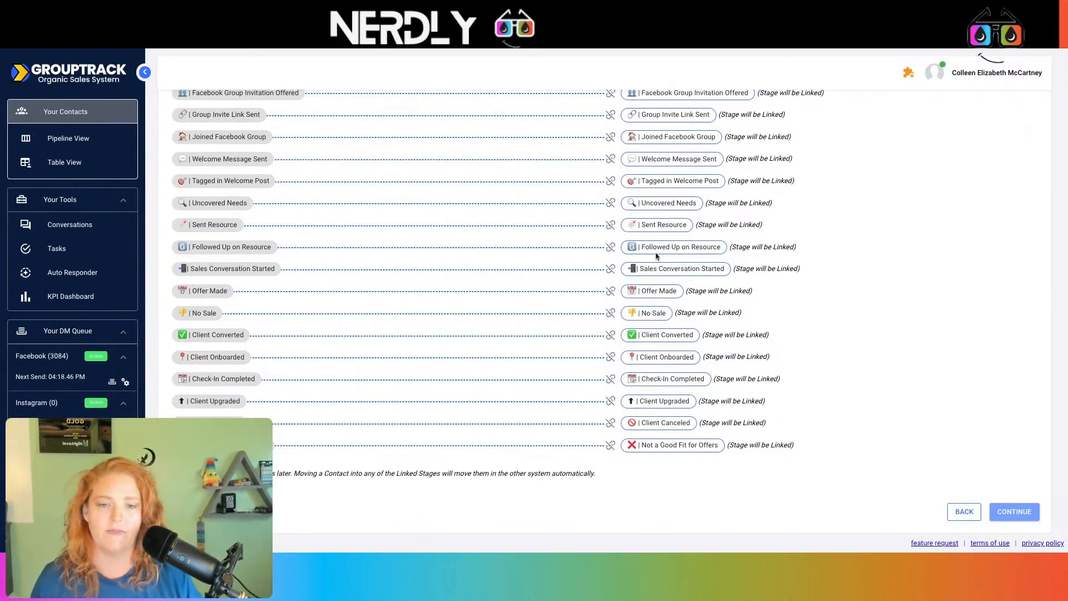
scroll(656, 256, "up", 1)
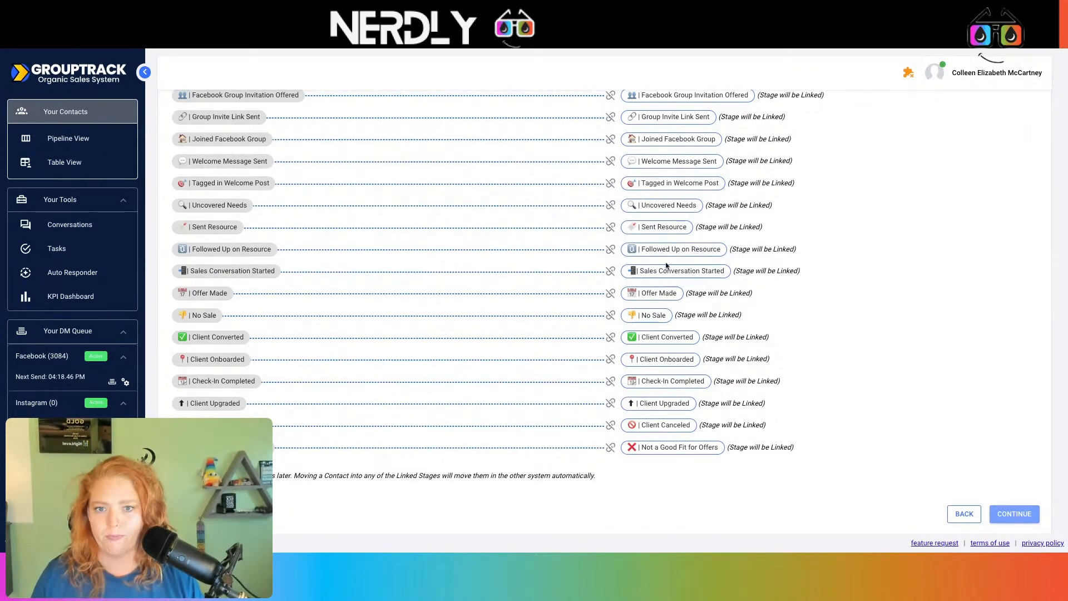
scroll(666, 266, "up", 5)
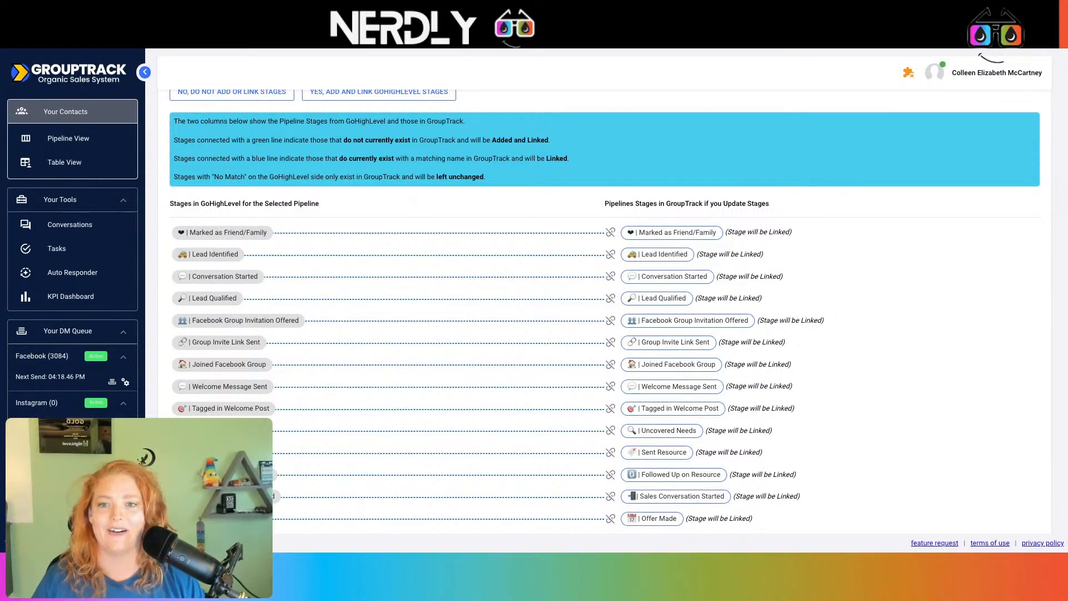
scroll(527, 352, "up", 2)
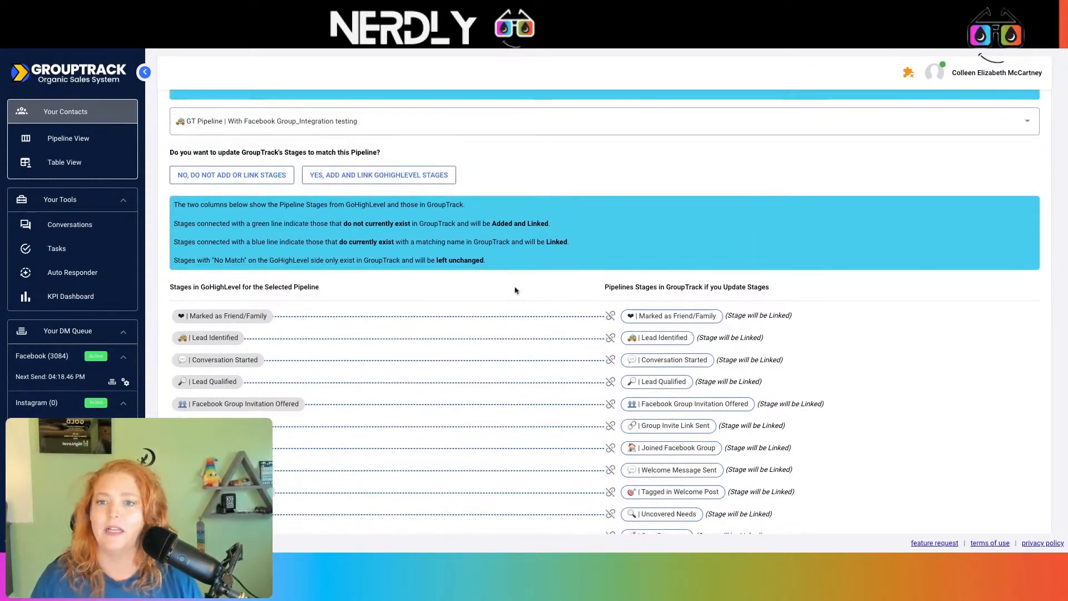
Choose to add and link the GoHighLevel stages to GroupTrack's stages and continue to the sync options
left_click(336, 176)
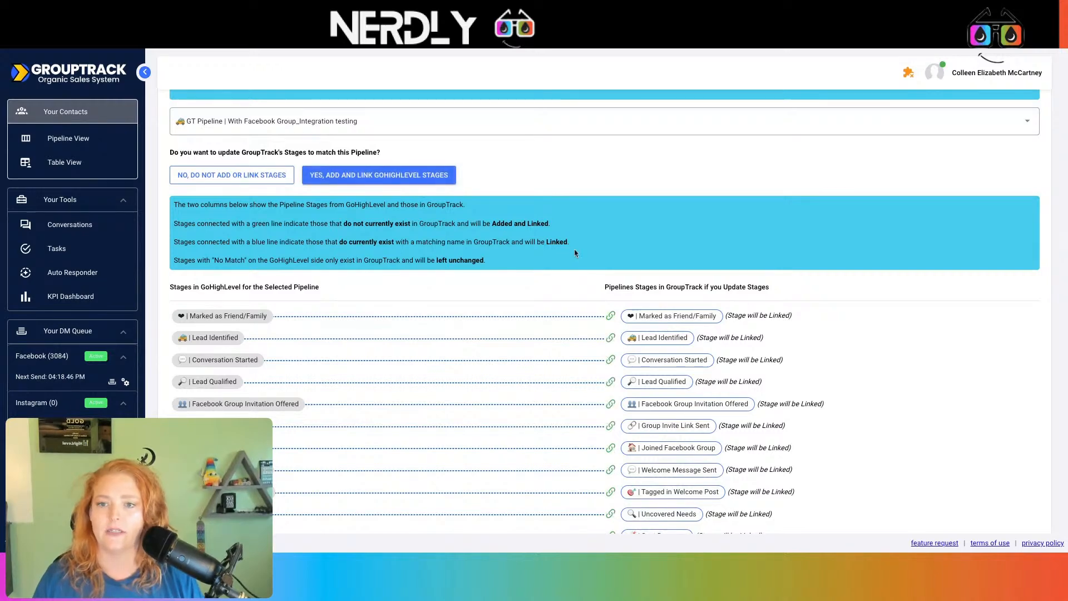
scroll(574, 242, "down", 5)
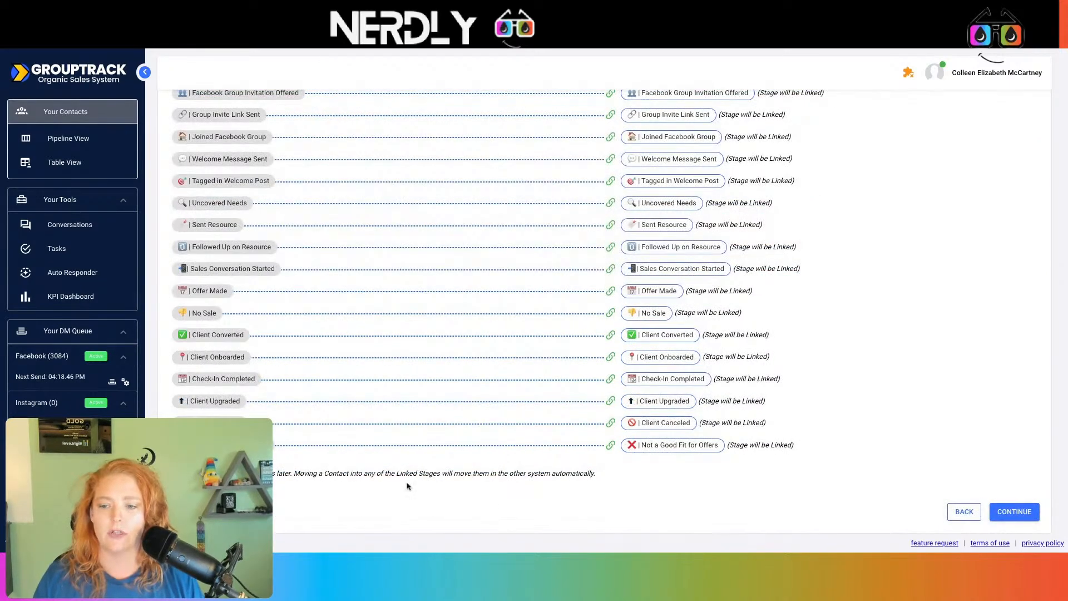
left_click(1015, 512)
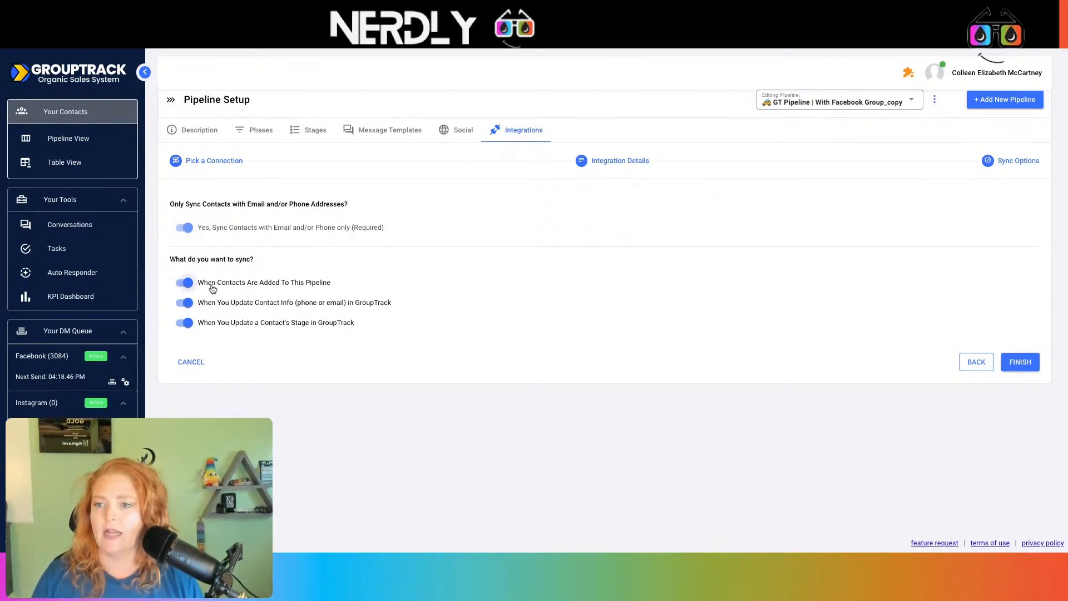
Keep syncing enabled for added contacts, contact info updates and stage updates, and finish the integration
left_click_drag(170, 259, 280, 272)
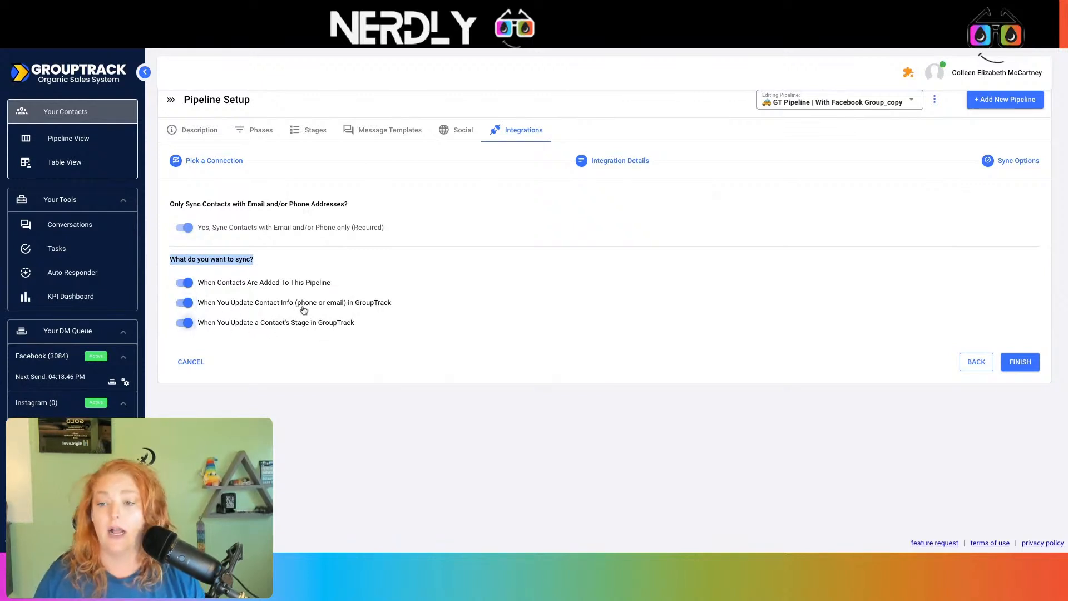
left_click(284, 266)
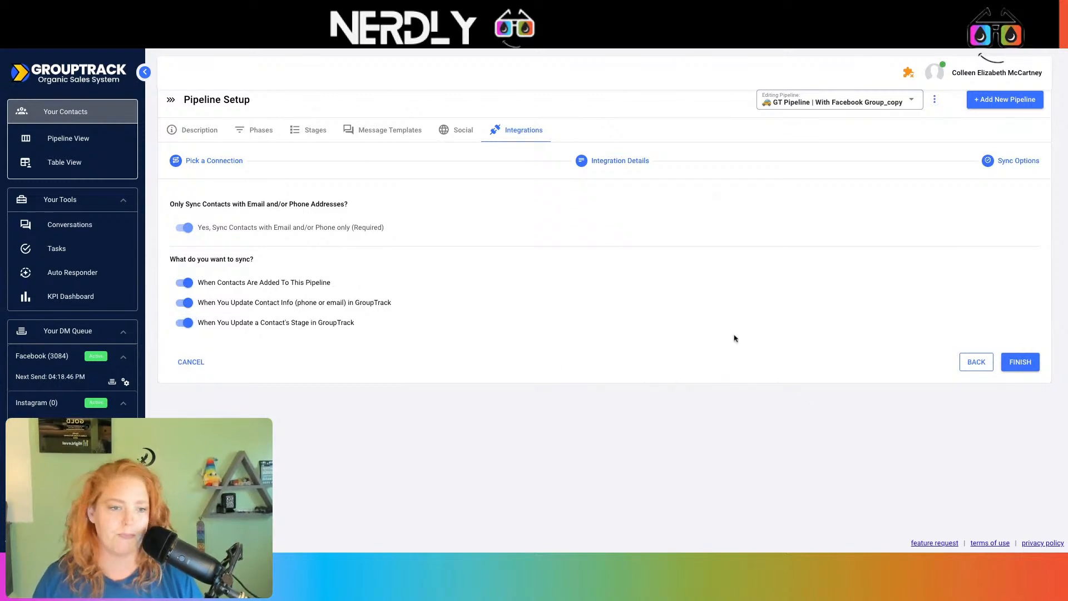
left_click(1019, 363)
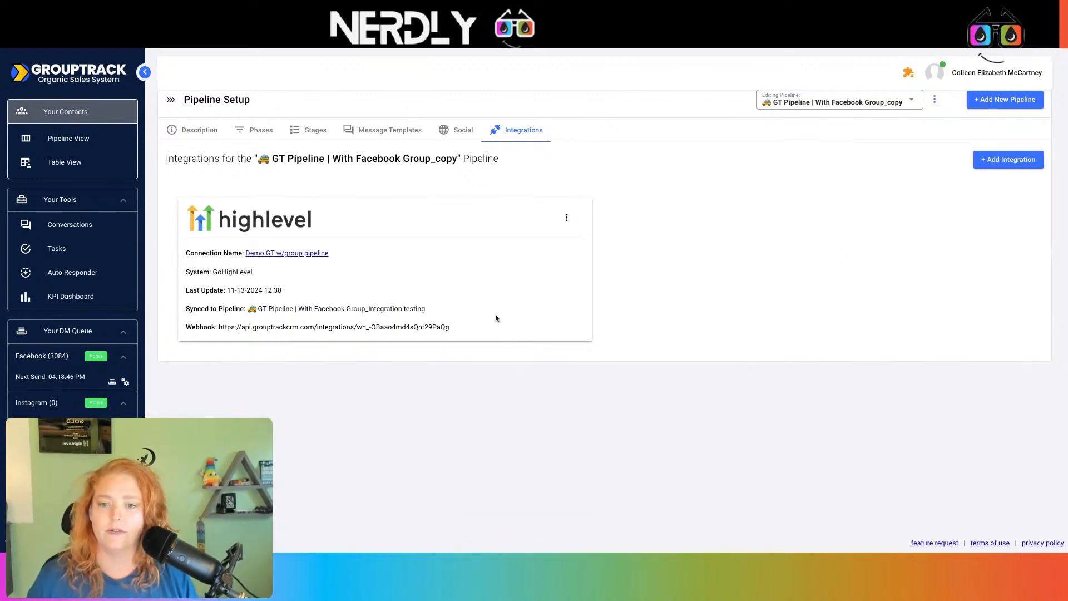
Copy the webhook URL of the new highlevel integration and switch to the Nerdly dashboard
left_click_drag(488, 331, 217, 330)
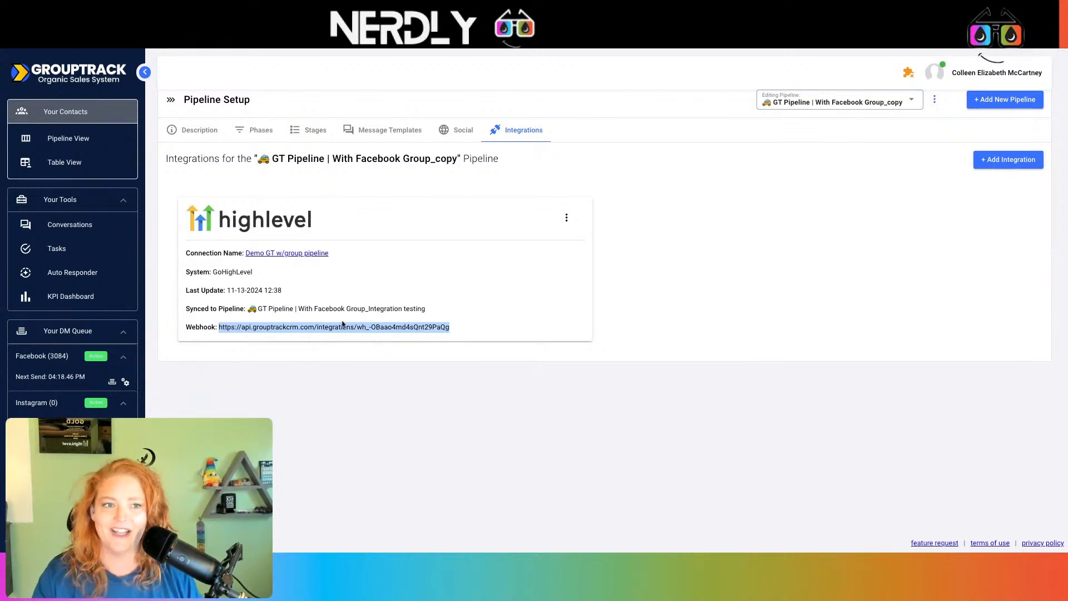
left_click(779, 51)
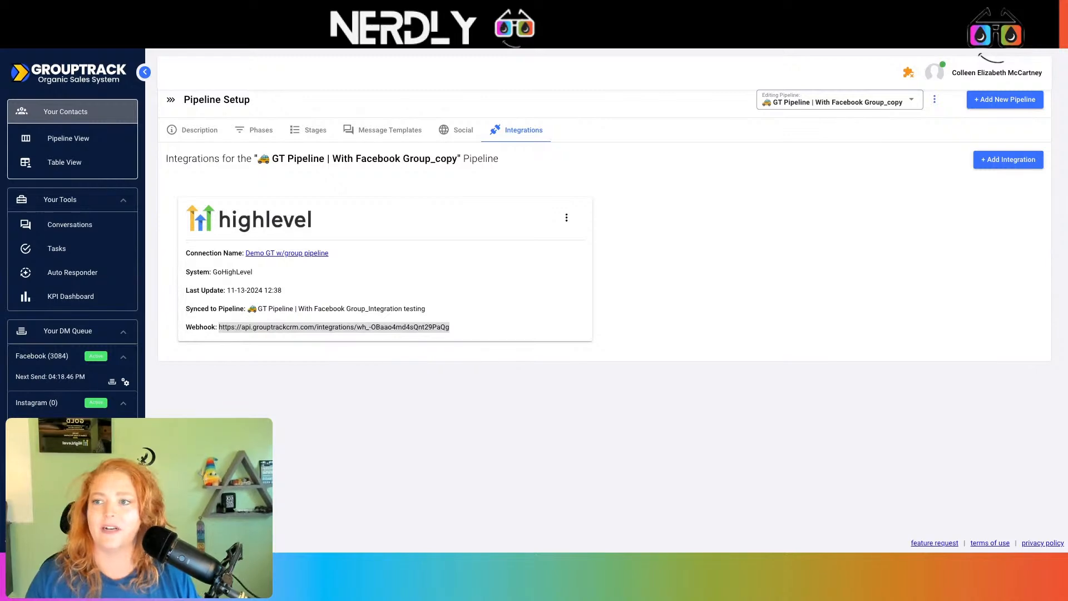
left_click(169, 22)
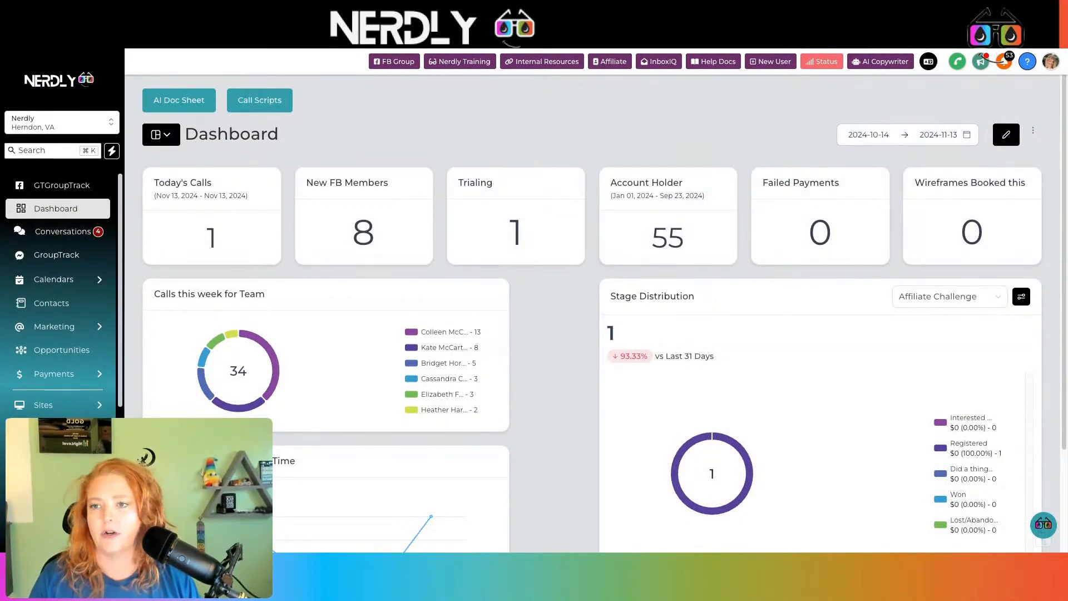
Create a new workflow from scratch in Nerdly's automation area
left_click(55, 429)
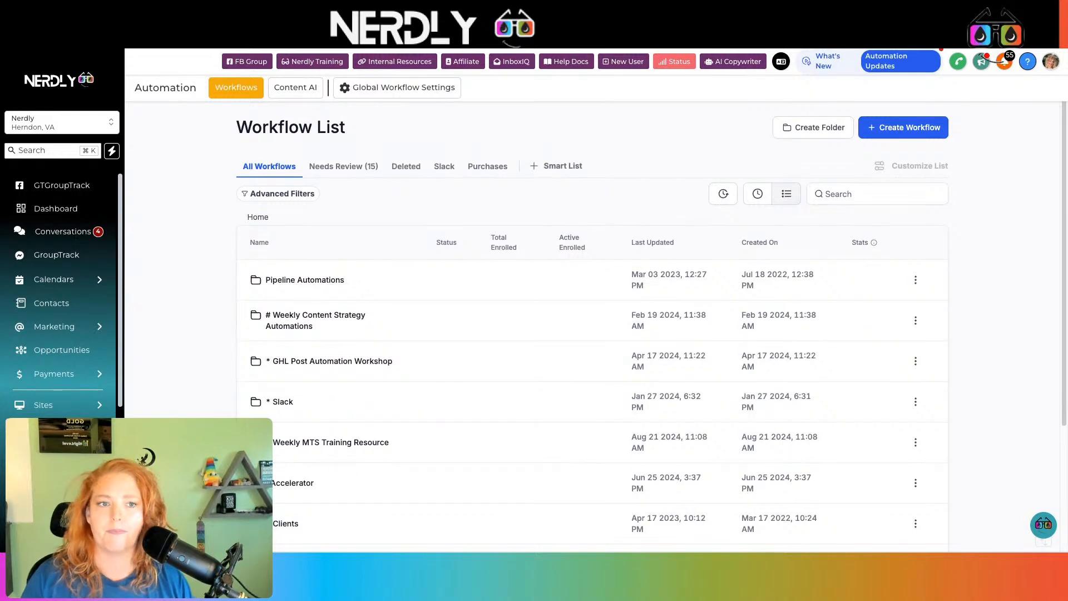
left_click(903, 128)
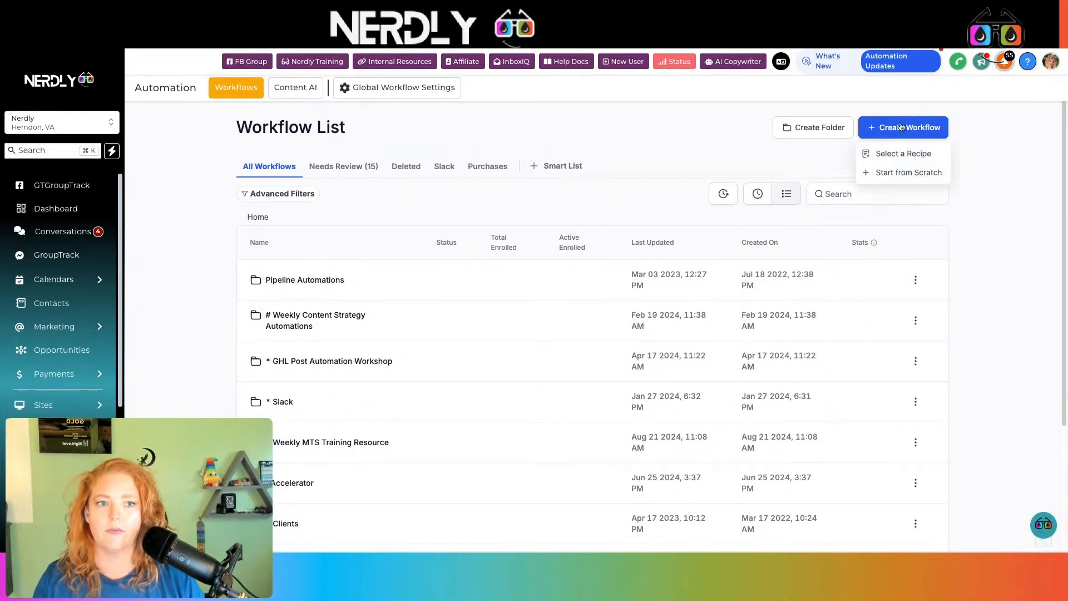
left_click(888, 173)
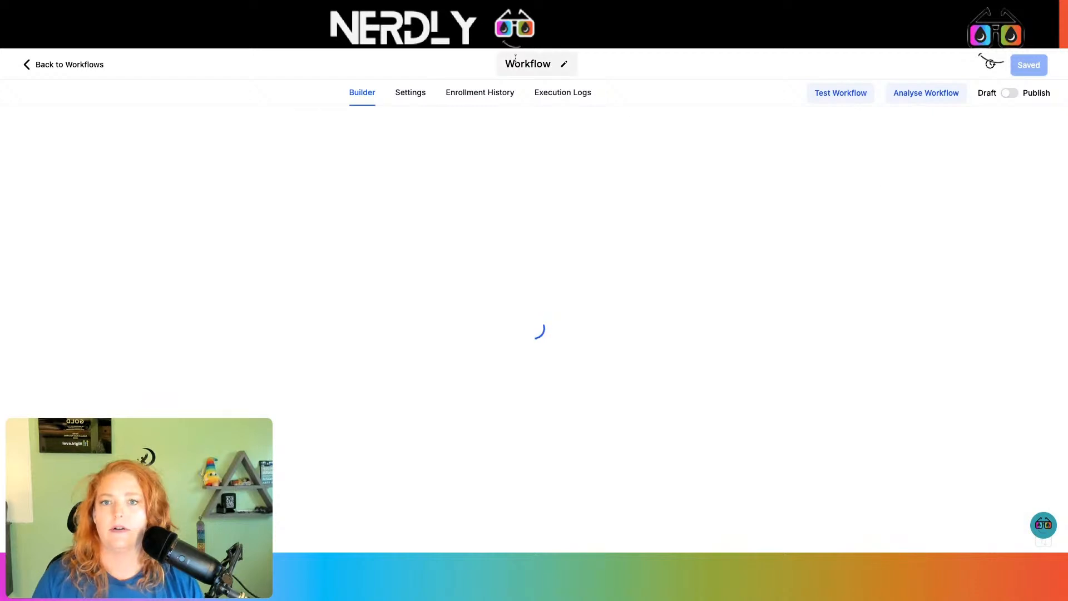
left_click(528, 64)
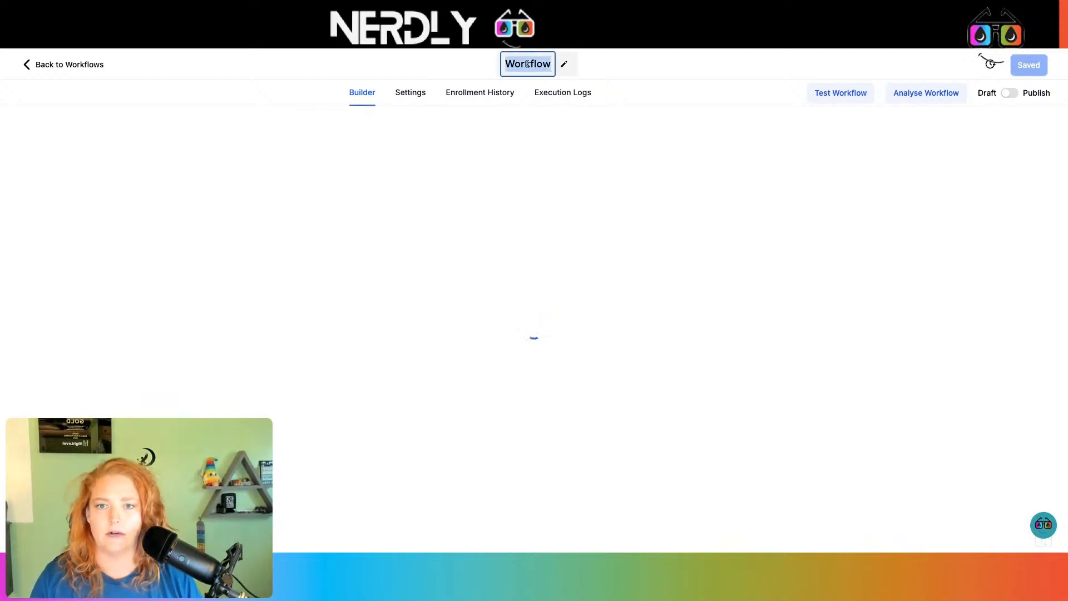
type("GT ")
type("IntNew")
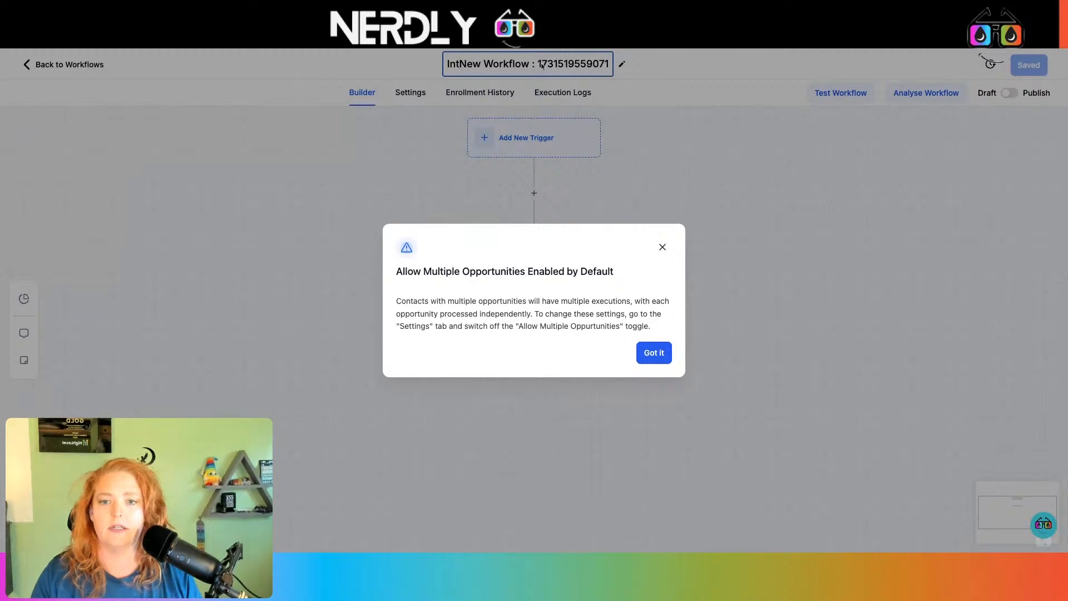
Dismiss the multiple-opportunities notice and rename the workflow "GT Integration Demo Webhook 2.0"
left_click(664, 357)
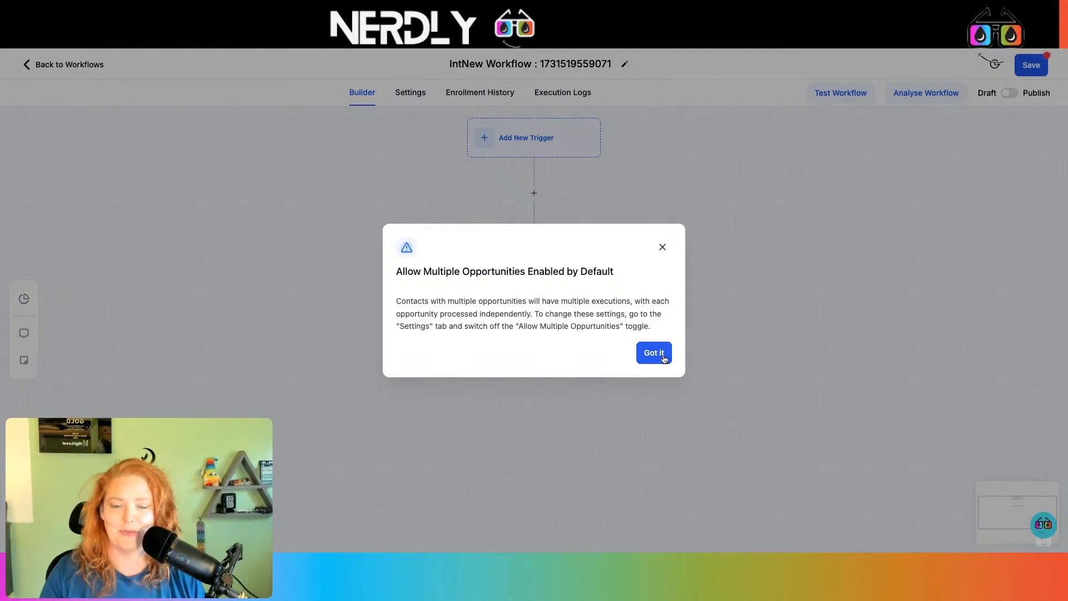
left_click(654, 352)
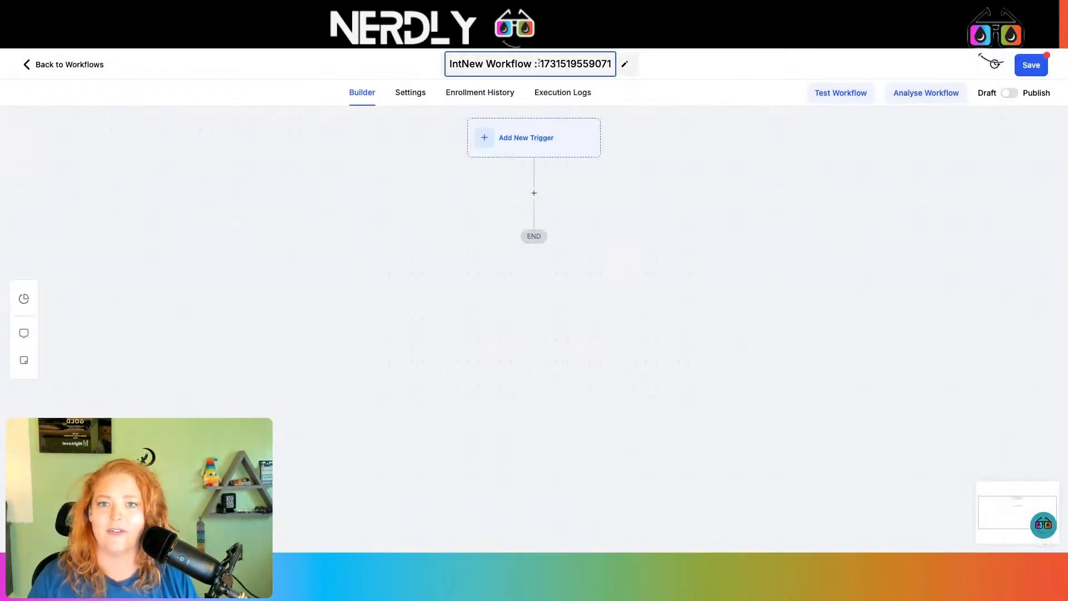
triple_click(539, 63)
type("G")
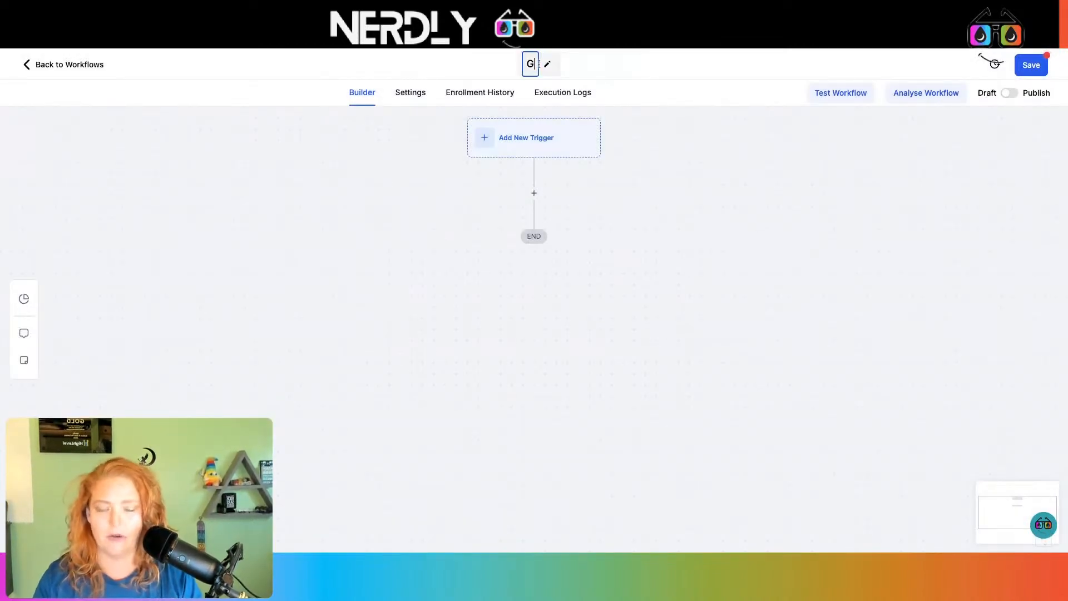
type("TIIntegration")
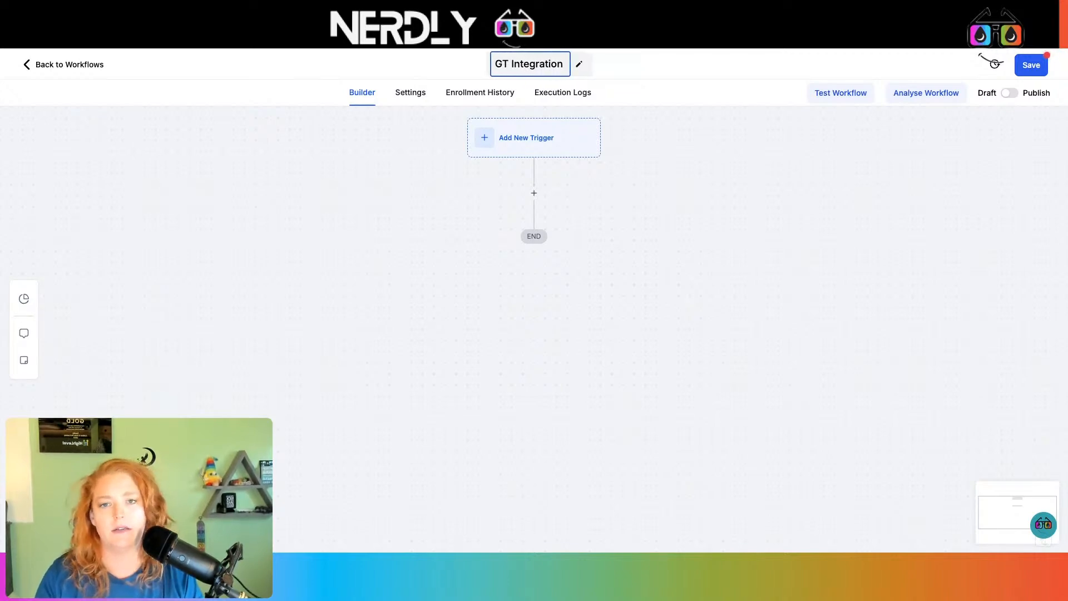
type(" Demo W")
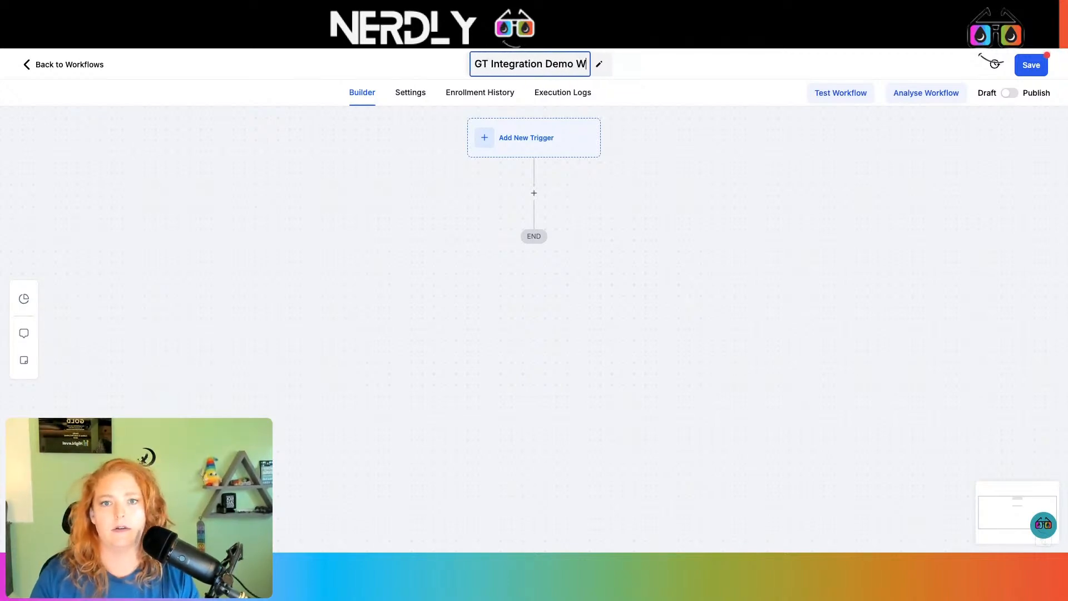
type("ebhook")
left_click_drag(456, 64, 603, 68)
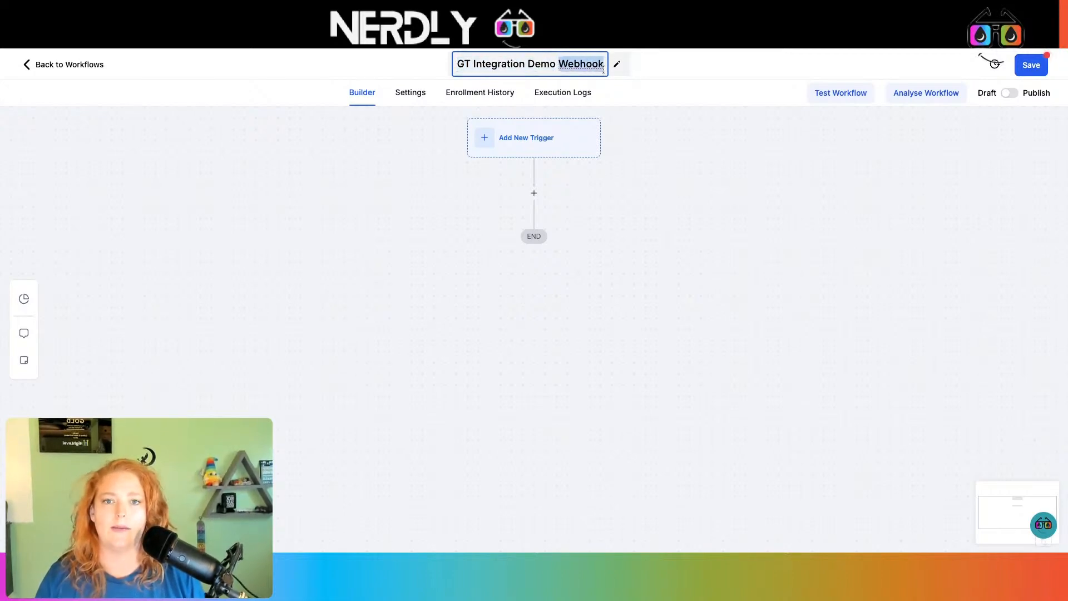
left_click(607, 66)
type("2.02")
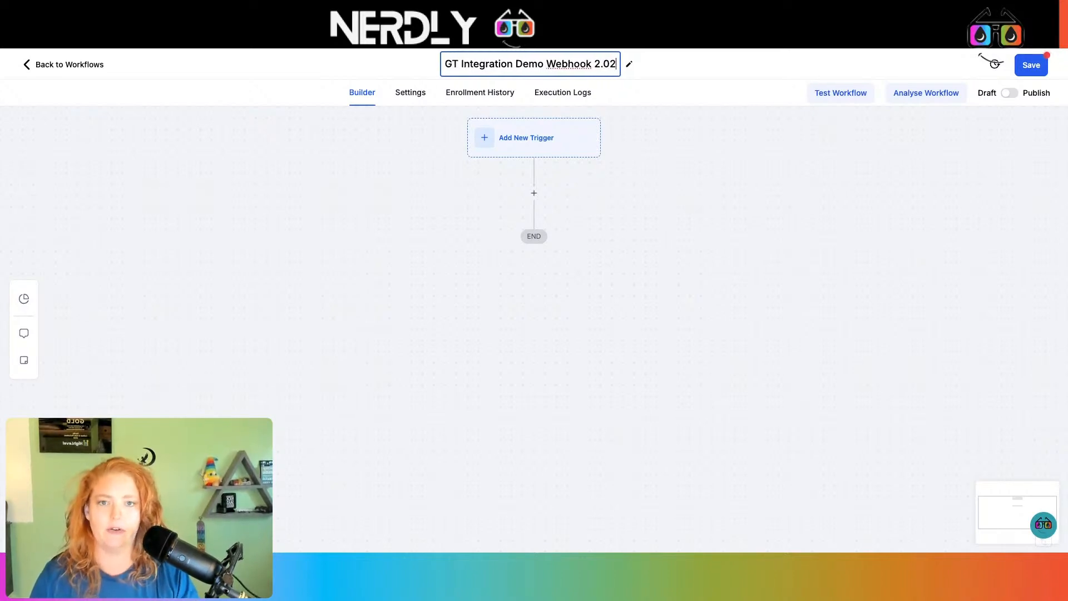
key("BackSpace")
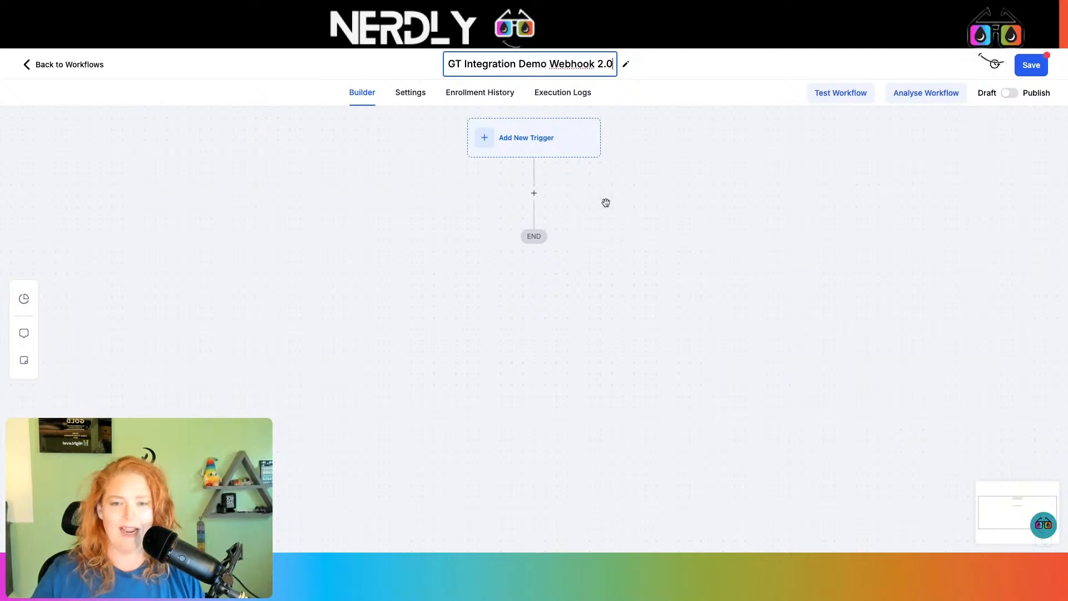
left_click(558, 149)
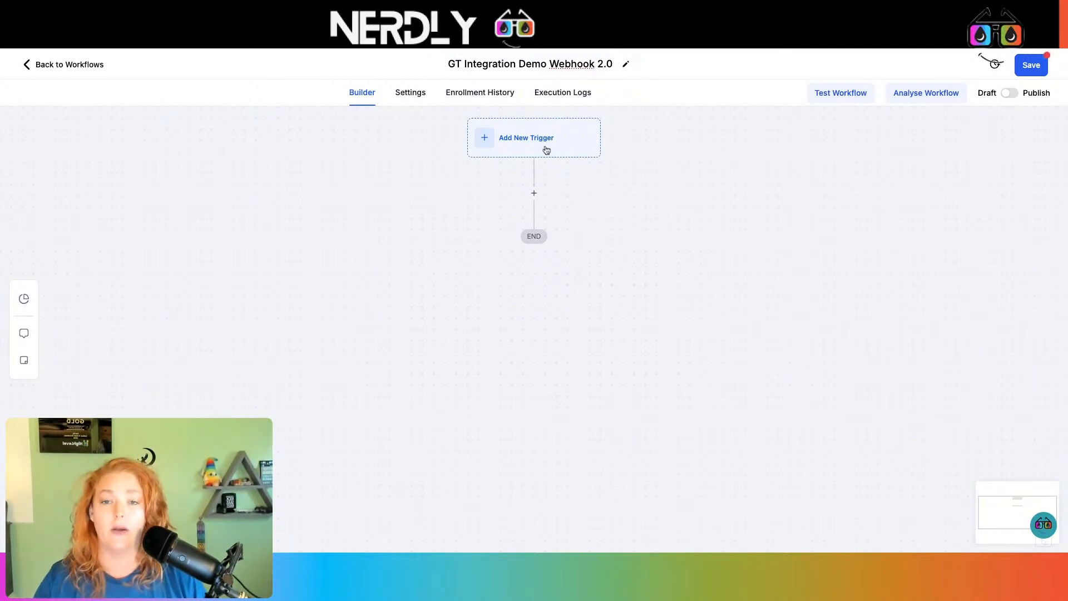
Start a new workflow trigger of the type Pipeline Stage Changed
left_click(547, 144)
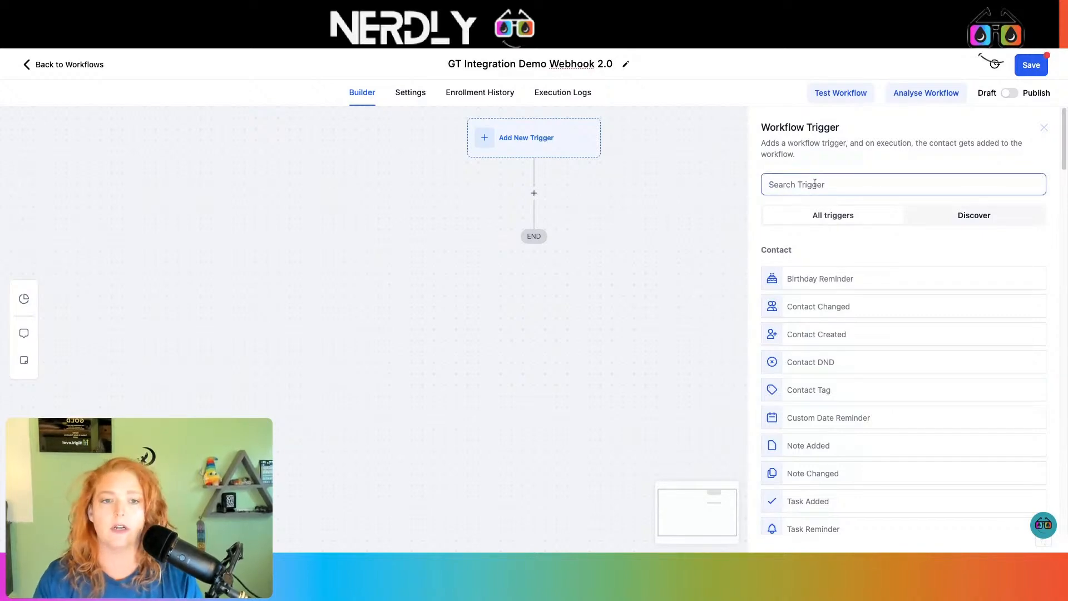
type("pipl")
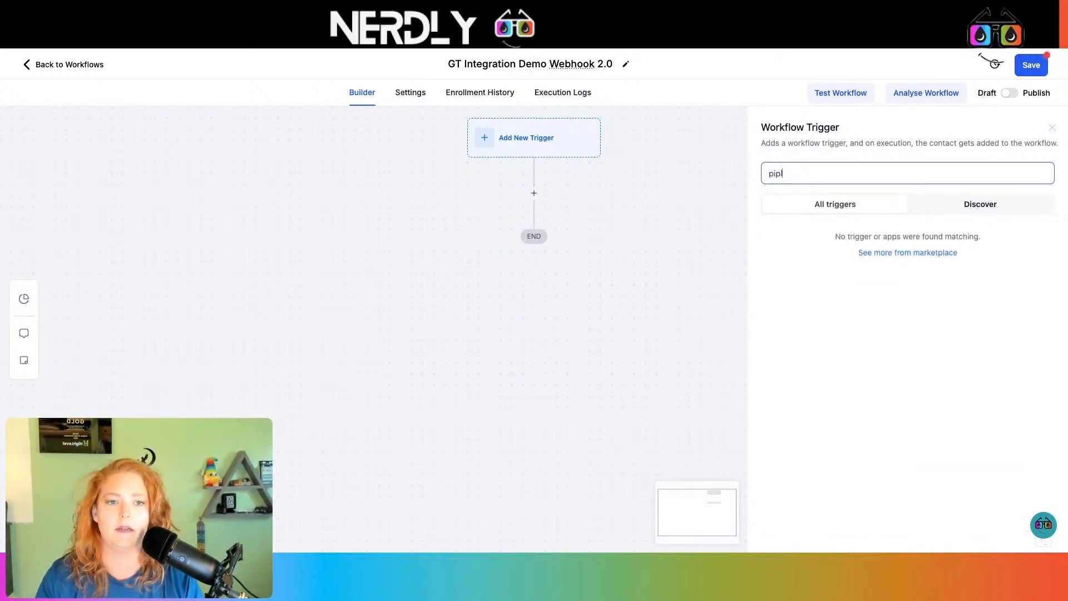
key("BackSpace")
type("e")
left_click(872, 270)
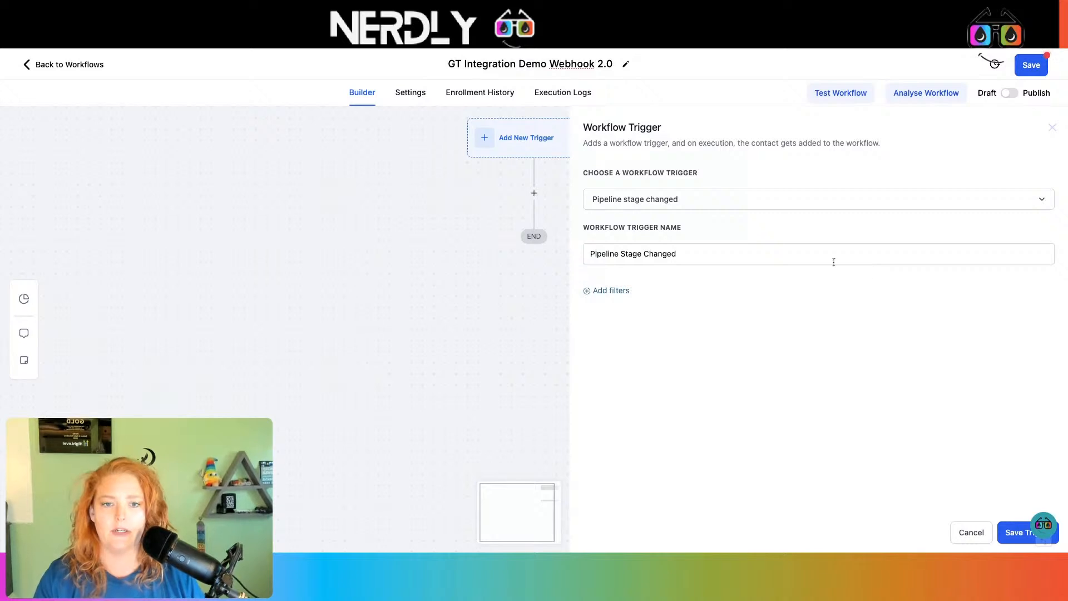
Filter the Pipeline Stage Changed trigger to the pipeline "GT Pipeline | With Facebook Group_Integration testing"
left_click(608, 291)
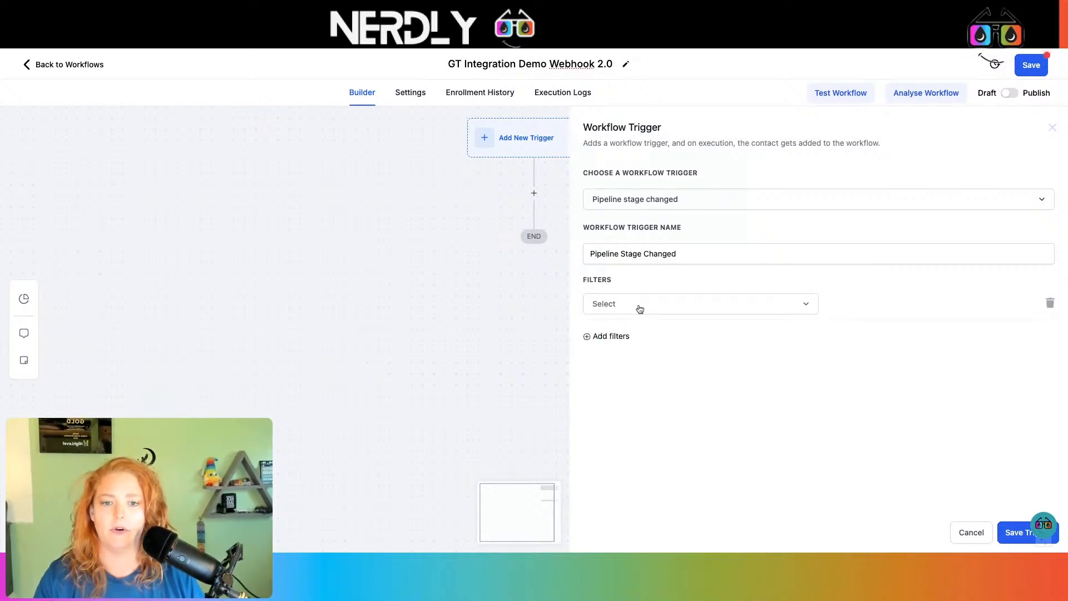
left_click(640, 306)
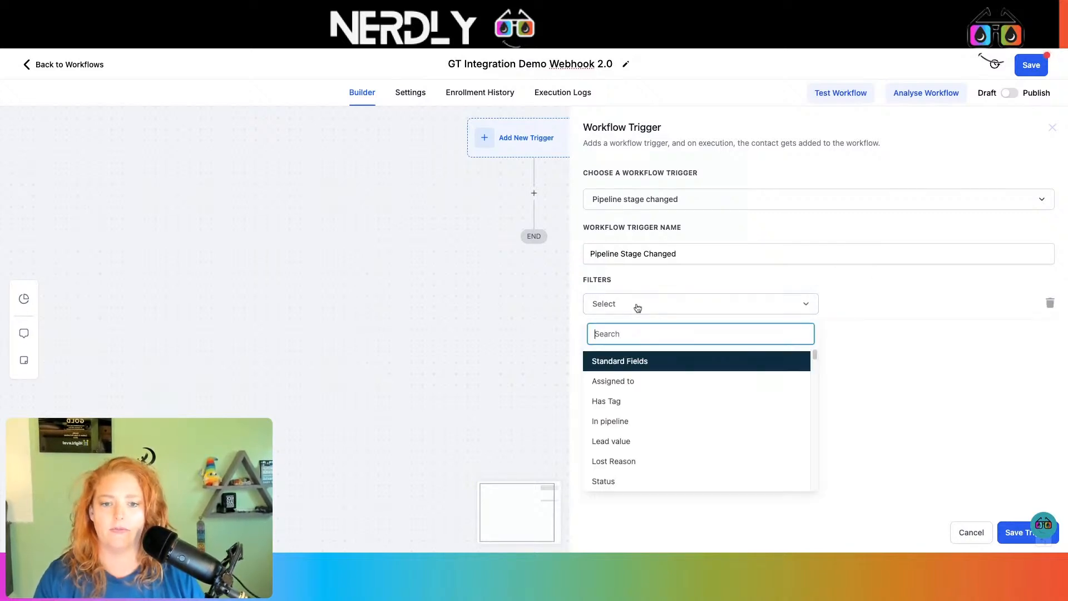
left_click(635, 425)
left_click(891, 308)
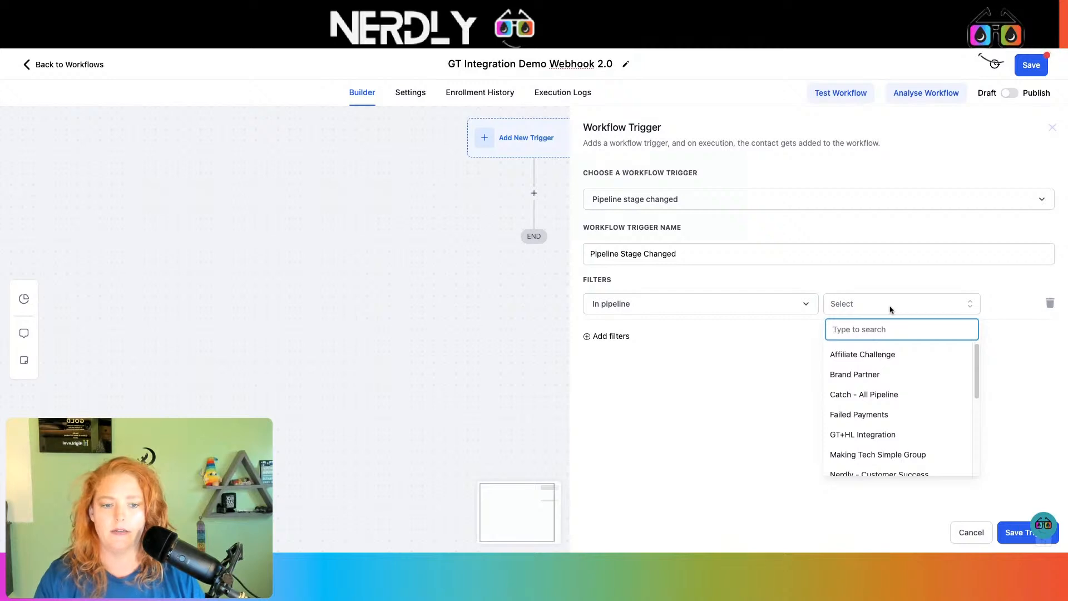
type("gt")
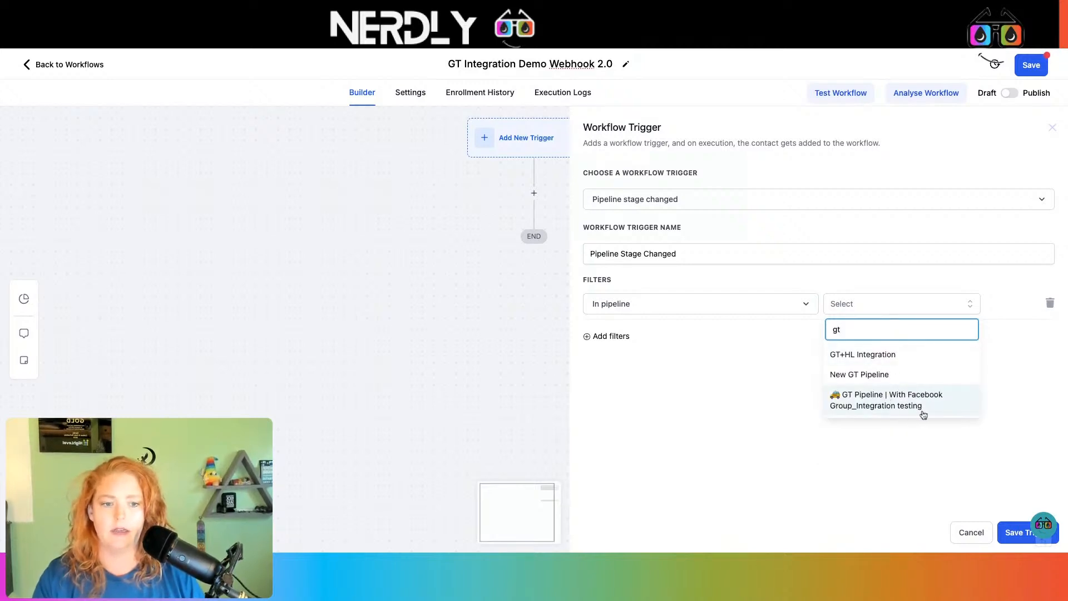
left_click(891, 407)
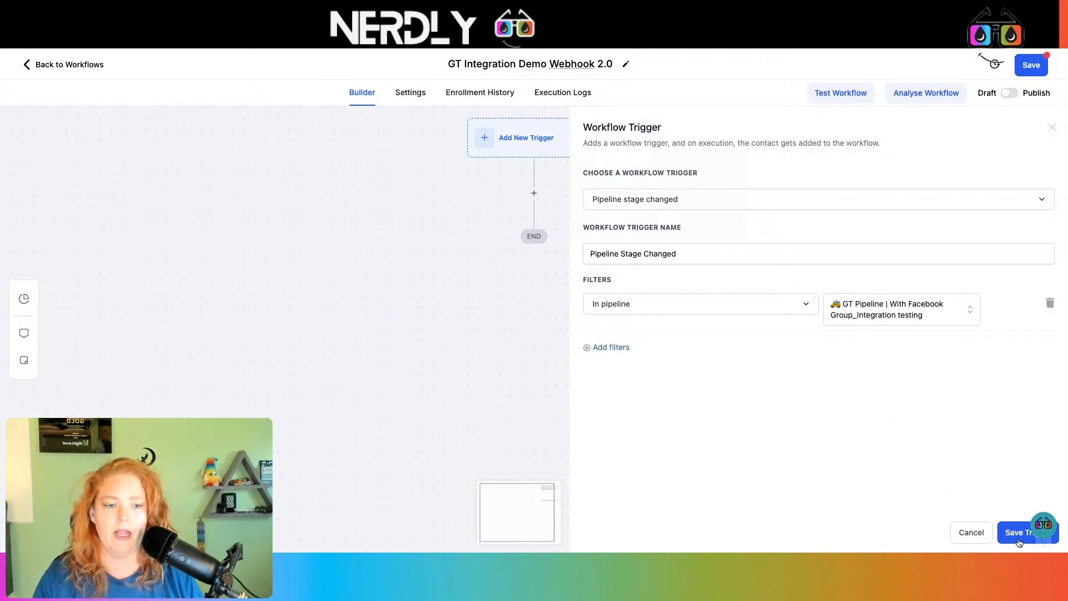
Name the stage-change trigger "GTDemo Pipeline Stage Changed" and save it
left_click(701, 255)
type("GTDemo Pipeline")
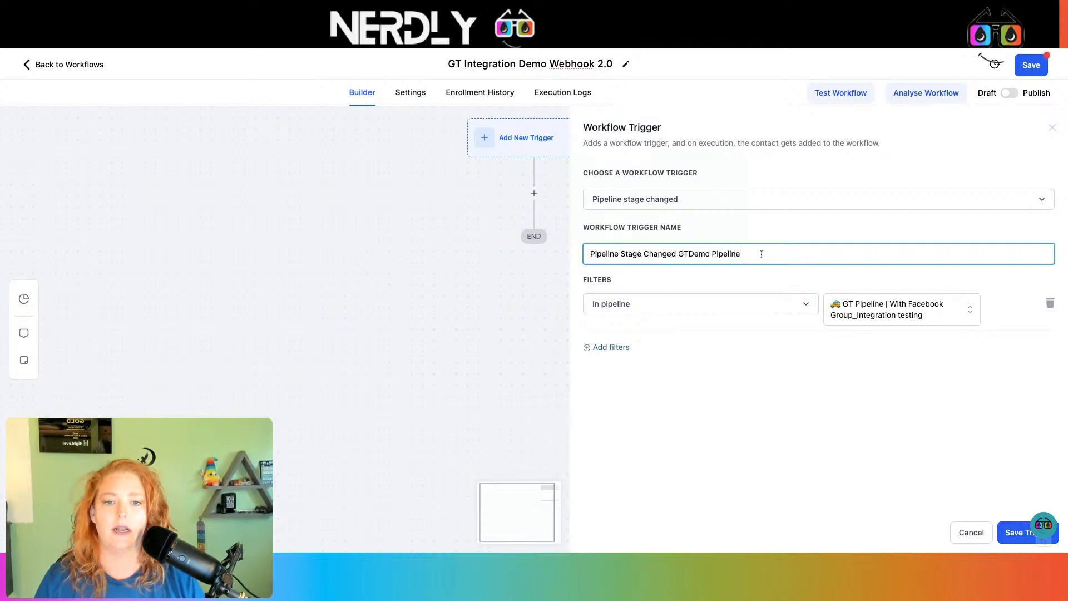
left_click_drag(714, 254, 677, 258)
key("ctrl+c")
key("BackSpace")
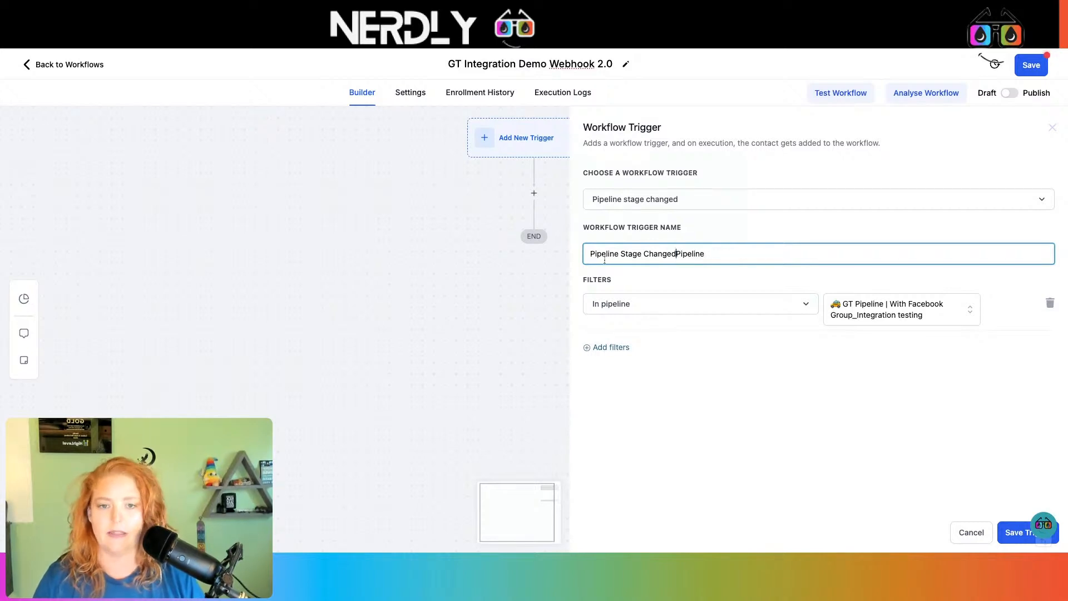
left_click(590, 254)
key("ctrl+v")
left_click_drag(746, 255, 714, 255)
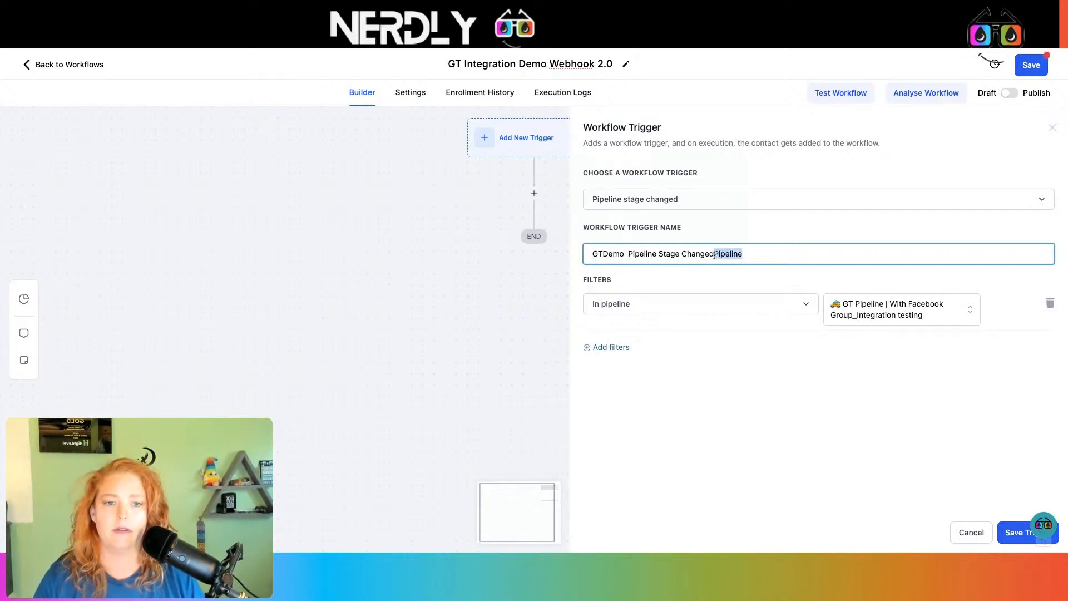
key("BackSpace")
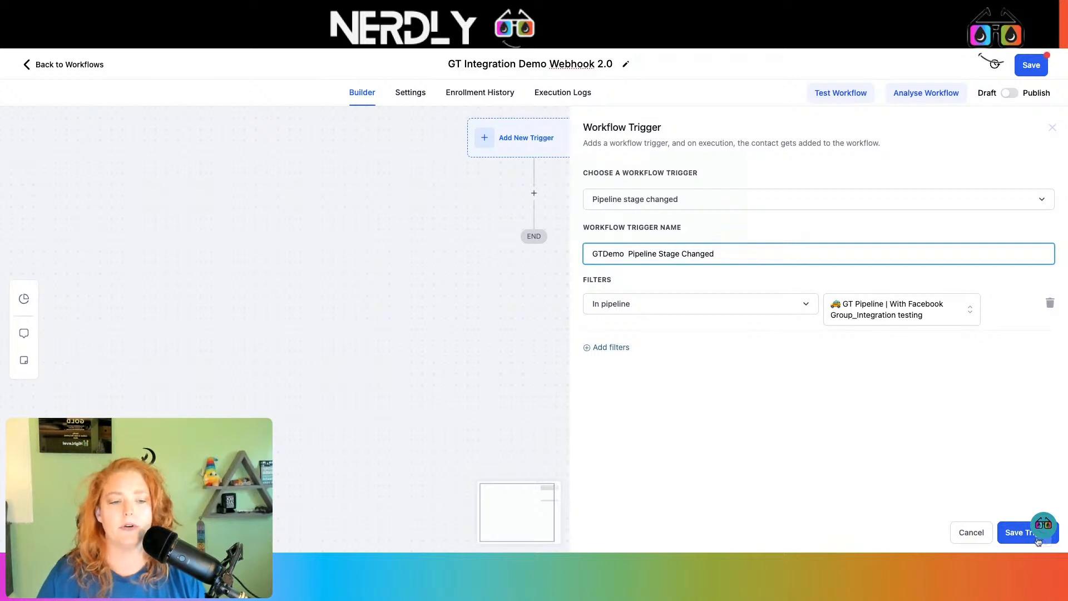
left_click(1013, 532)
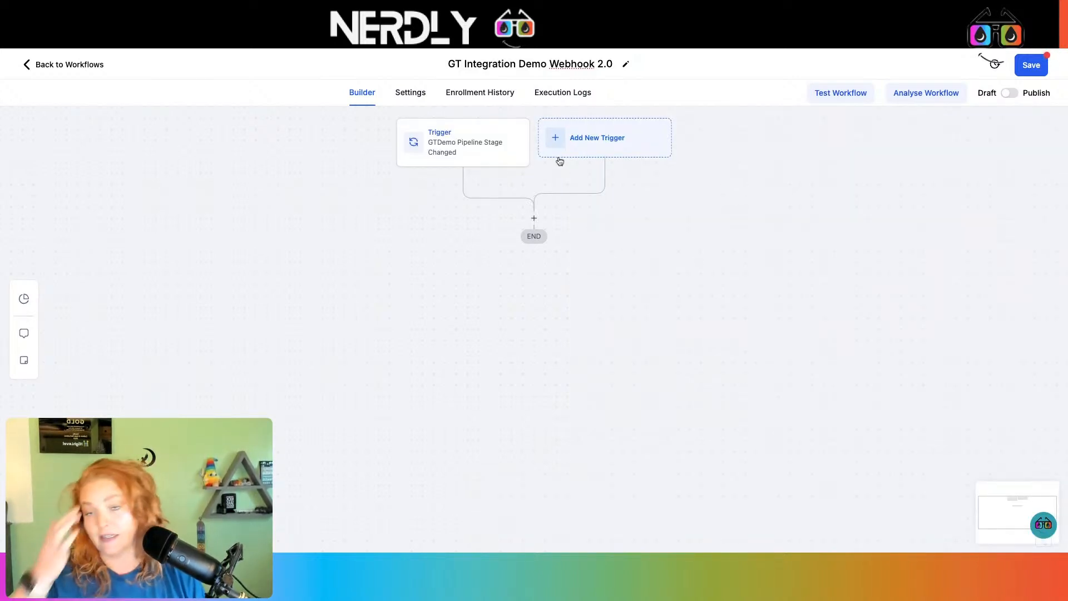
Start a second workflow trigger of the type Opportunity Created
left_click(585, 145)
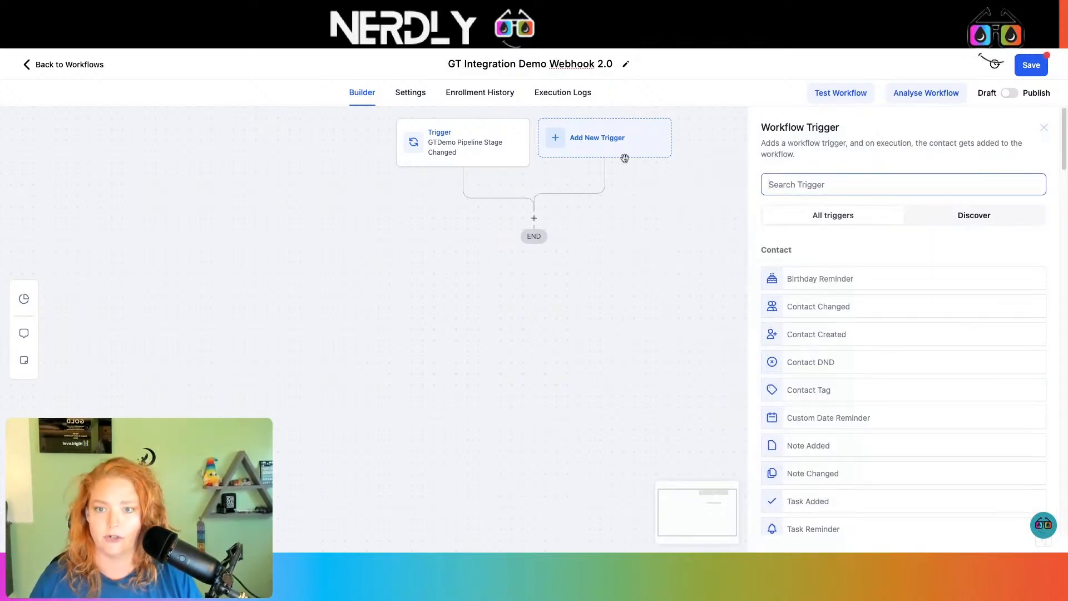
type("opp")
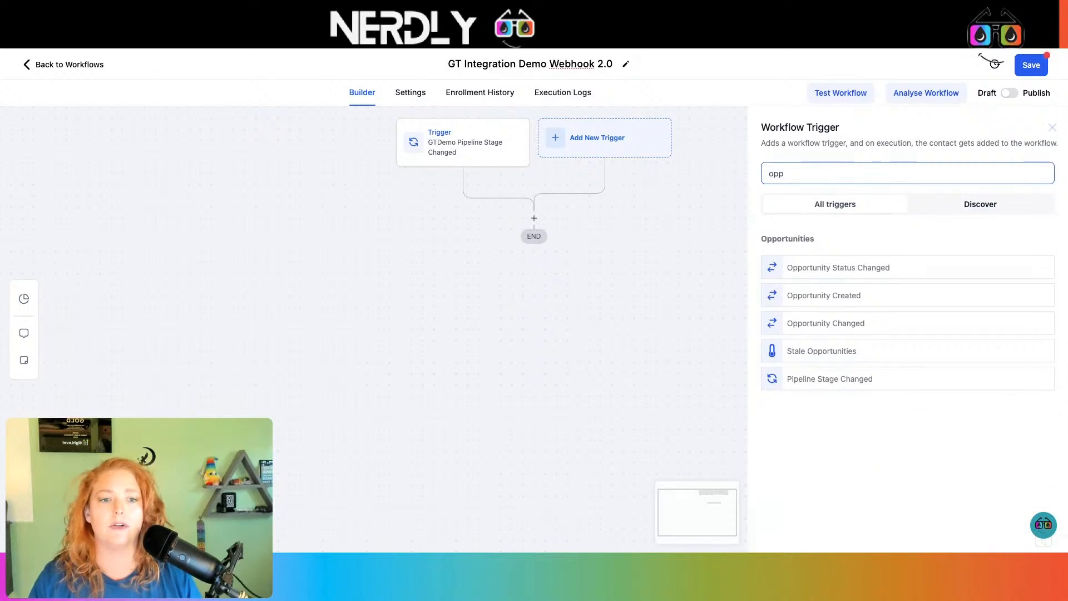
left_click(876, 299)
Limit the Opportunity Created trigger to the pipeline "GT Pipeline | With Facebook Group_Integration testing" with an In pipeline filter
left_click(609, 289)
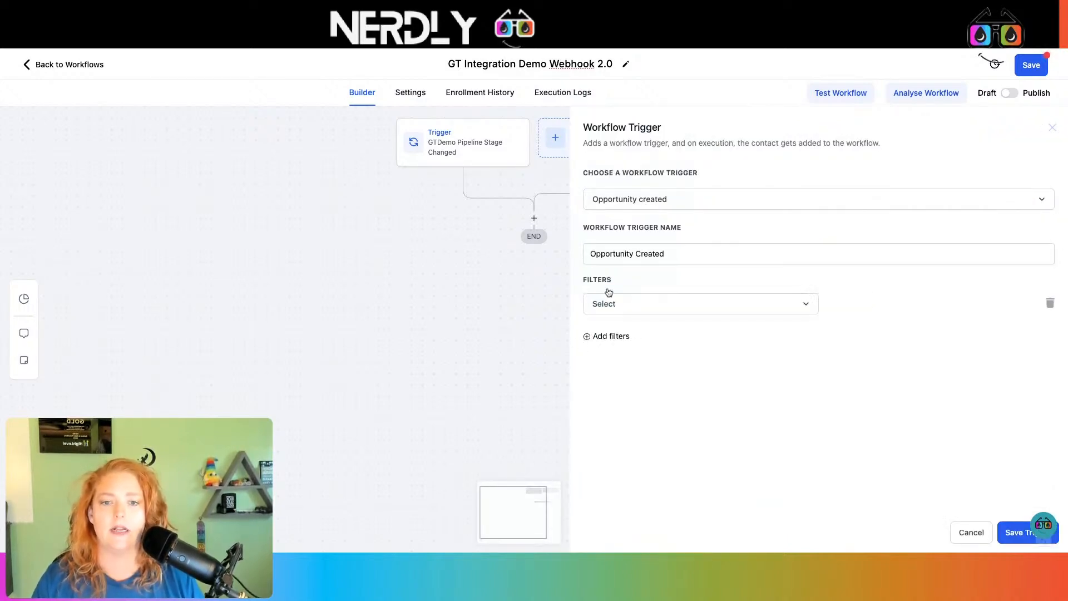
left_click(621, 310)
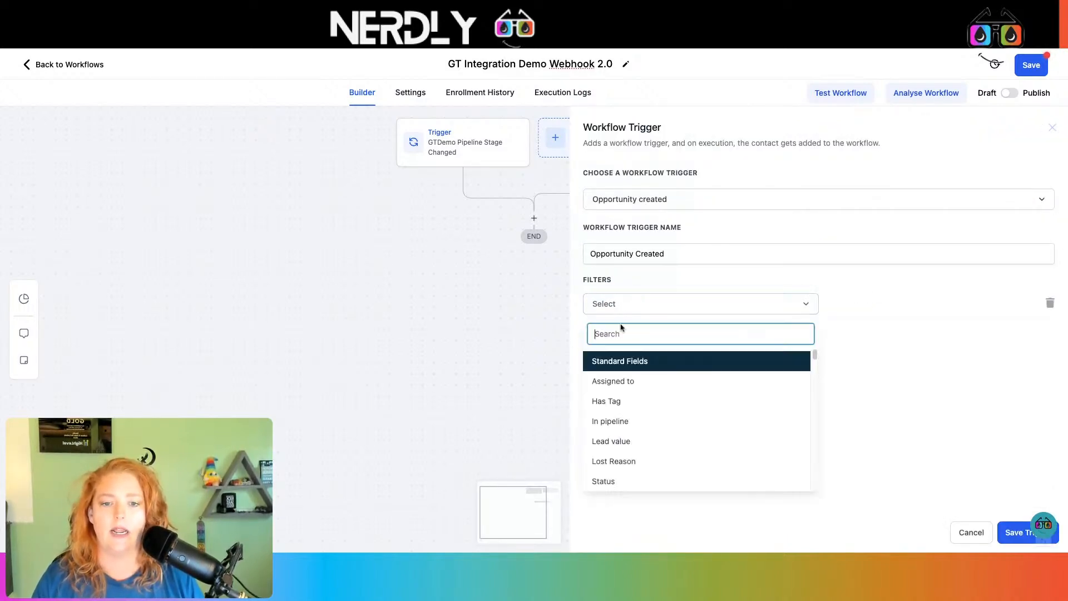
left_click(621, 429)
left_click(913, 306)
type("gt")
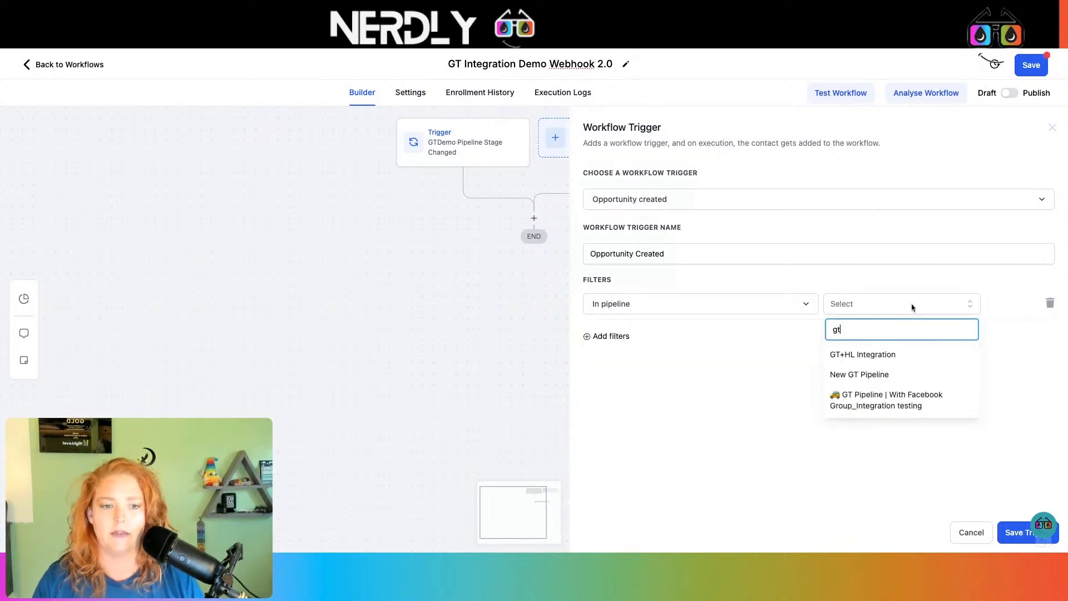
left_click(879, 406)
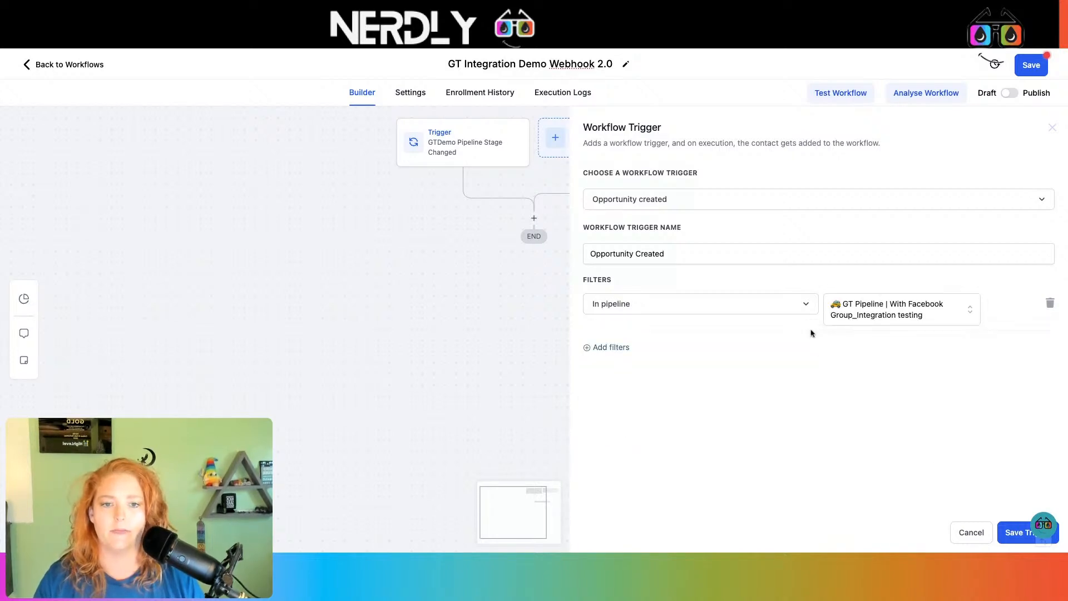
Name the second trigger "Opportunity Created in GTDemo Pipeline" and save it
left_click(591, 254)
type("in GTD")
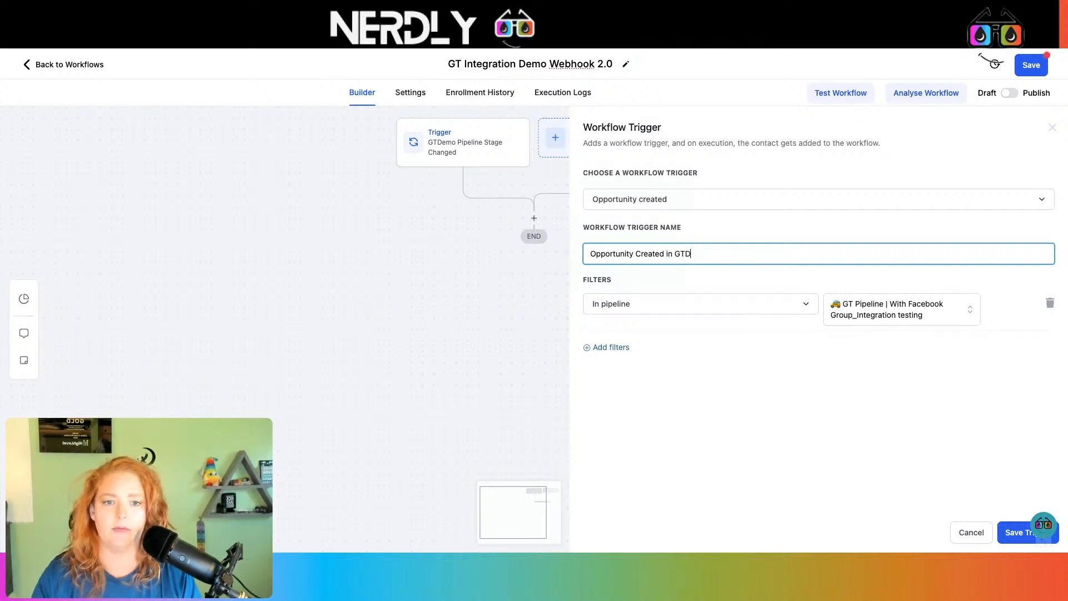
type("emo Pipeline")
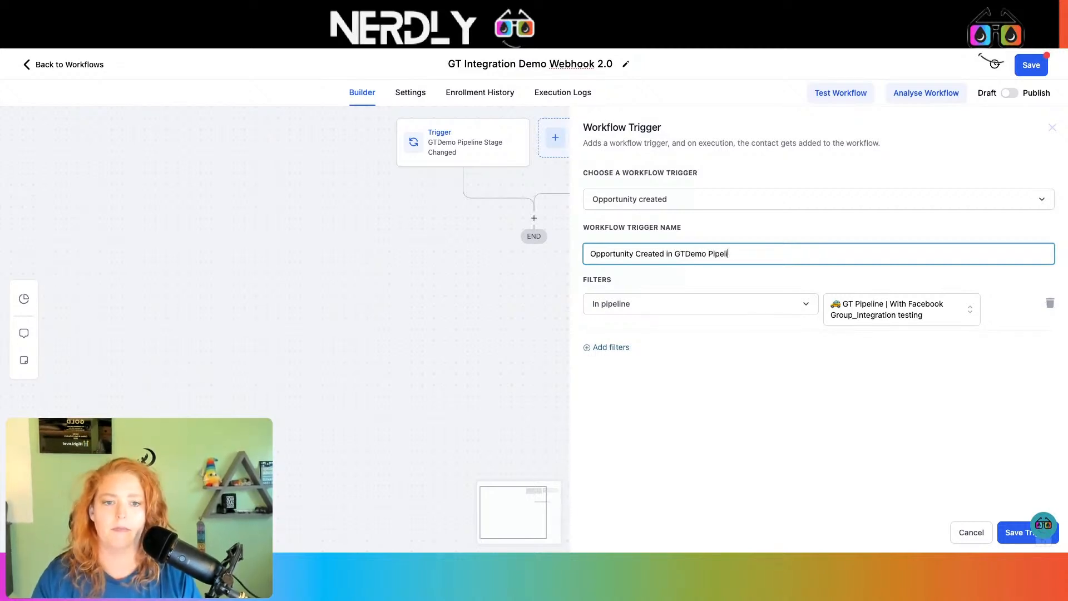
left_click(1005, 532)
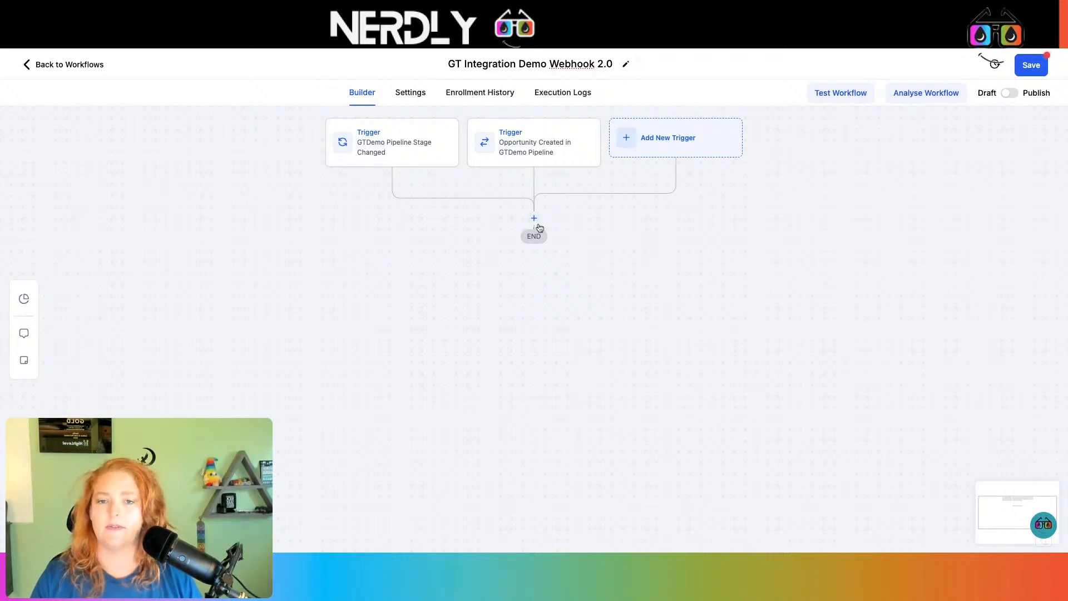
Add a Webhook action to the workflow below the two triggers
left_click(535, 219)
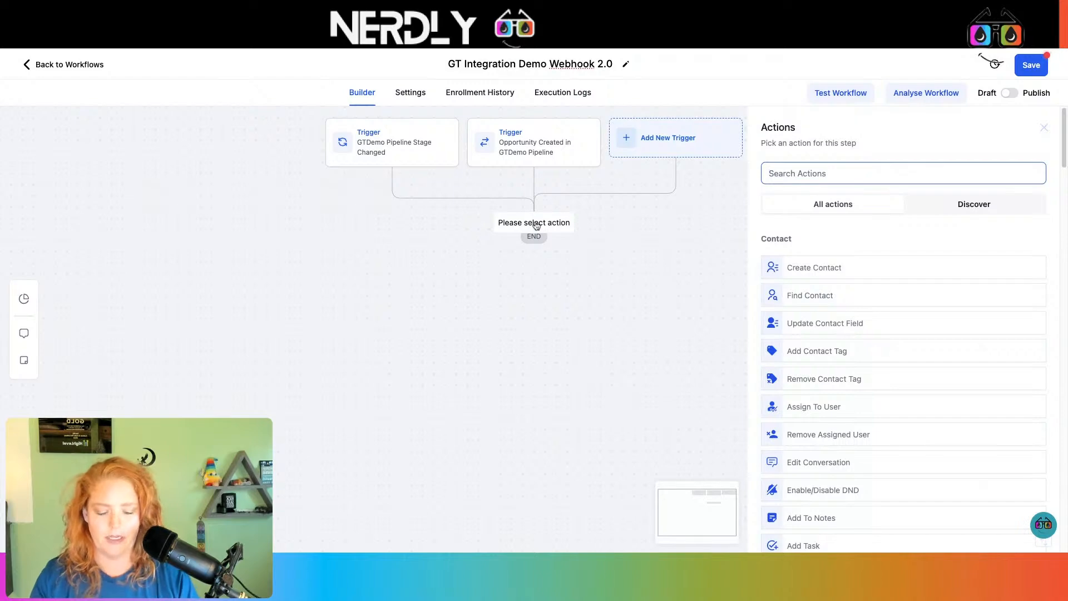
type("web")
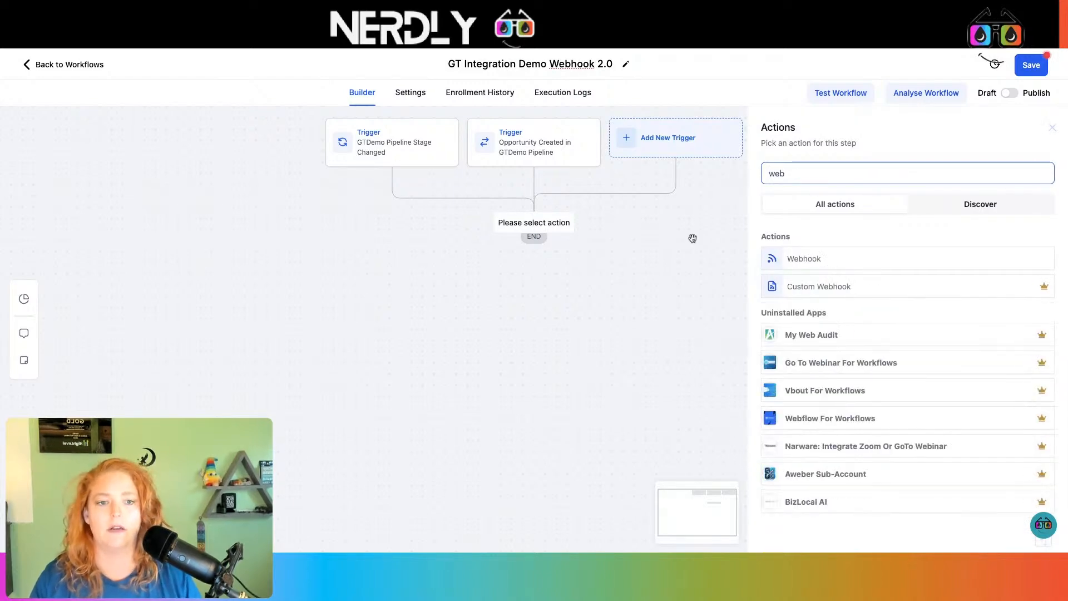
left_click(847, 258)
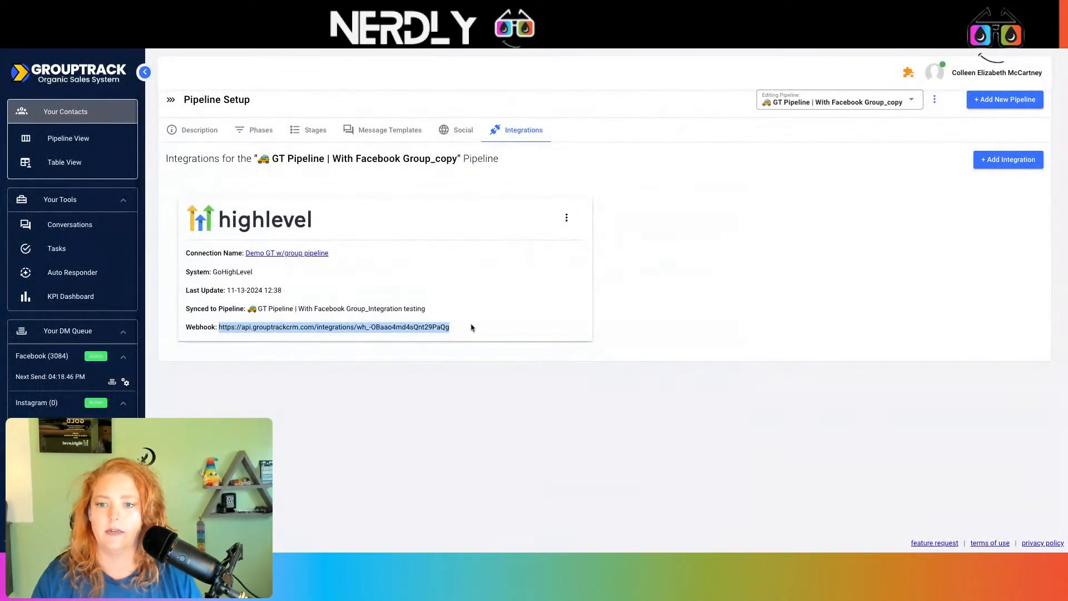
Copy the highlevel integration's webhook URL from GroupTrack and paste it as the URL of the Webhook action in Nerdly
left_click(468, 329)
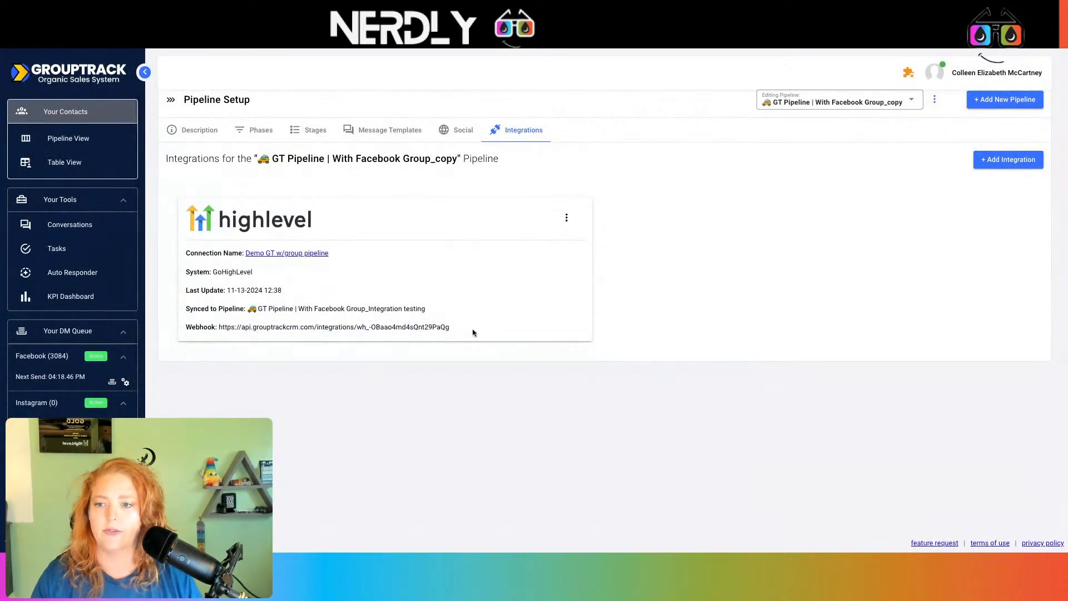
left_click_drag(462, 333, 219, 328)
key("ctrl+c")
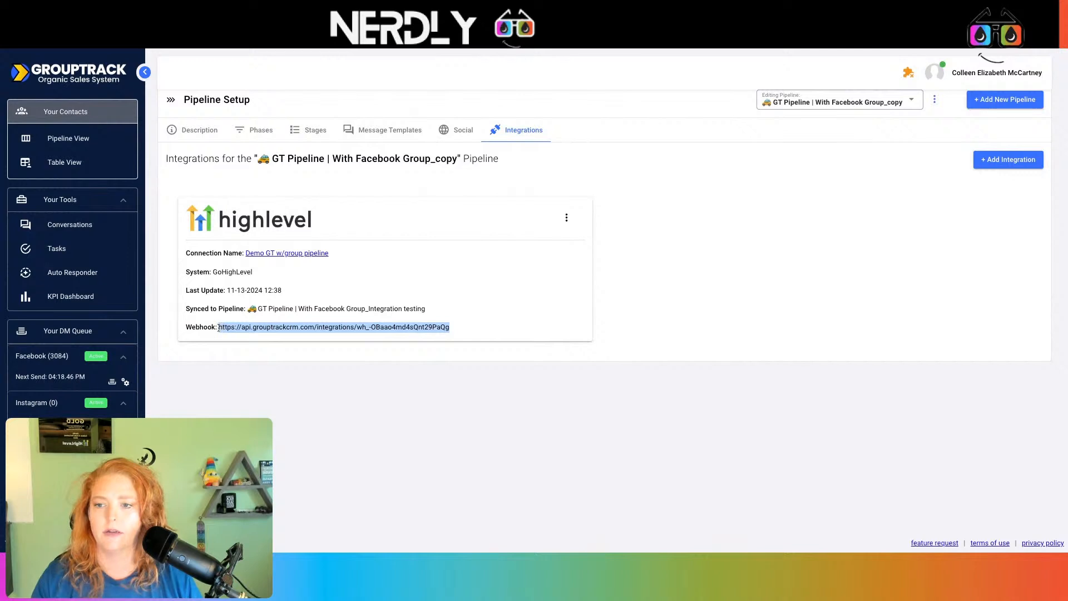
left_click(717, 49)
left_click(717, 45)
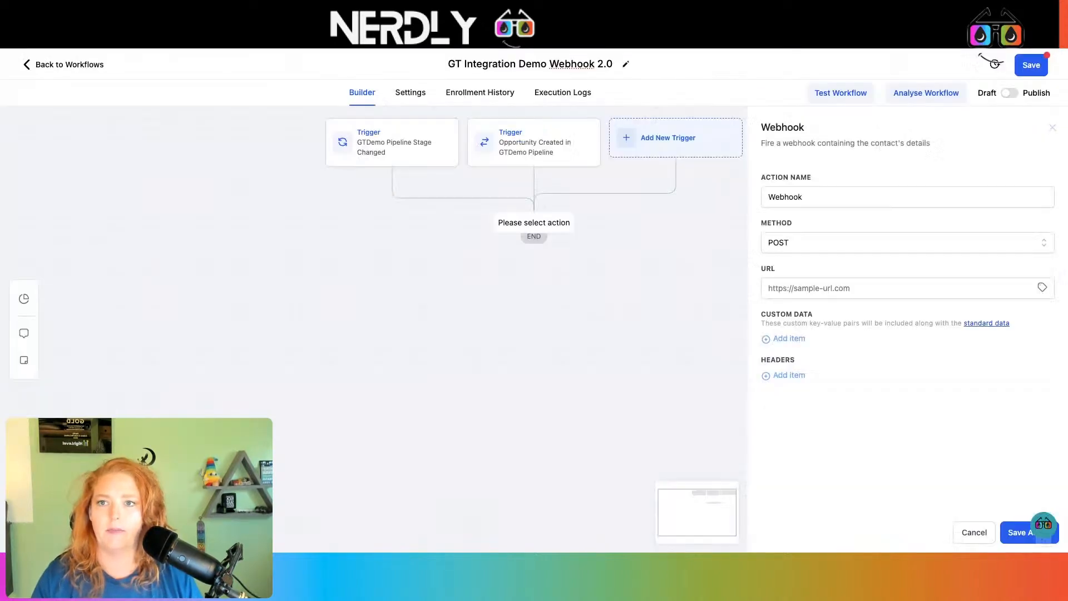
left_click(813, 292)
key("ctrl+v")
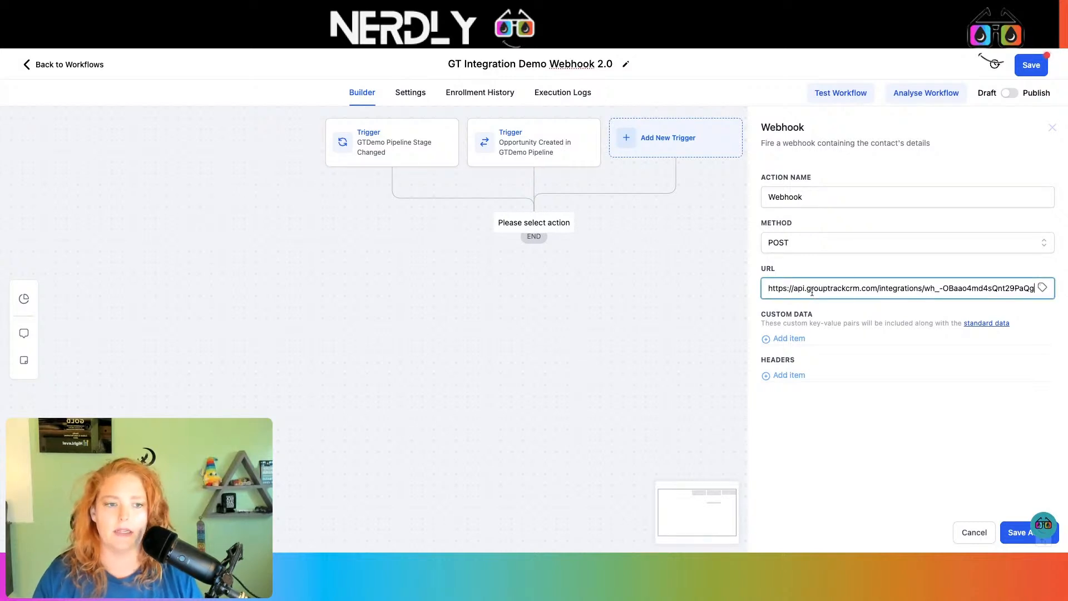
Name the action "Webhook - GT Demo Pipeline" and save it
left_click(847, 193)
type("- GTDemo Pipeline")
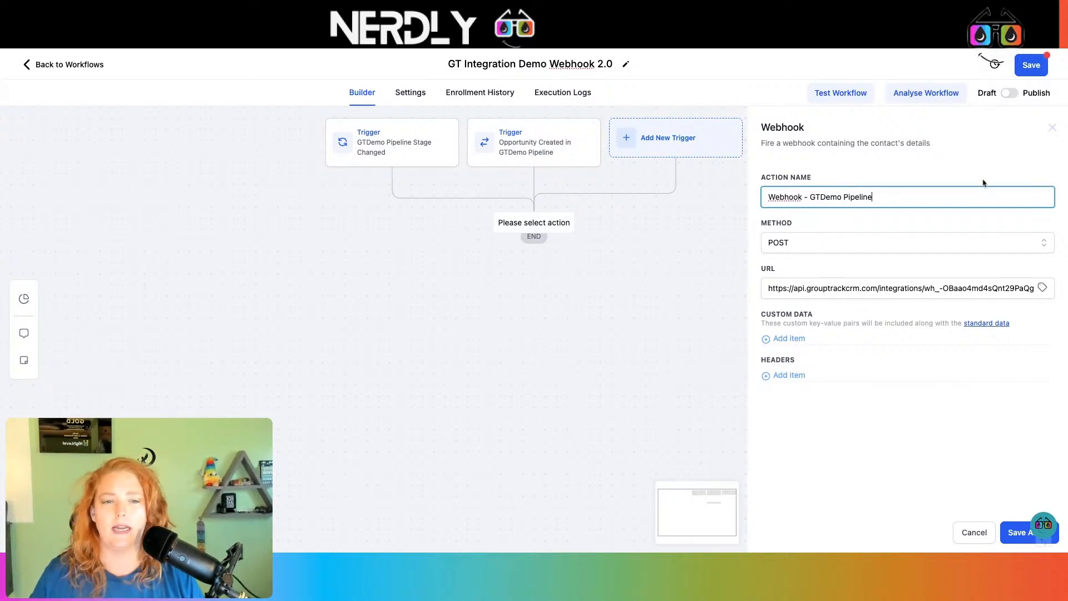
left_click(822, 197)
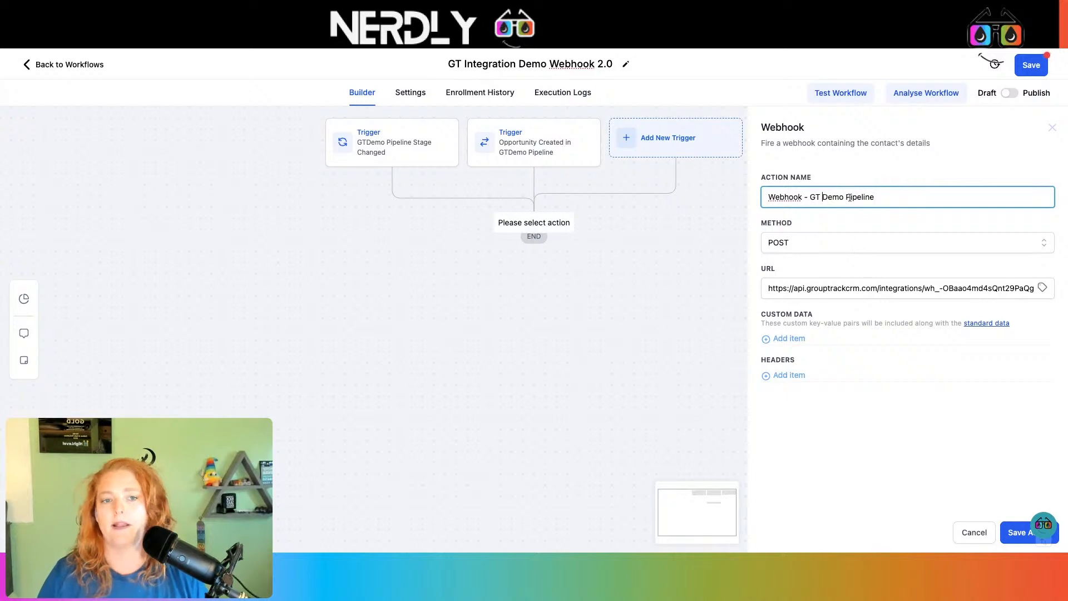
left_click(1021, 532)
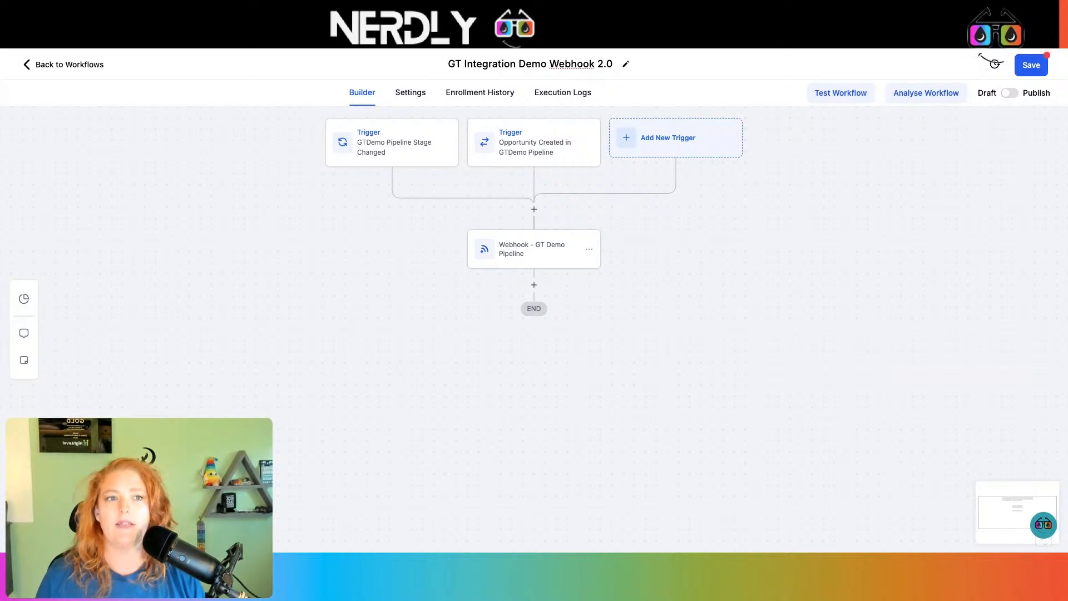
Set the workflow to Publish and save it
left_click(1010, 93)
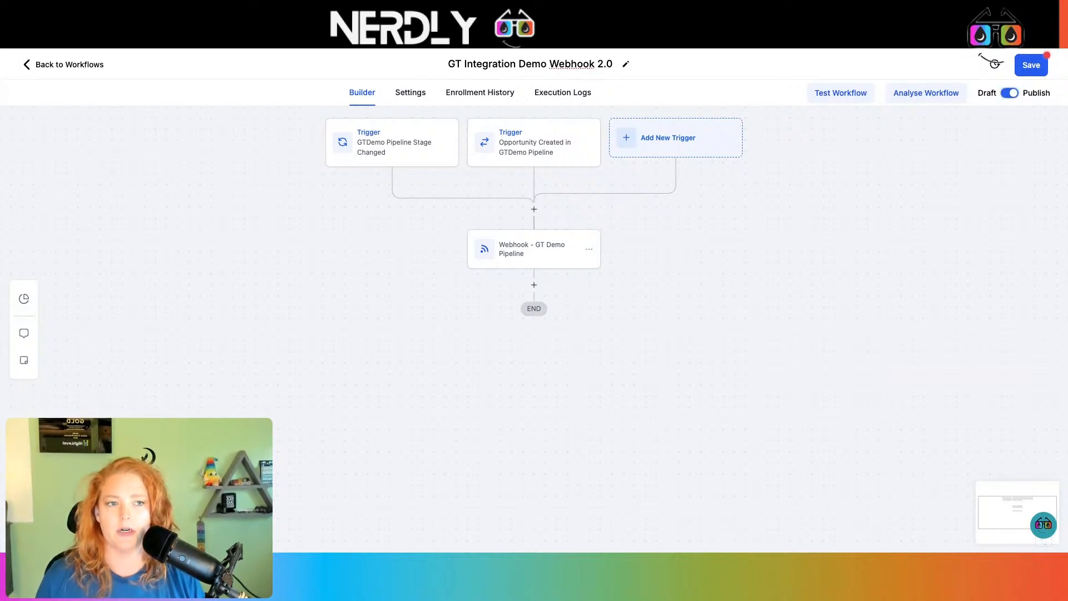
left_click(1032, 66)
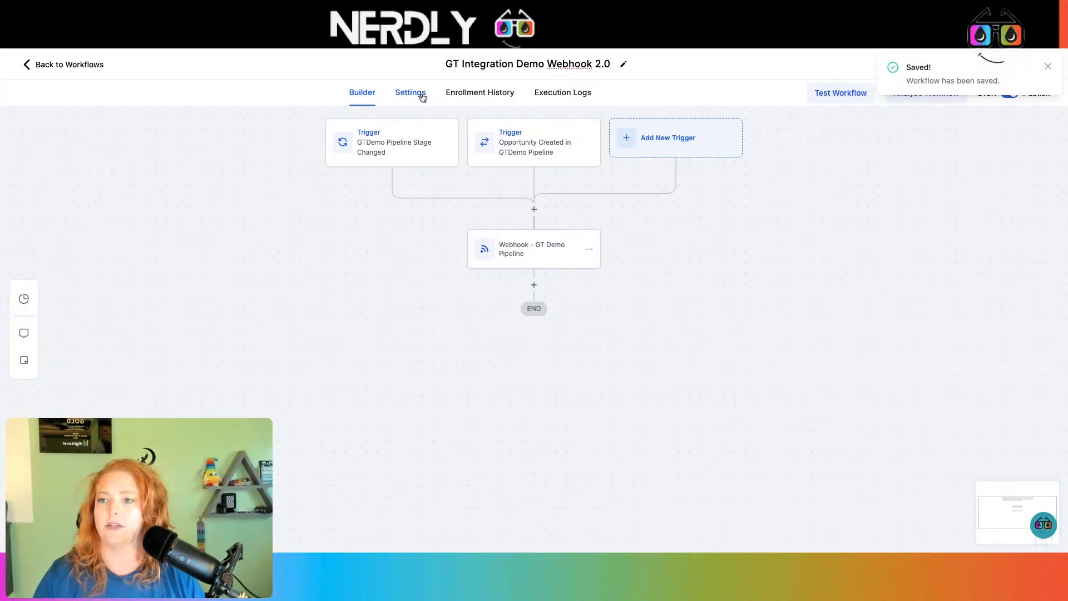
Review the workflow's contact and communication settings, including Allow re-entry and Allow multiple opportunity, and return to the builder
left_click(422, 96)
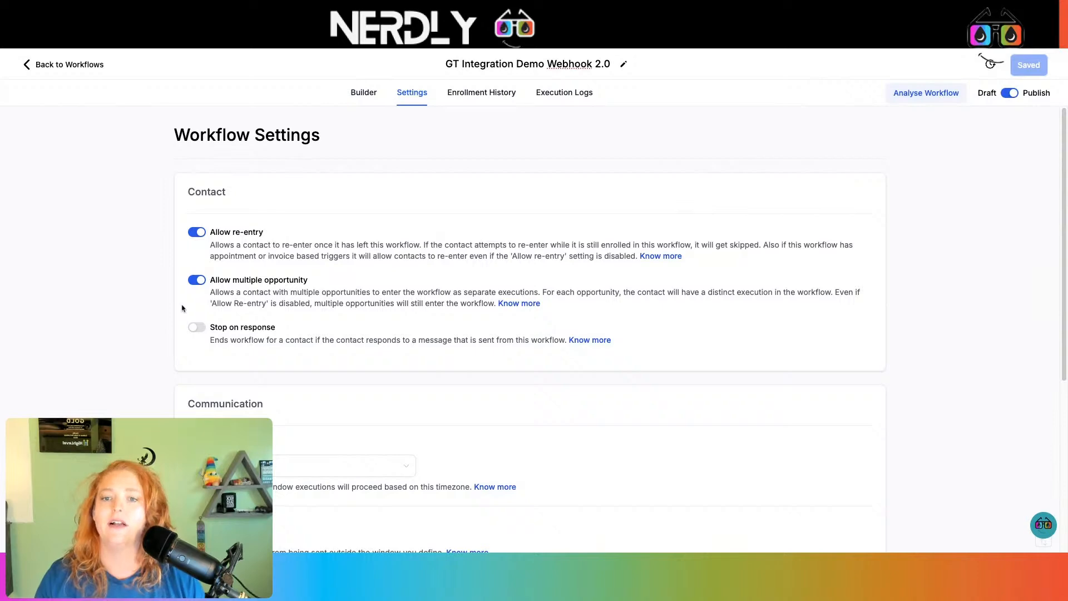
scroll(246, 307, "down", 5)
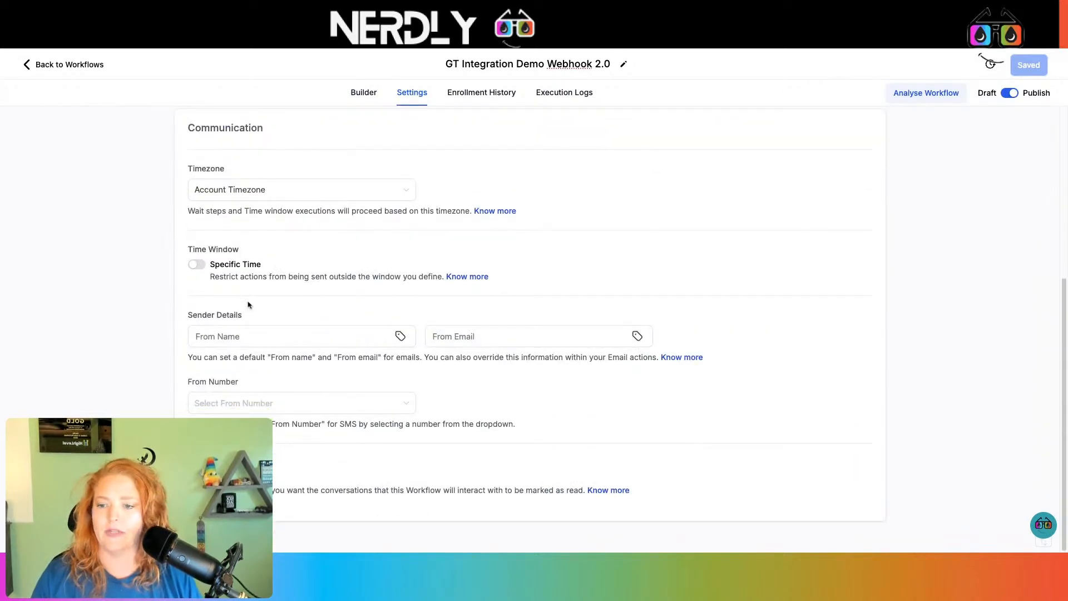
scroll(254, 309, "up", 5)
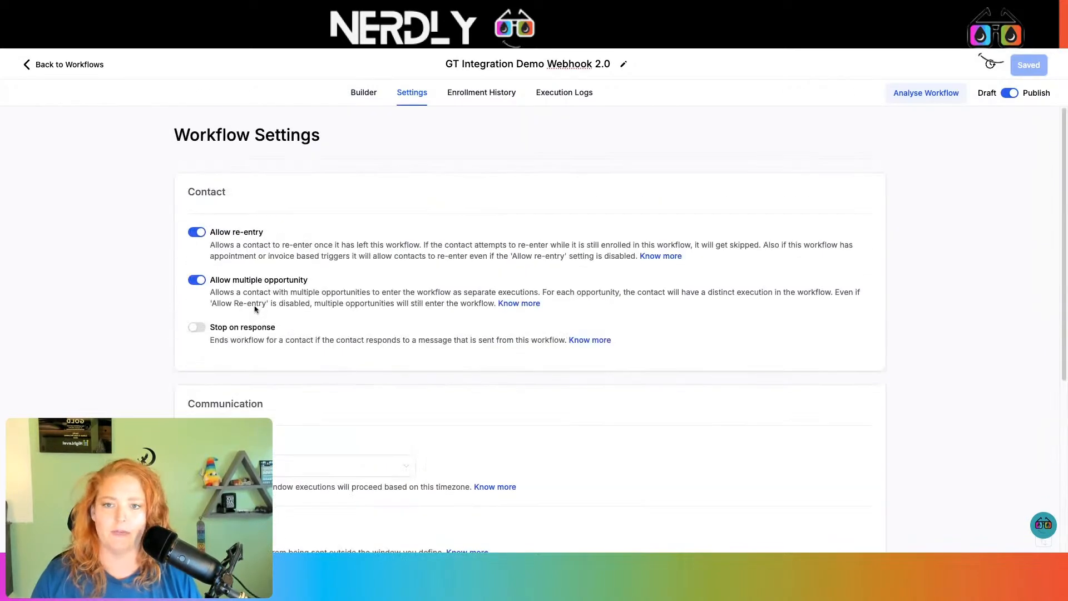
left_click(359, 94)
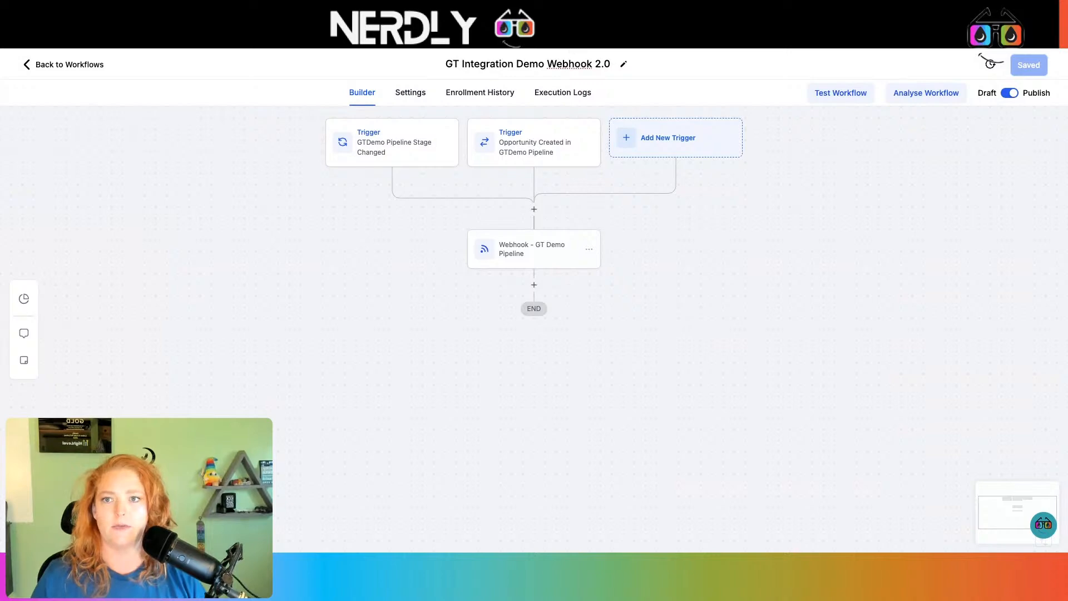
Switch to GroupTrack and examine the webhook URL of the highlevel integration again
left_click(334, 16)
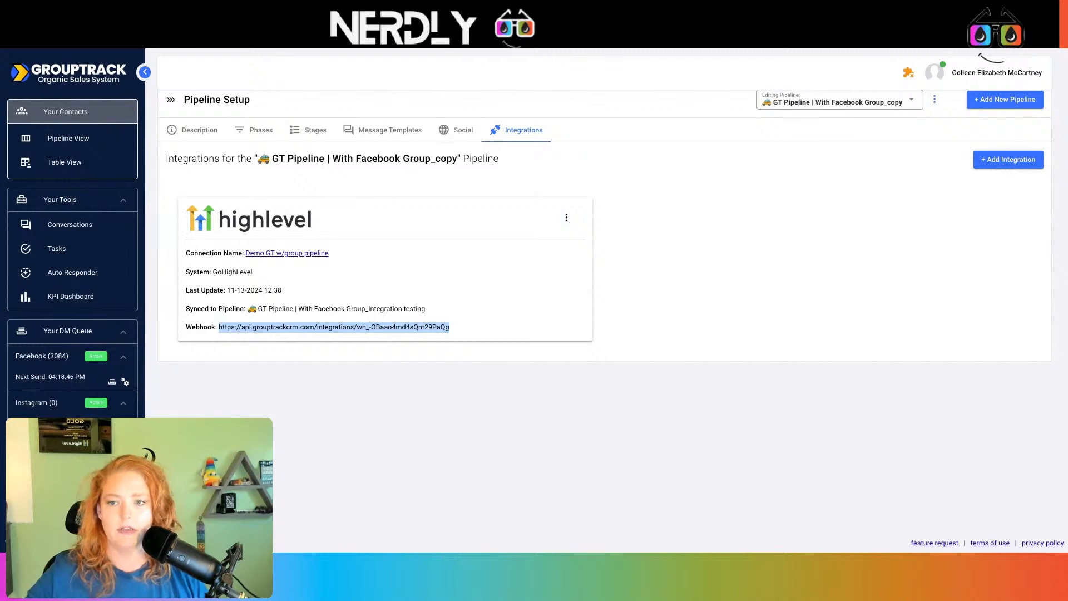
left_click_drag(219, 327, 468, 329)
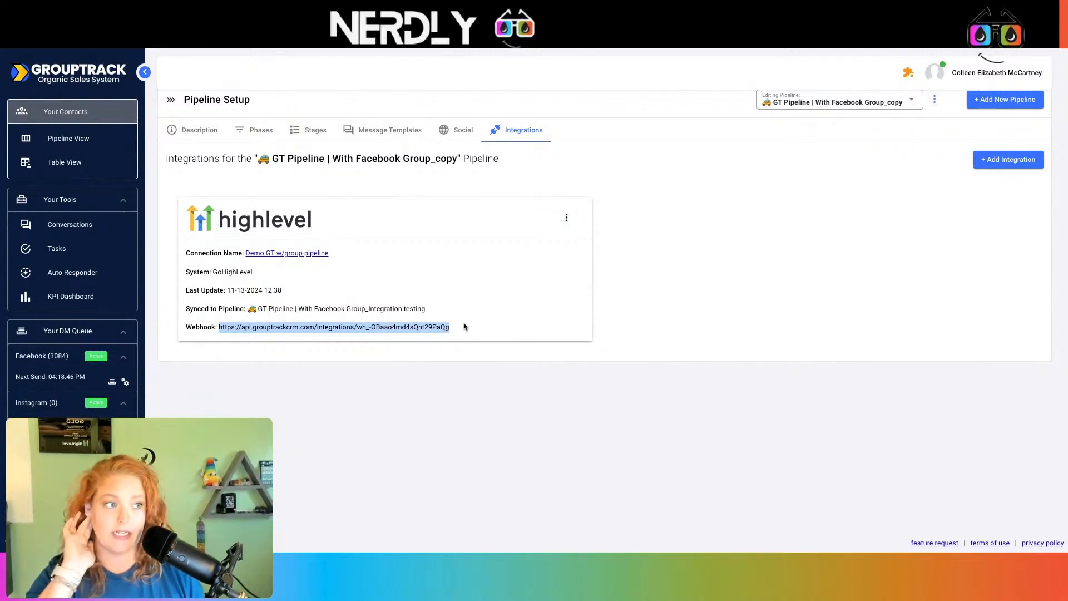
left_click(286, 48)
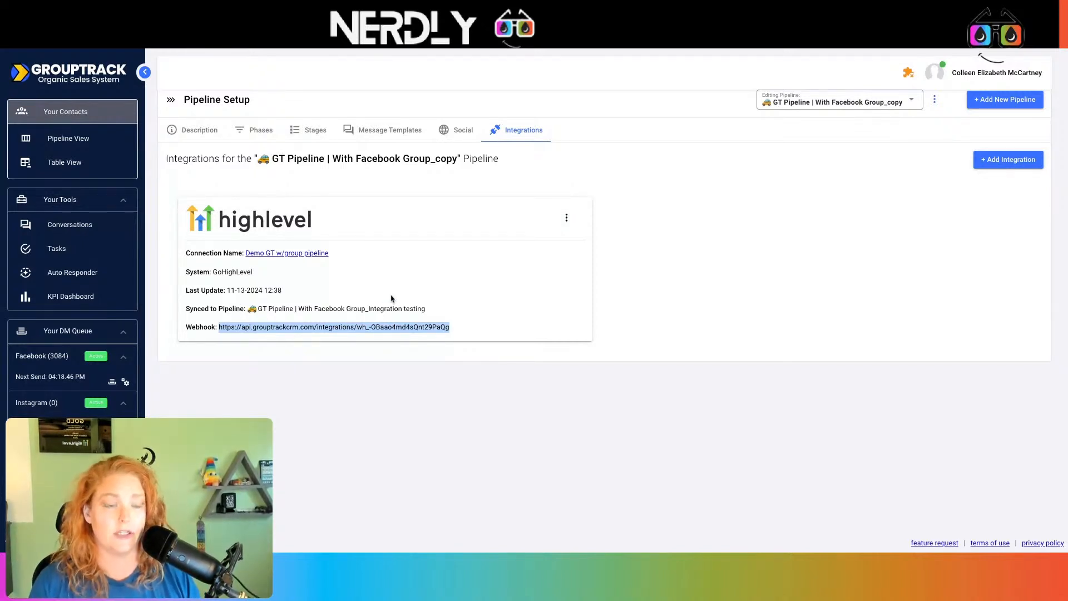
Leave the workflow in Nerdly and switch the Opportunities board from Affiliate Challenge to another pipeline
left_click(645, 49)
left_click(644, 49)
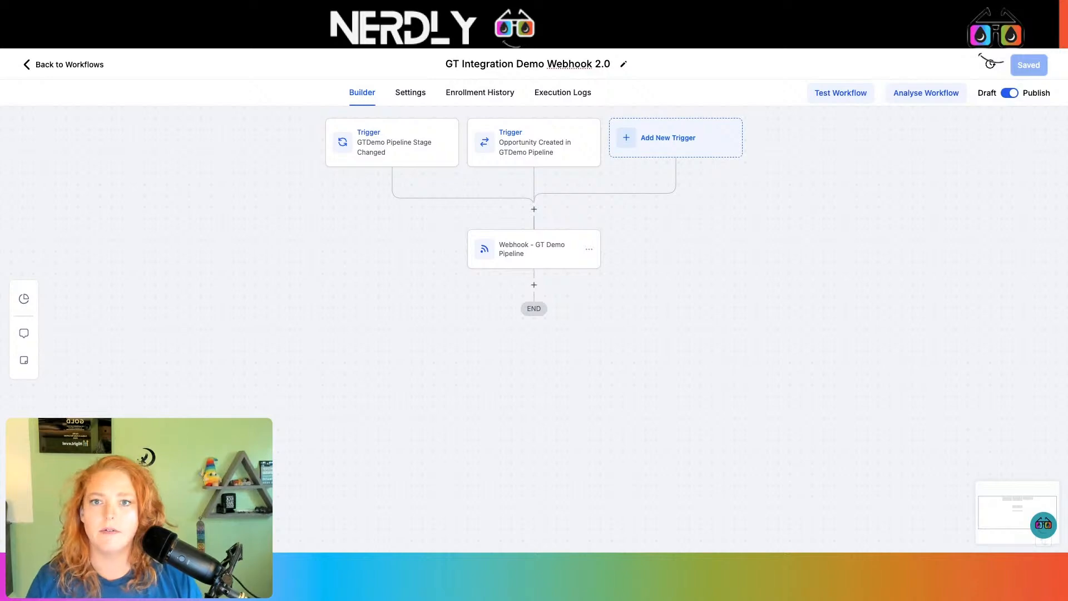
left_click(91, 66)
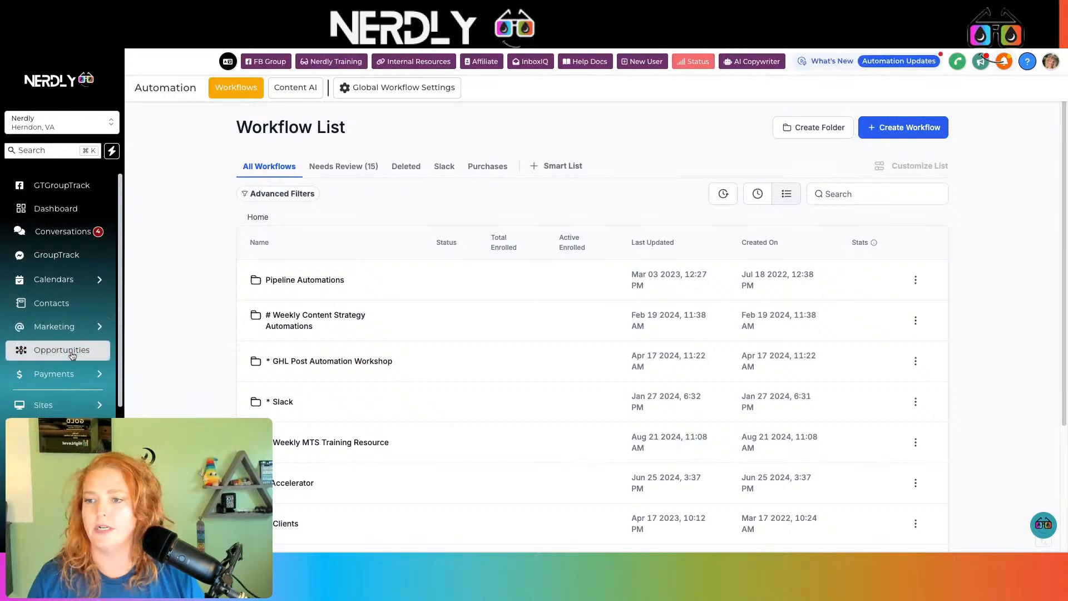
left_click(71, 354)
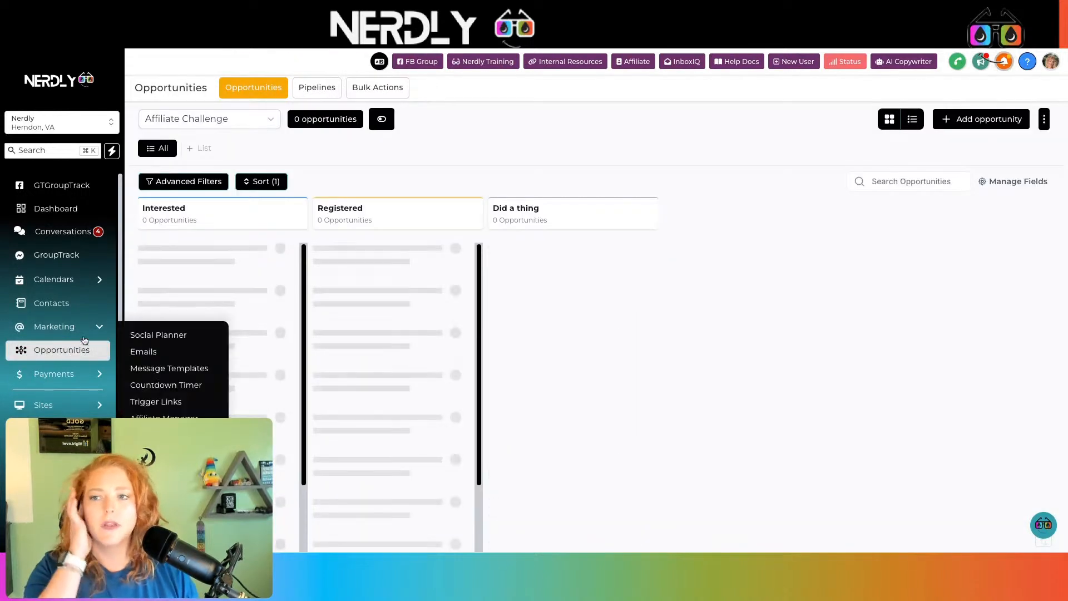
left_click(237, 126)
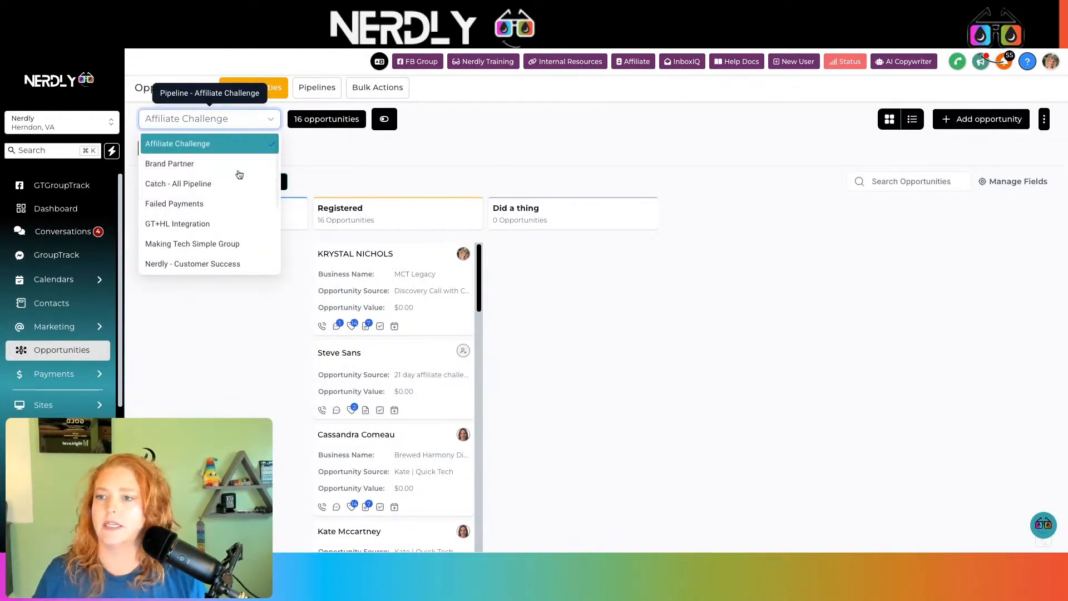
scroll(238, 173, "down", 3)
left_click(233, 244)
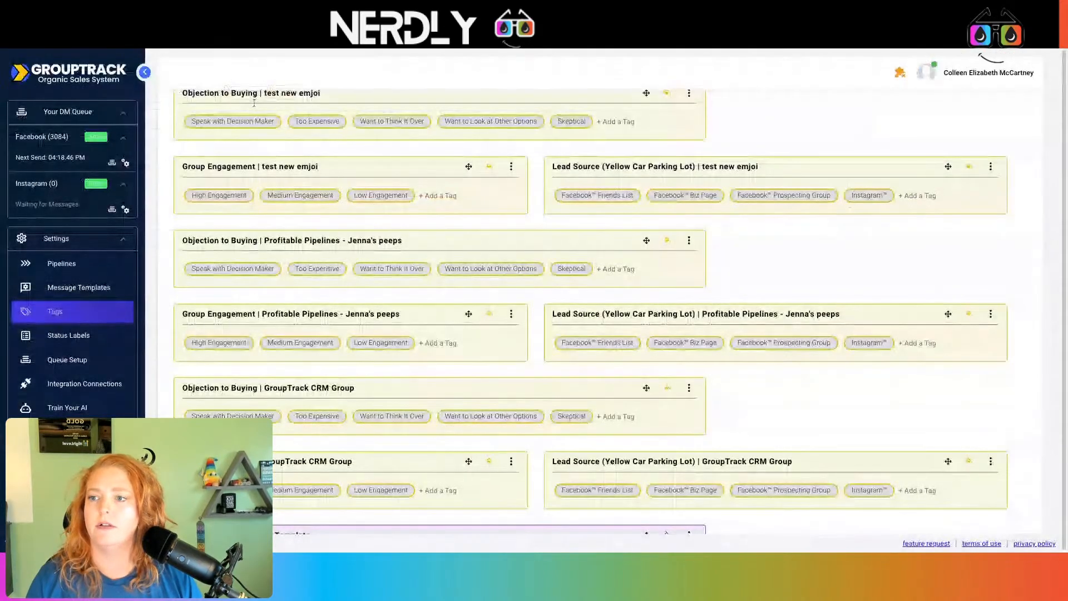
Open the stages of "GT Pipeline | With Facebook Group_Testing Integration" in GroupTrack's pipeline setup
scroll(254, 103, "down", 5)
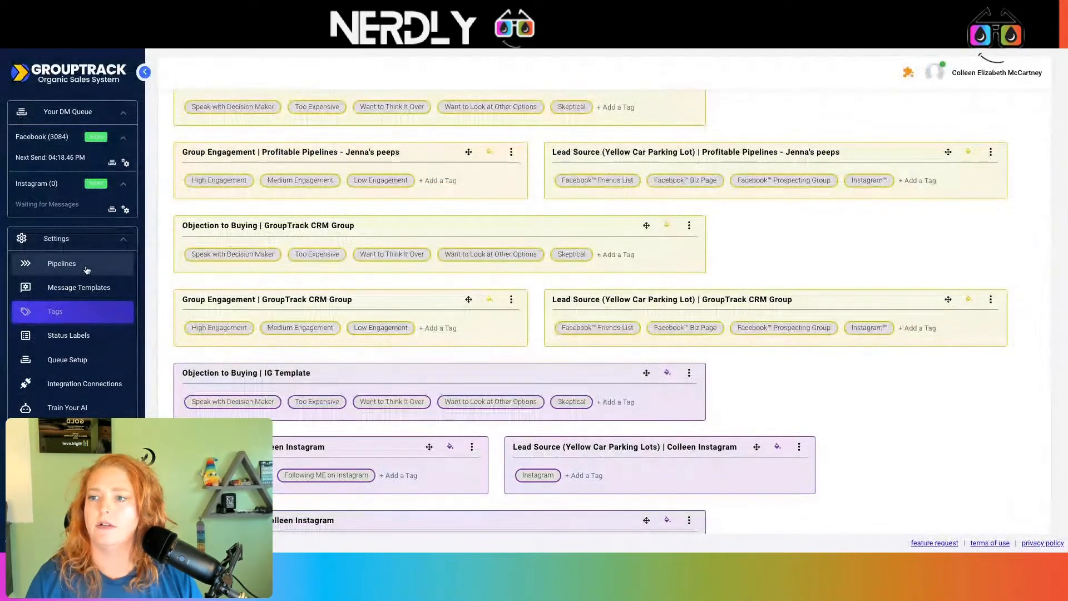
left_click(61, 263)
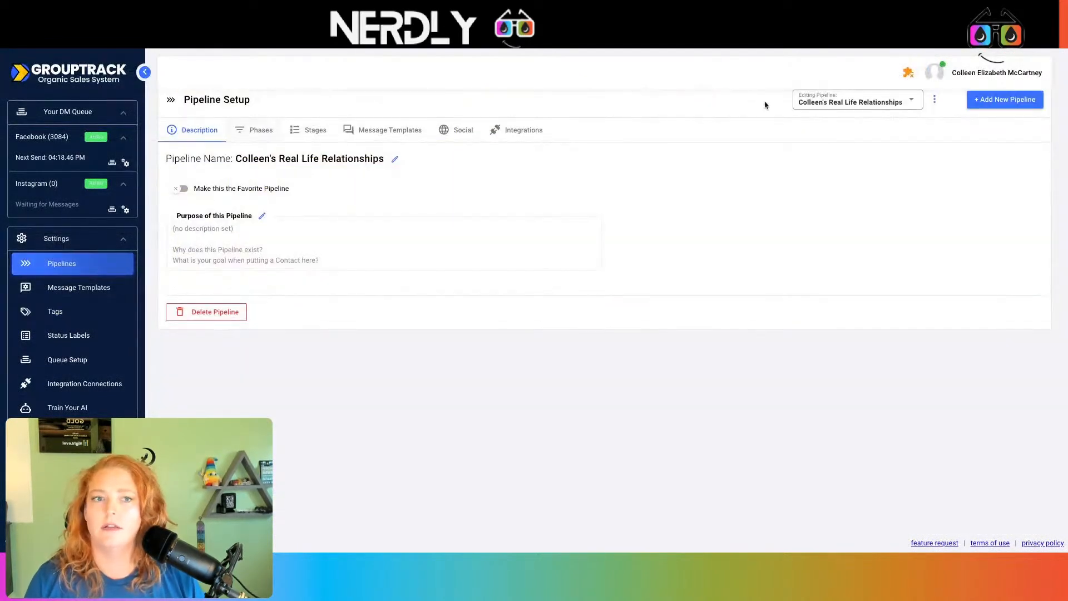
left_click(870, 100)
scroll(919, 294, "down", 10)
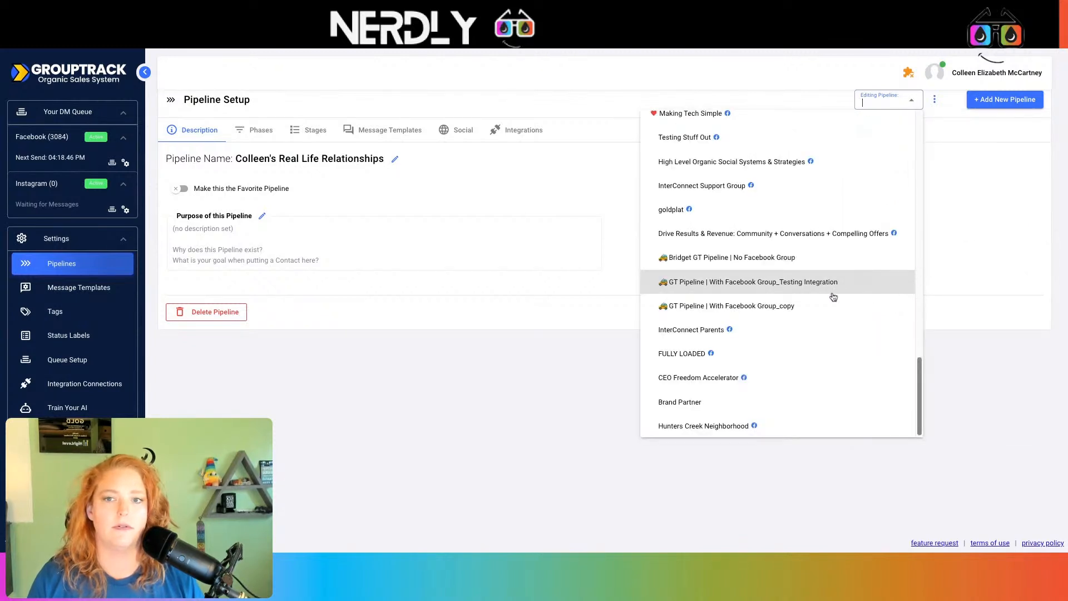
left_click(833, 295)
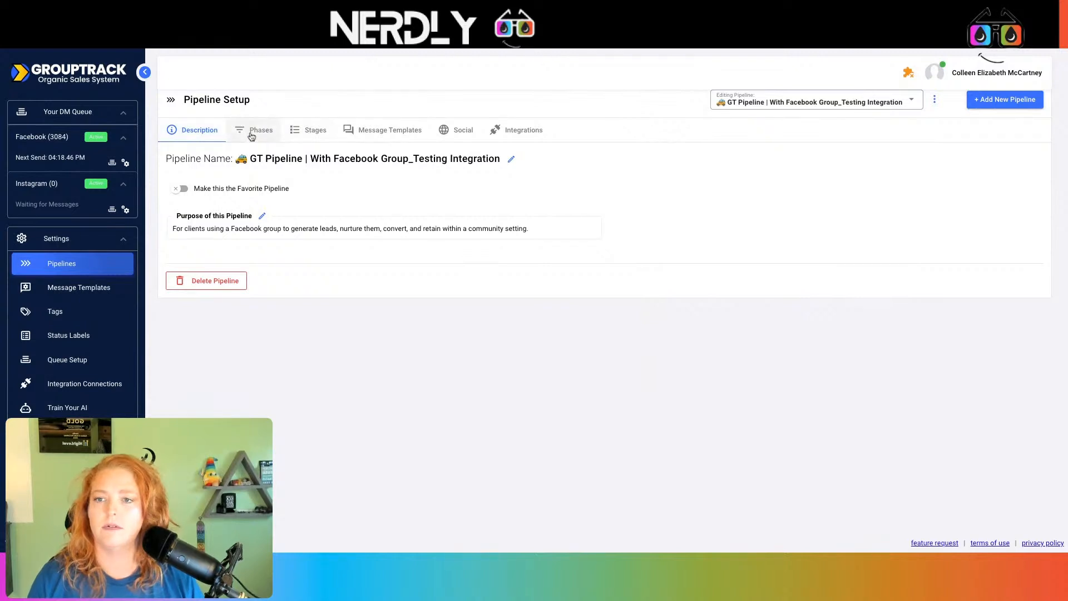
left_click(307, 132)
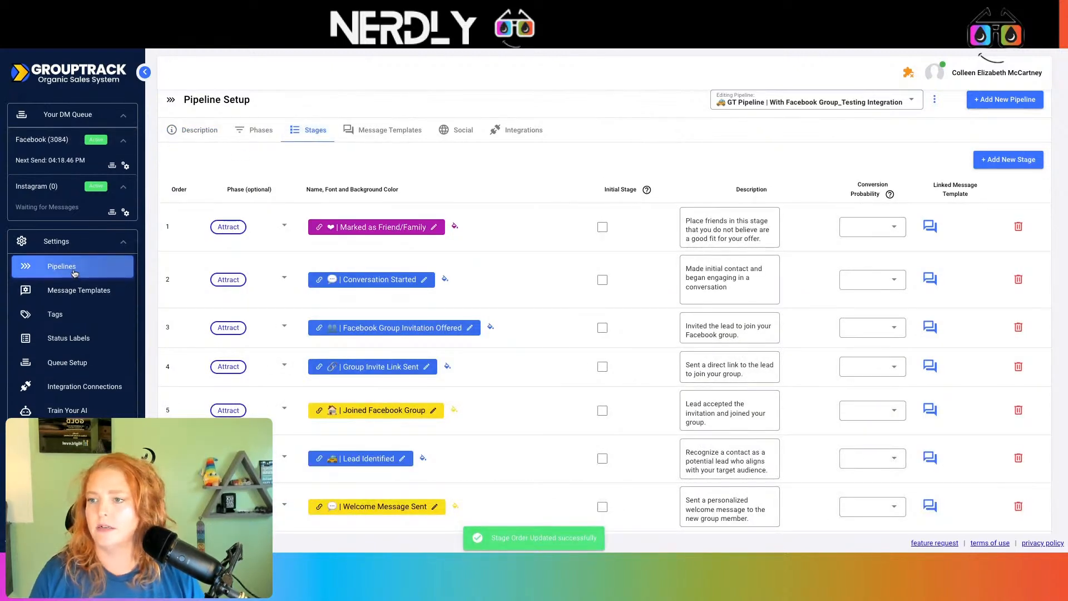
Show the Pipeline View for the Testing Integration pipeline and switch it to "GT Pipeline | With Facebook Group_copy"
scroll(79, 270, "up", 4)
left_click(81, 140)
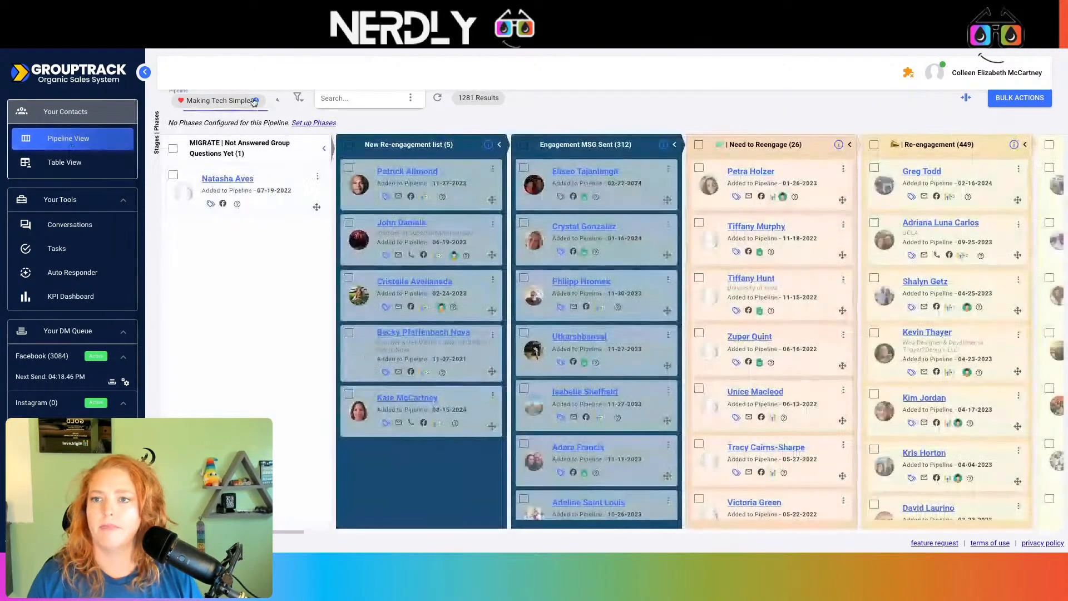
left_click(255, 101)
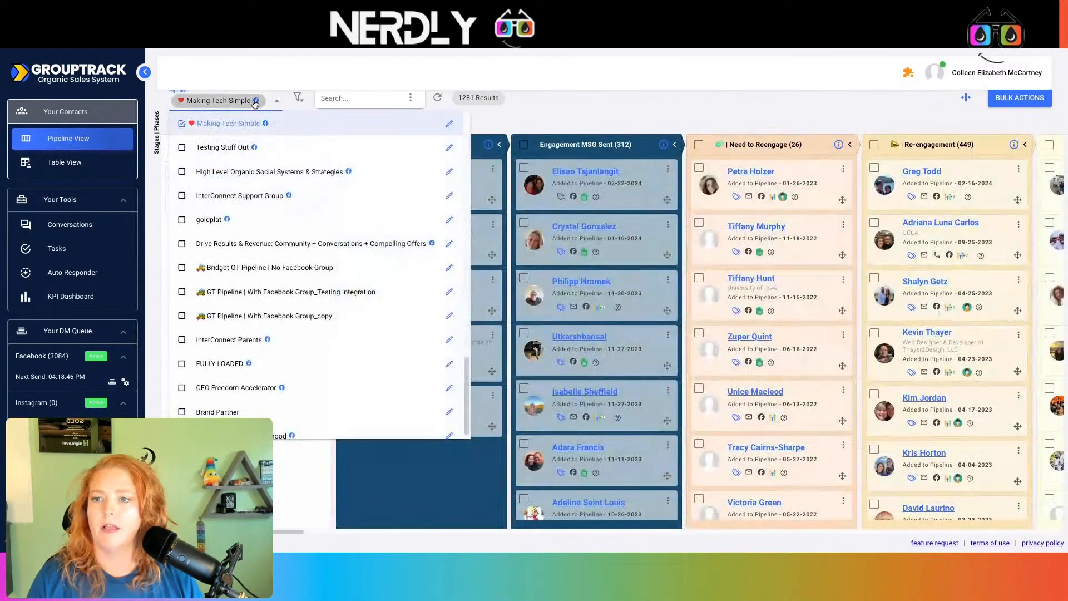
left_click(266, 290)
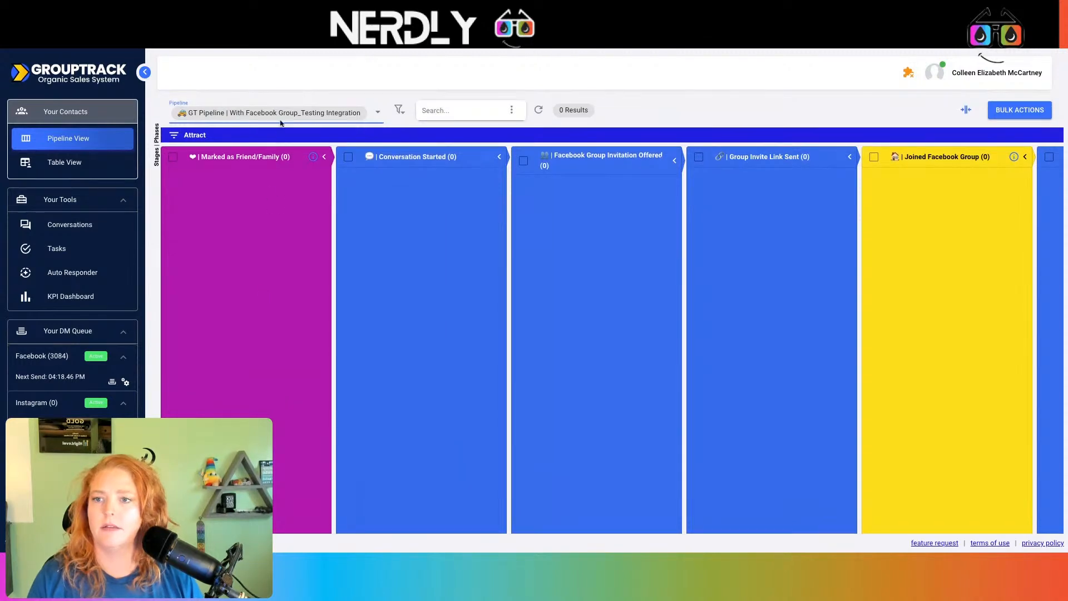
left_click(287, 114)
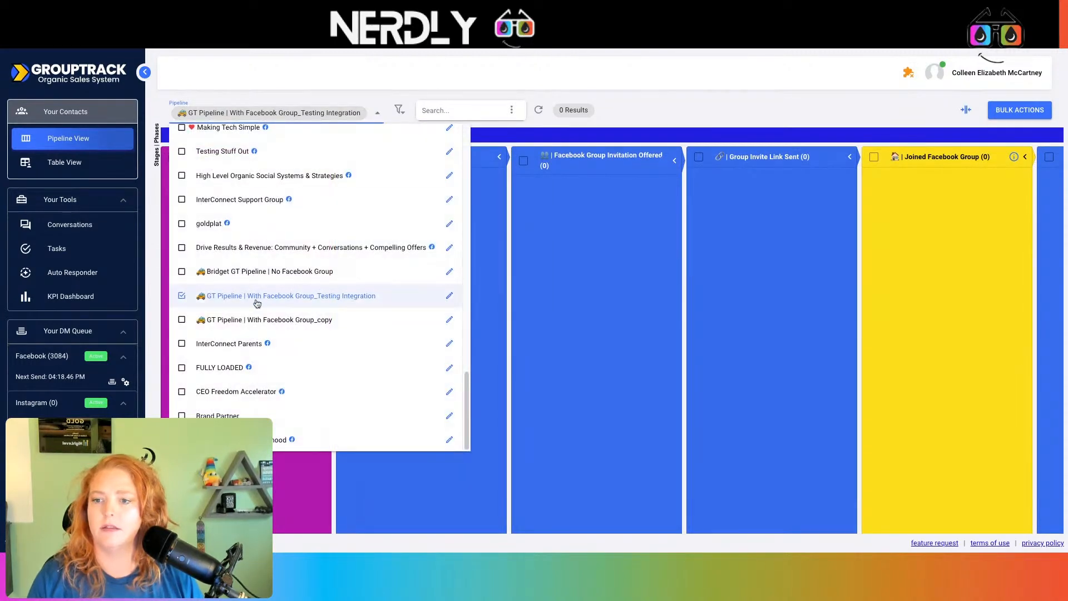
left_click(261, 326)
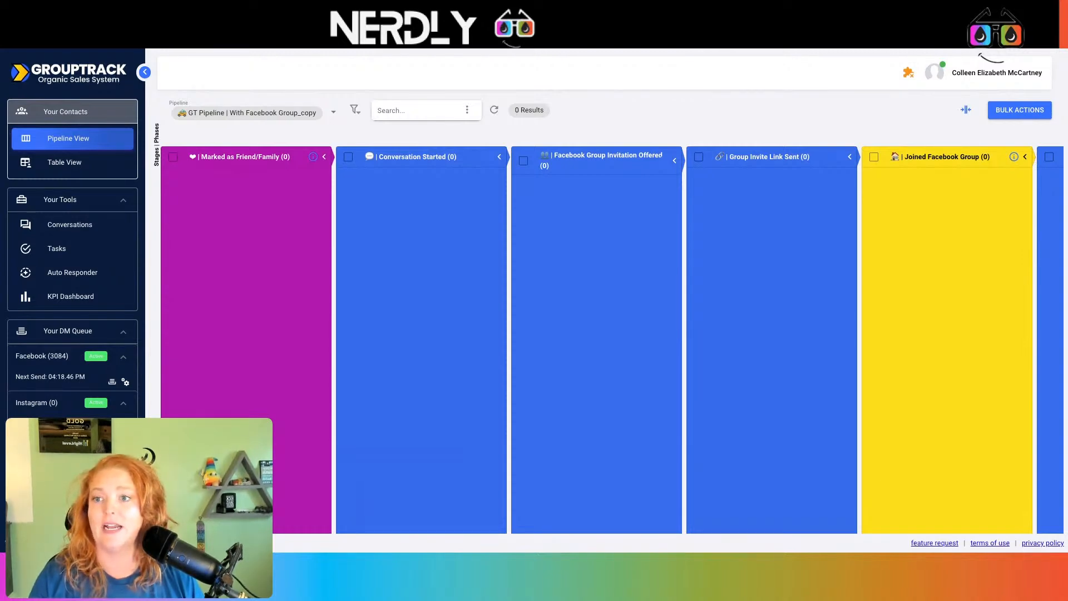
scroll(73, 245, "down", 1)
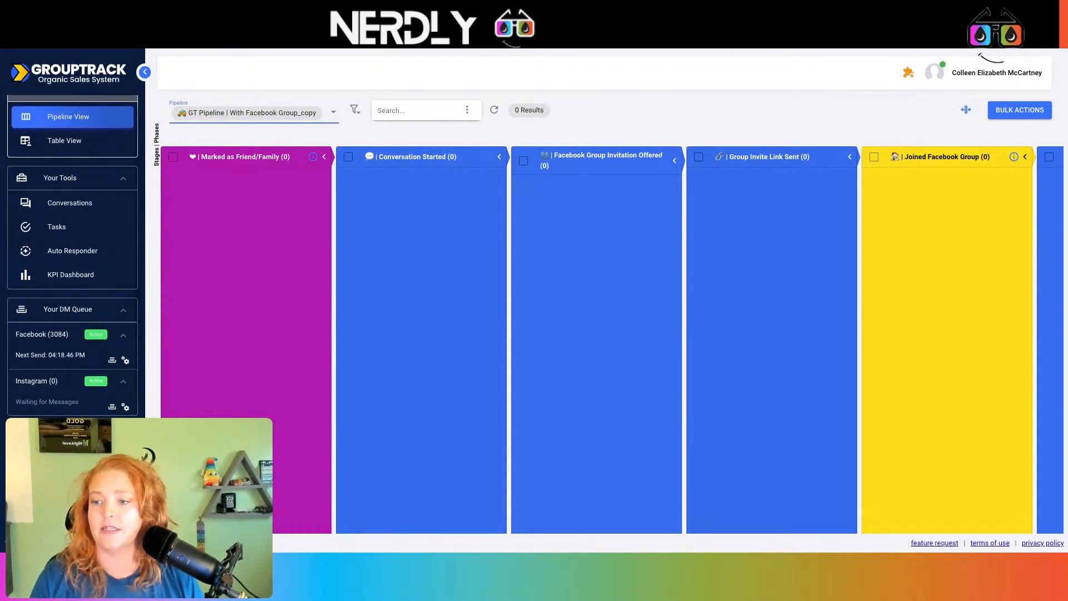
Show the stages of "GT Pipeline | With Facebook Group_Testing Integration" in GroupTrack's pipeline setup again
left_click(73, 462)
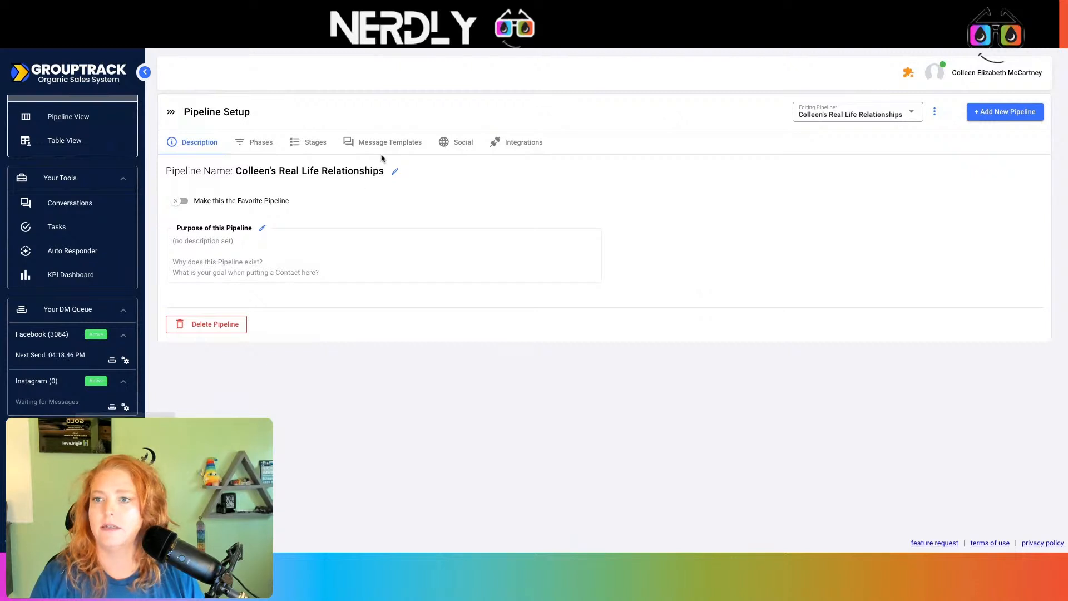
left_click(828, 117)
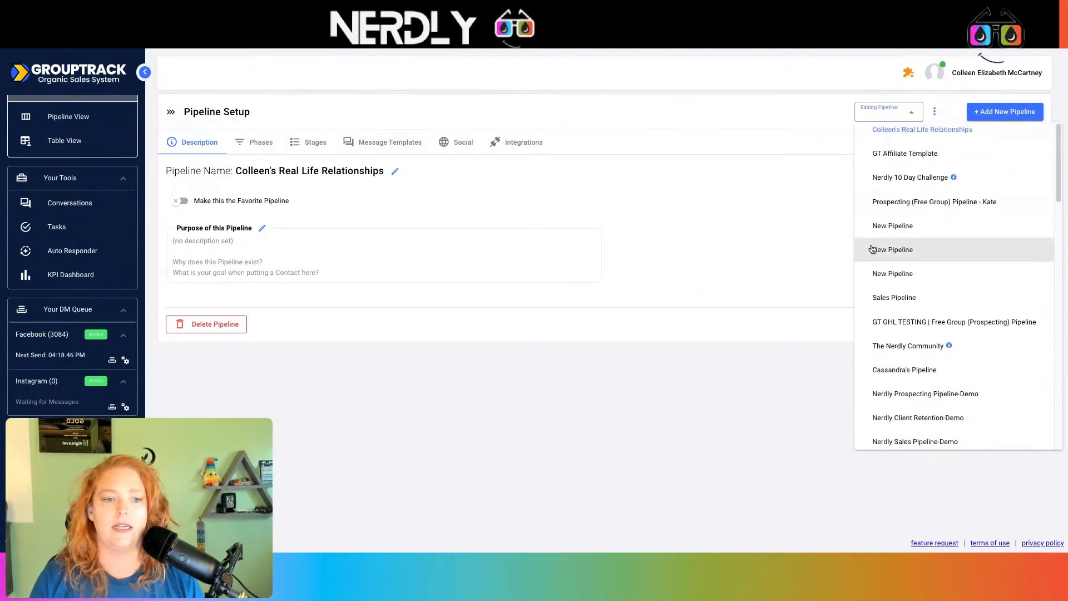
scroll(888, 251, "down", 5)
scroll(897, 280, "down", 3)
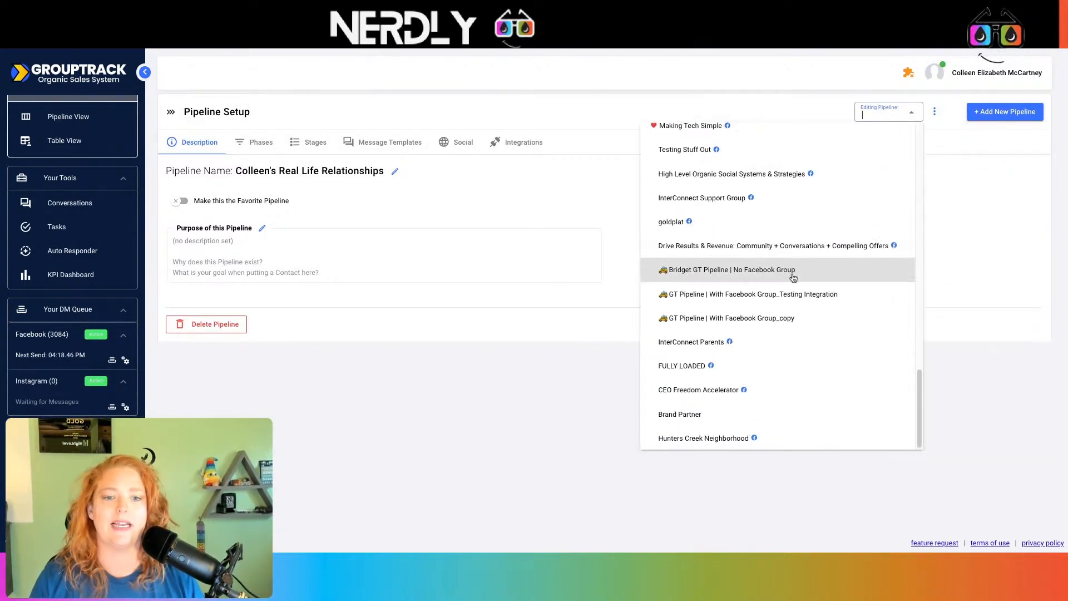
left_click(767, 303)
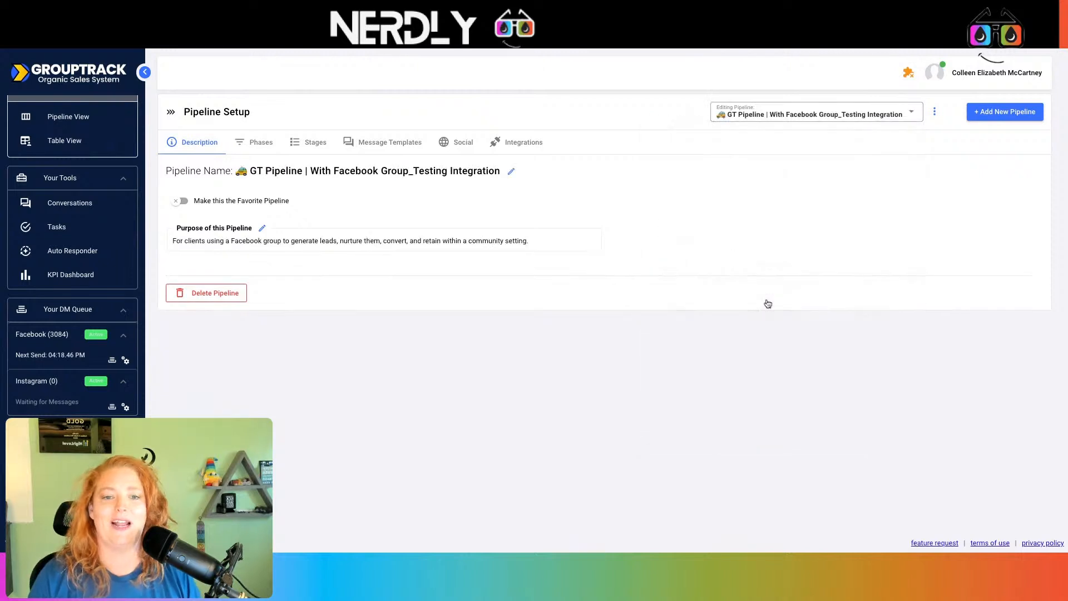
left_click(305, 144)
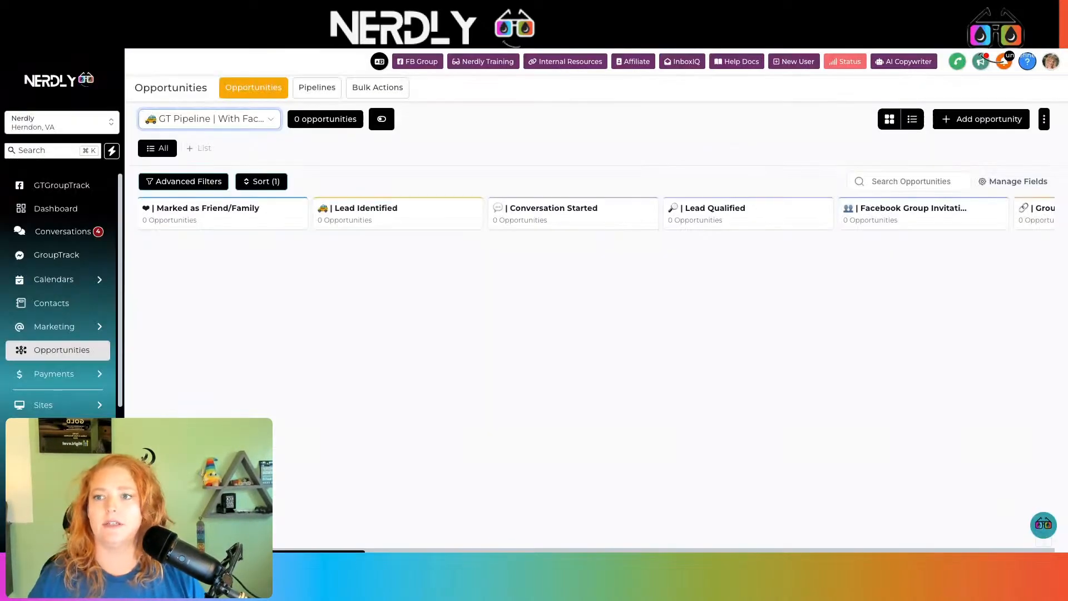
Switch to Nerdly, edit the "Facebook Group_Integration testing" pipeline under Opportunities, and add a blank stage after the last one
mouse_move(48, 368)
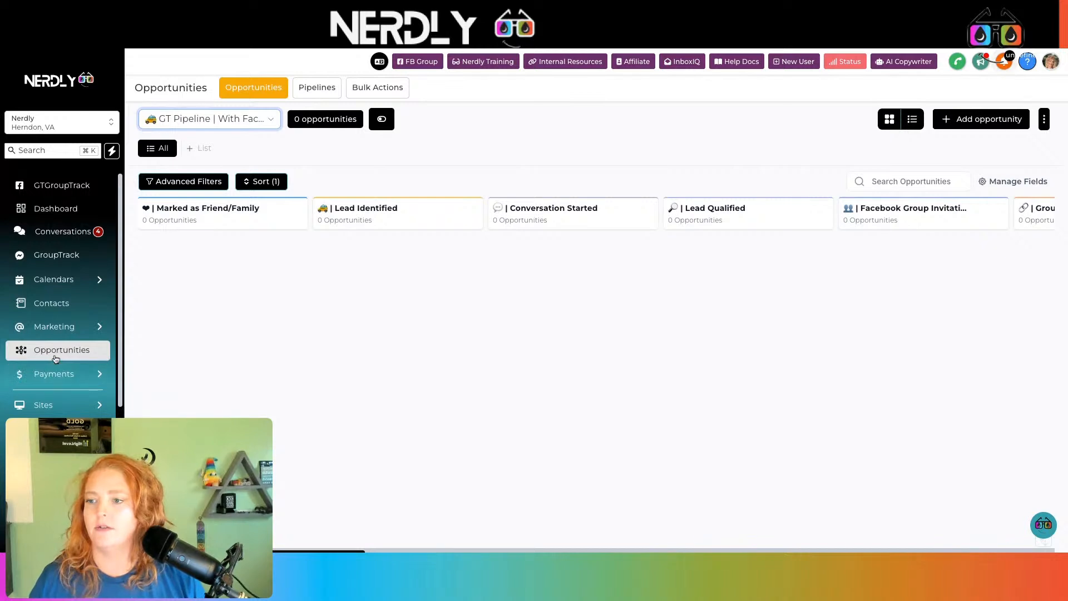
left_click(333, 88)
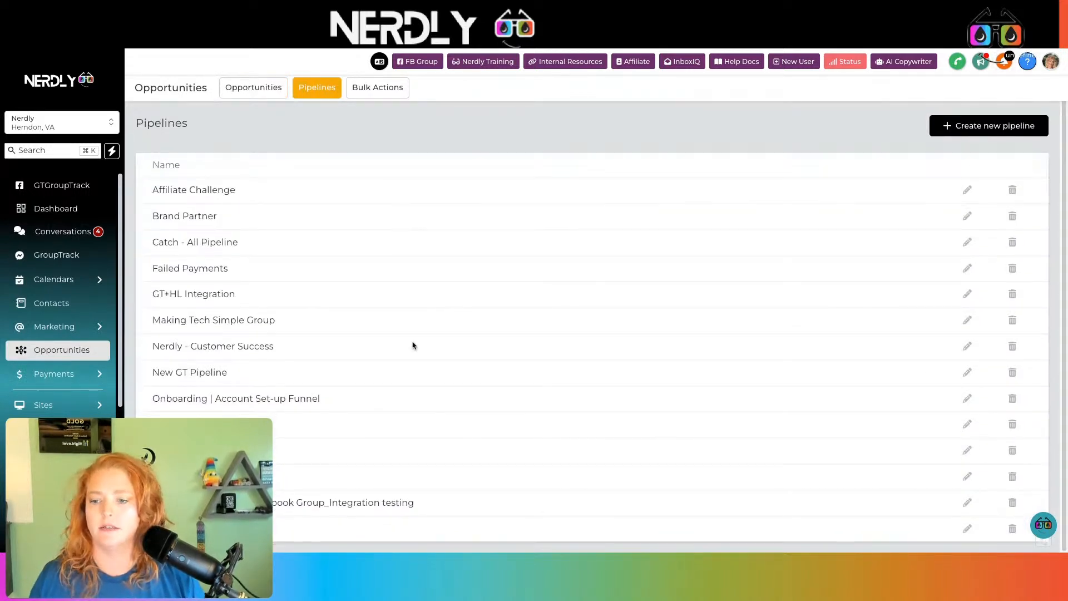
triple_click(306, 507)
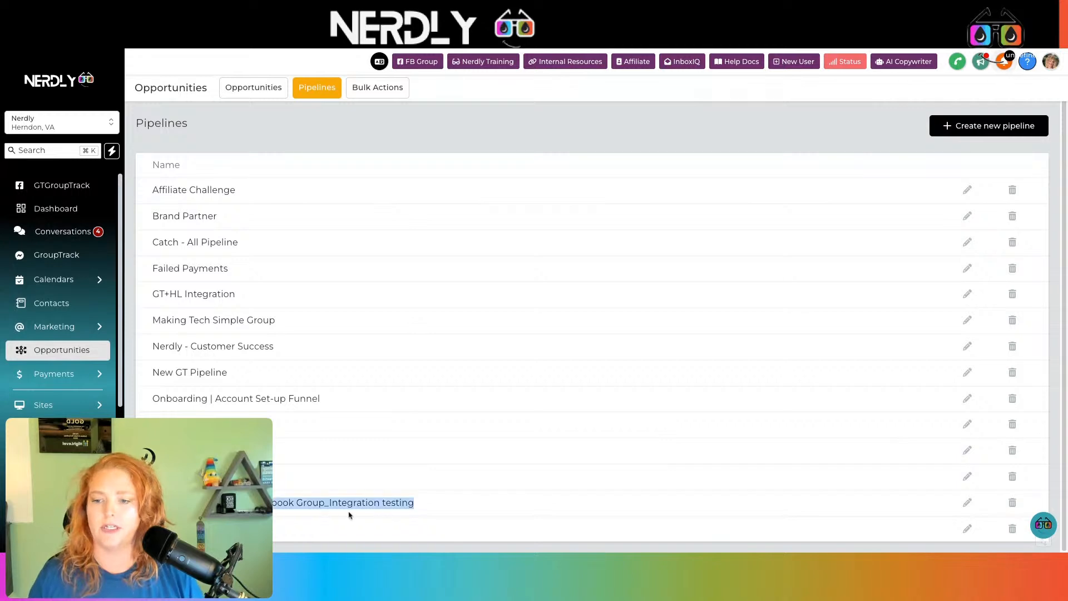
left_click(968, 503)
scroll(590, 400, "down", 7)
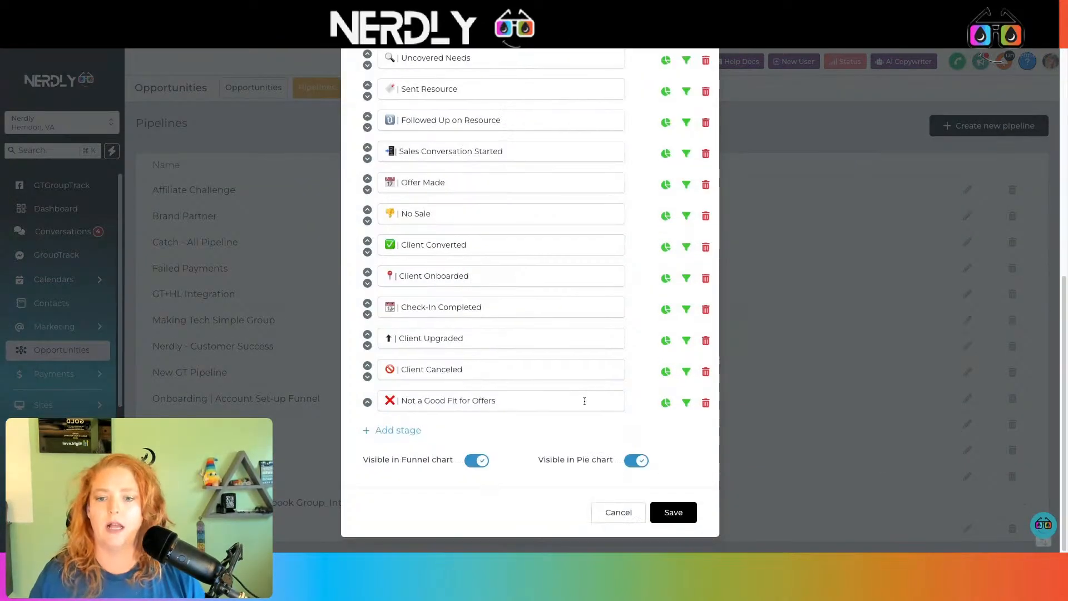
left_click(399, 433)
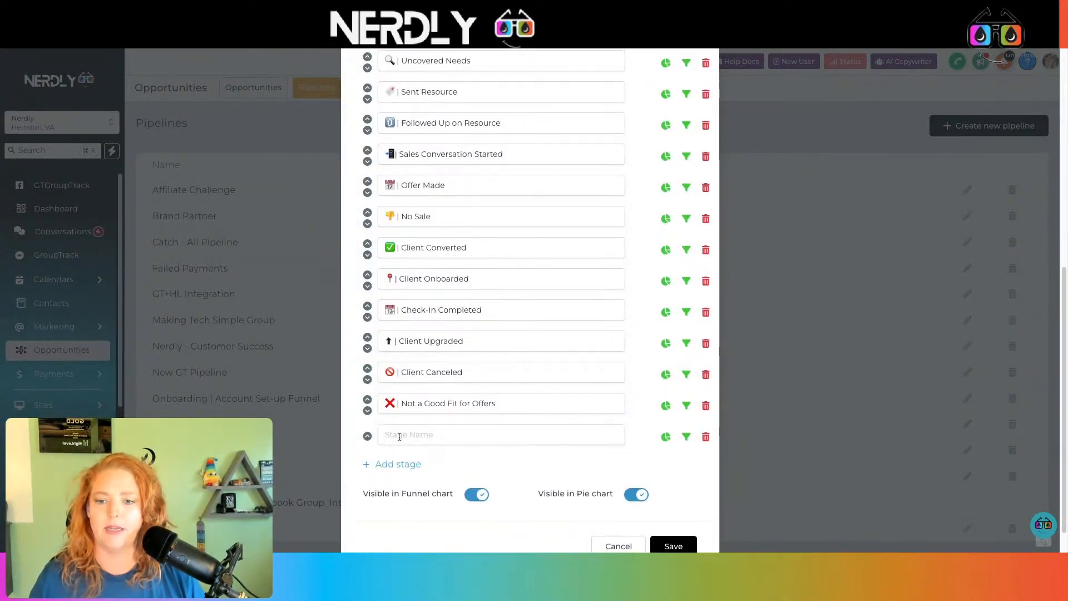
Move the blank stage up through the stage list until it sits above "Marked as Friend/Family"
left_click(367, 436)
left_click(369, 400)
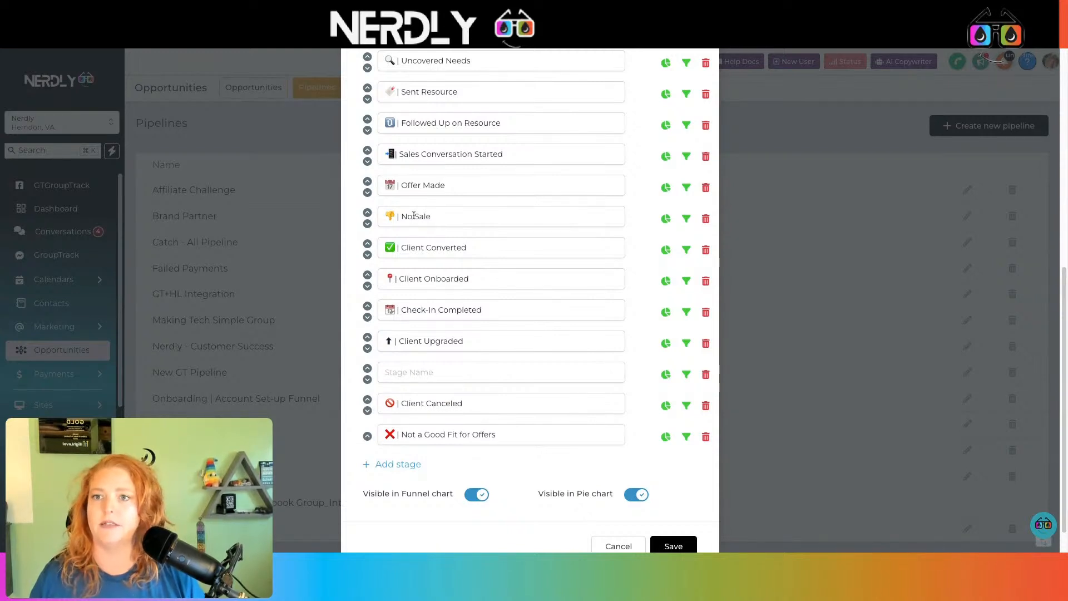
left_click(368, 368)
left_click(368, 337)
left_click(367, 306)
left_click(368, 275)
left_click(368, 244)
left_click(367, 212)
left_click(367, 181)
left_click(367, 150)
left_click(367, 119)
scroll(399, 142, "up", 3)
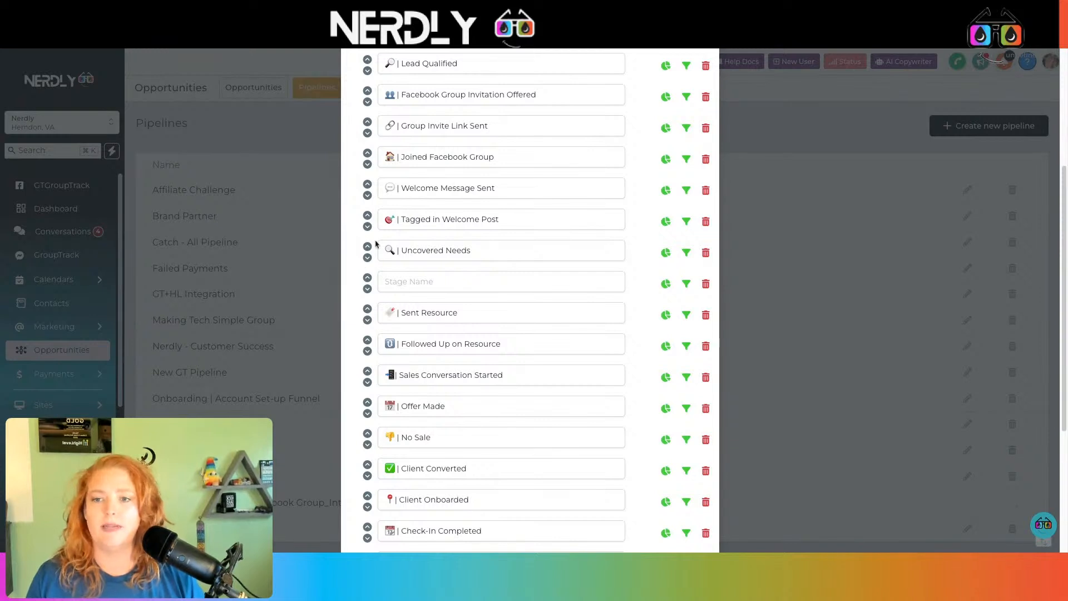
left_click(367, 278)
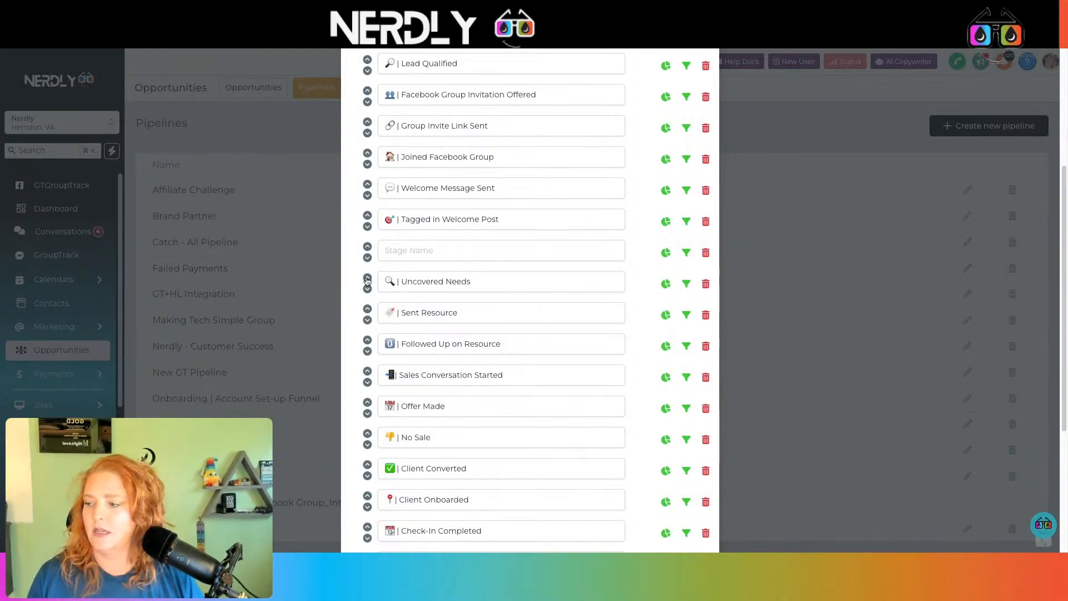
left_click(367, 247)
left_click(367, 216)
left_click(367, 184)
left_click(367, 154)
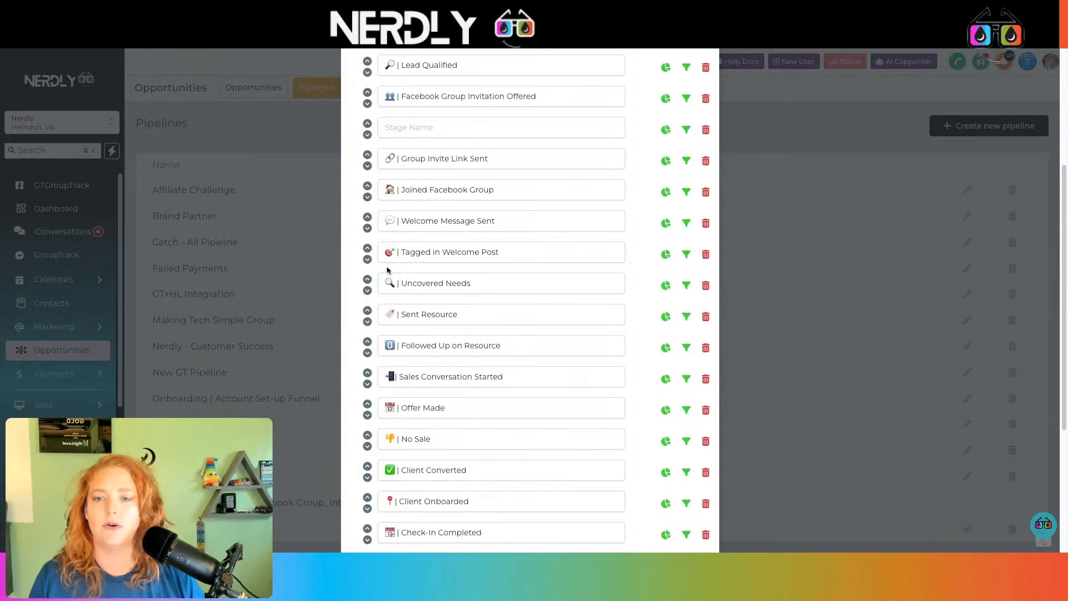
scroll(388, 270, "up", 2)
left_click(367, 245)
left_click(367, 213)
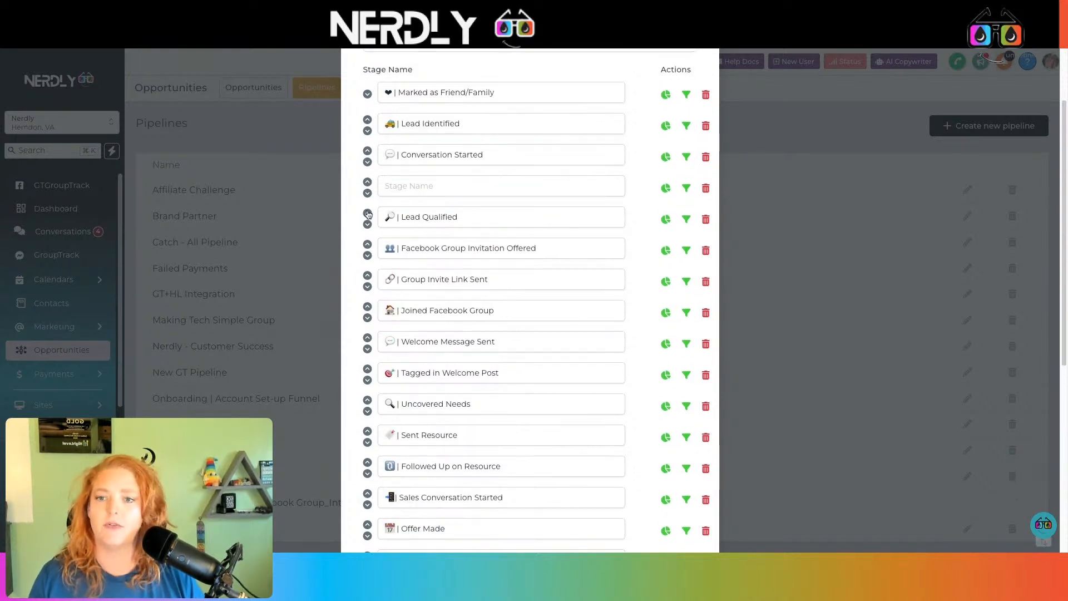
left_click(367, 183)
left_click(367, 151)
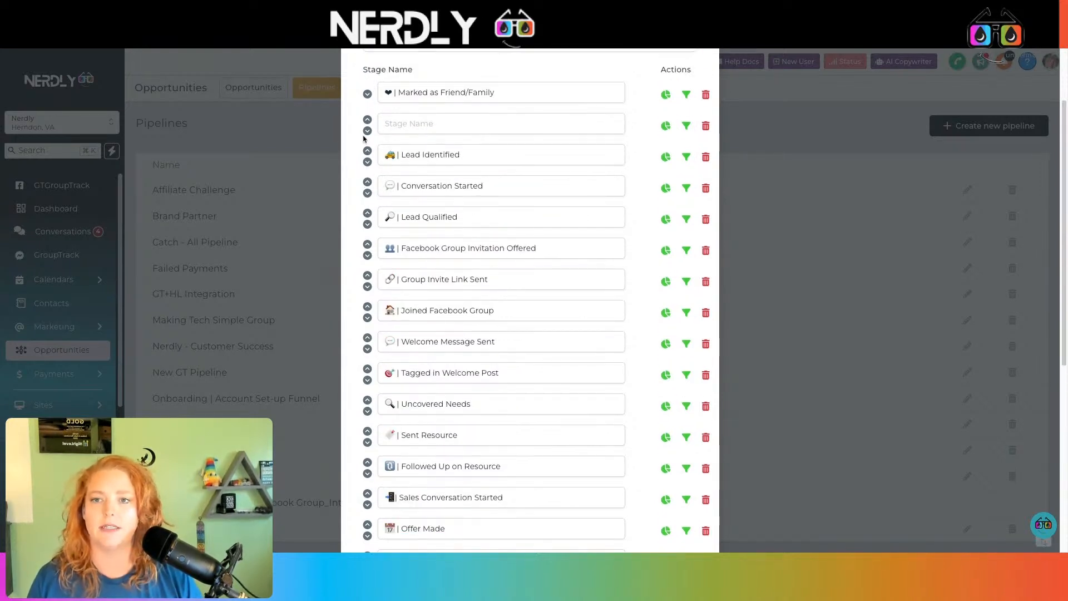
left_click(367, 119)
Name the blank first stage with an emoji followed by "| Clean Up / Bulk Added", and save the pipeline
left_click(429, 93)
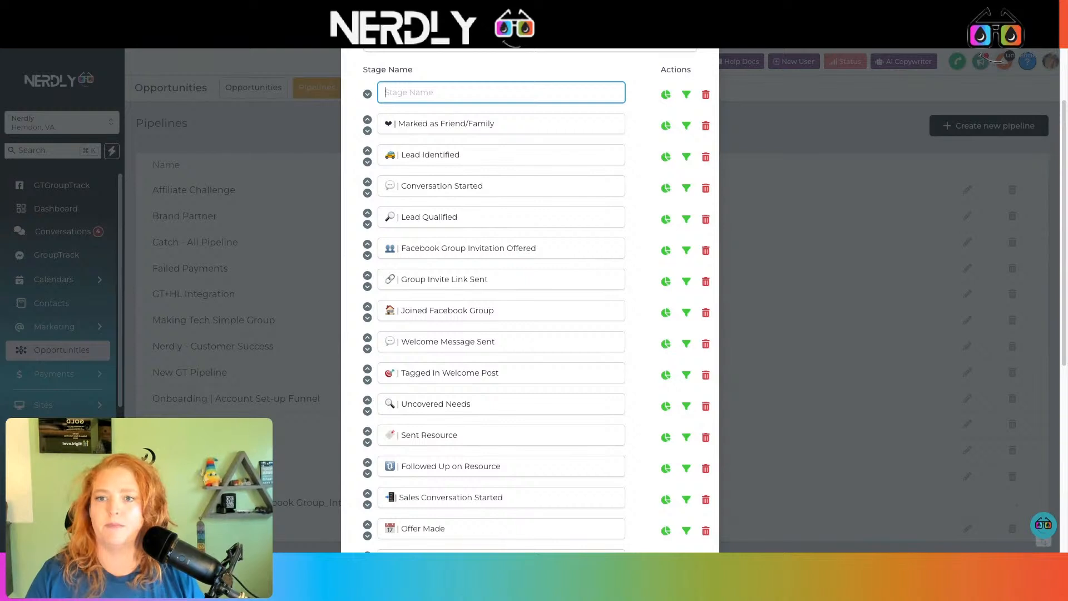
key("ctrl+v")
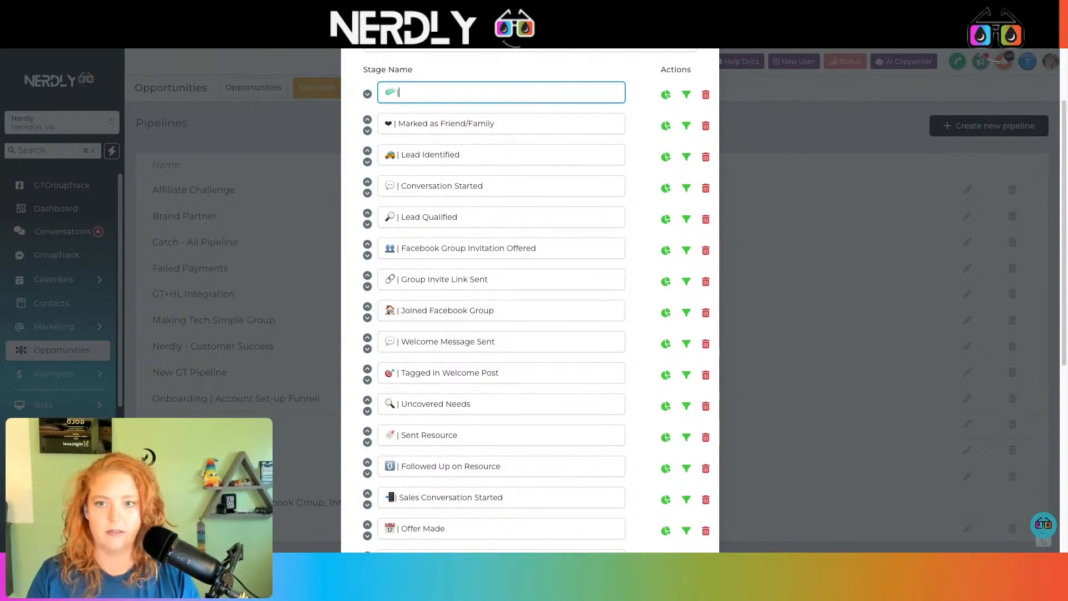
type("| Clea")
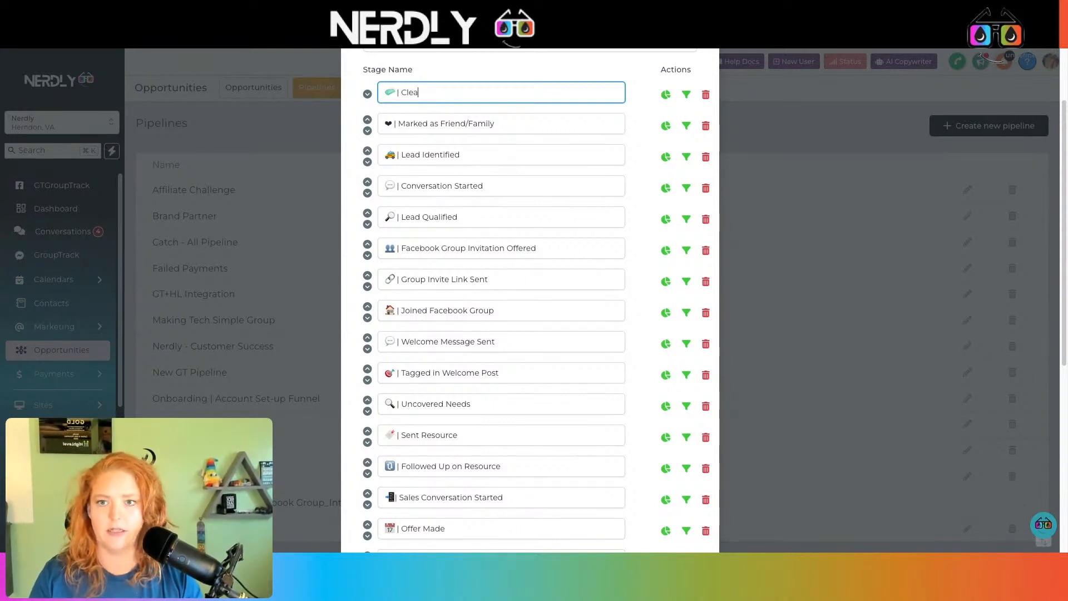
type("n Up ")
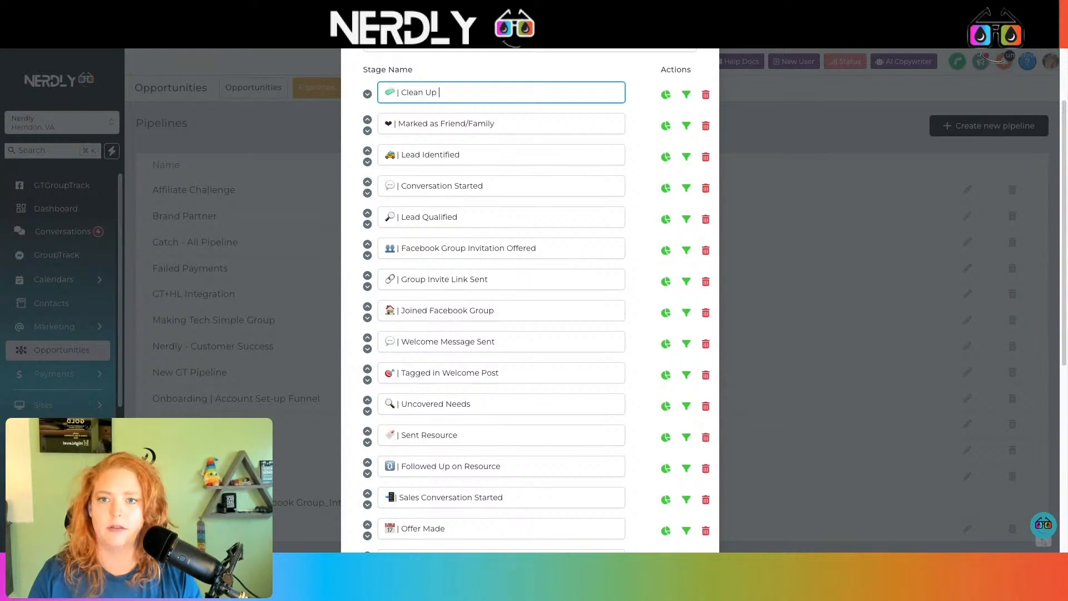
type("/ Bulk ")
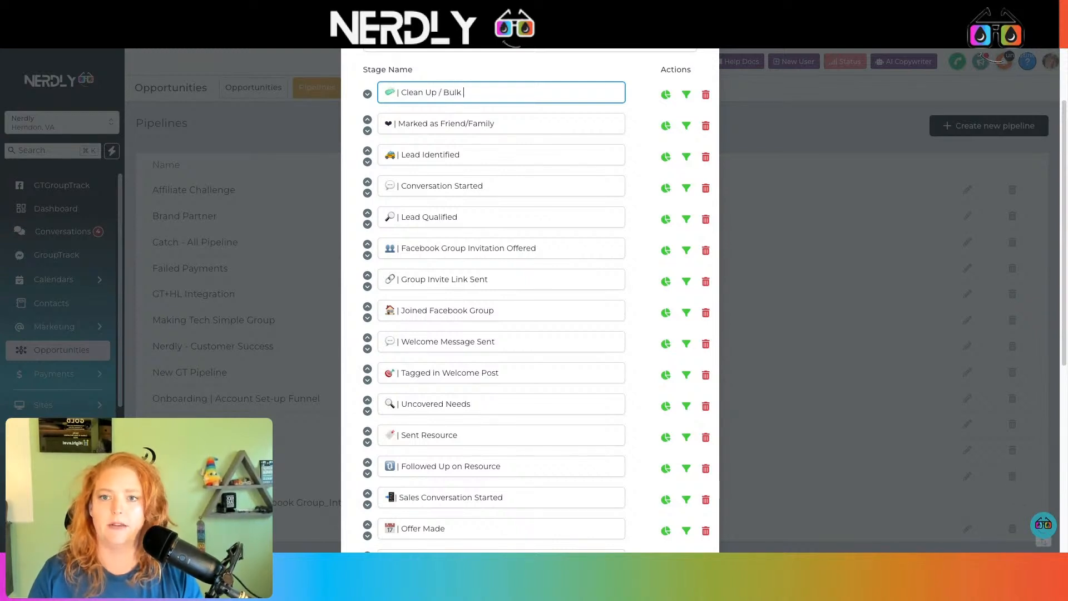
type("Add to Pipe")
key("BackSpace")
key("BackSpace")
key("BackSpace")
key("BackSpace")
key("BackSpace")
key("BackSpace")
key("BackSpace")
key("BackSpace")
type("ed")
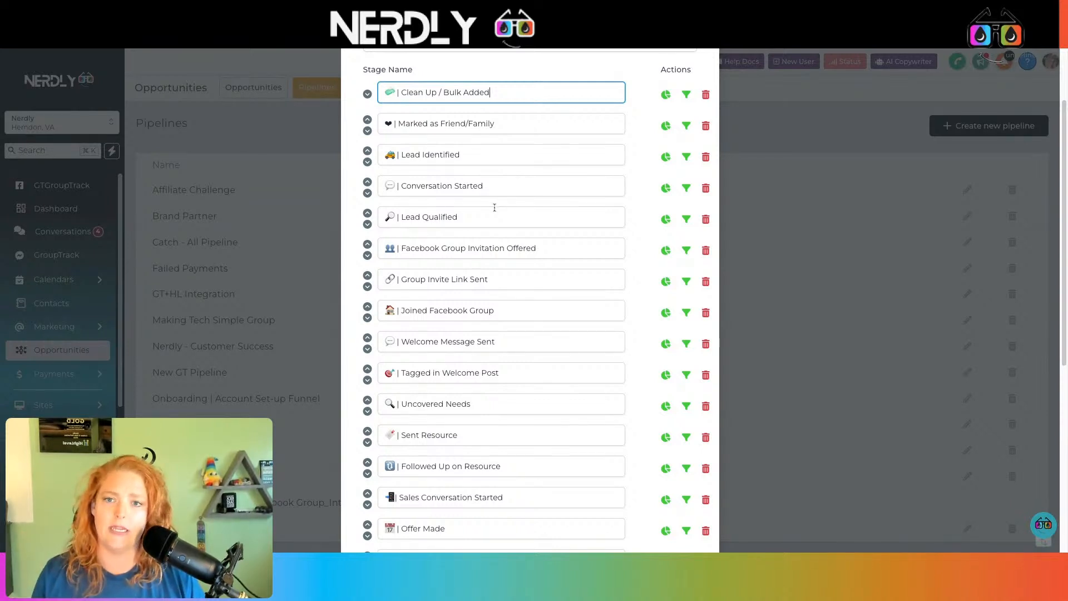
scroll(497, 206, "down", 6)
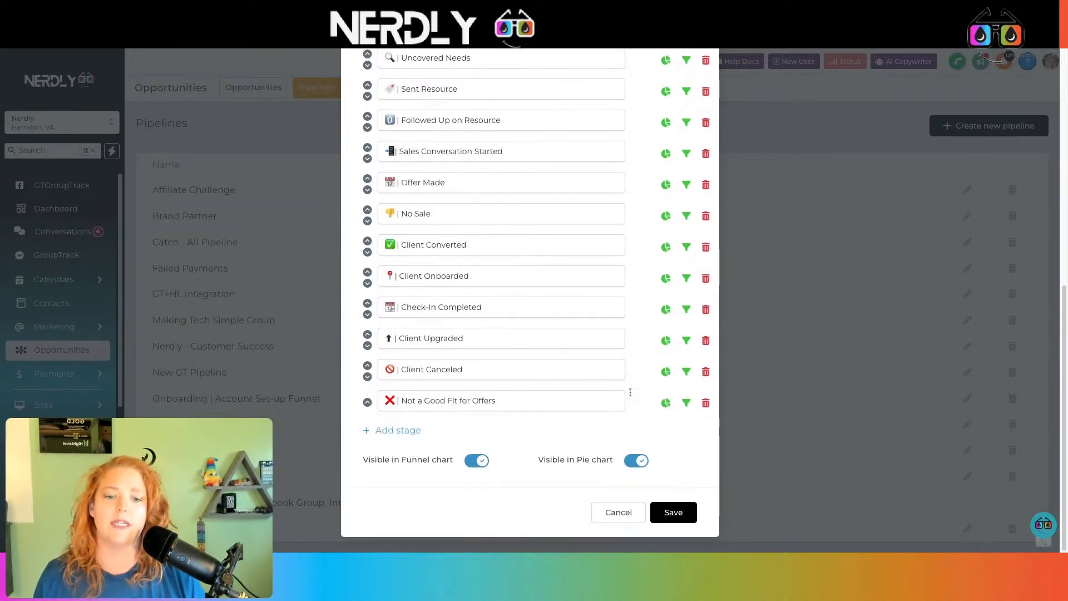
left_click(671, 513)
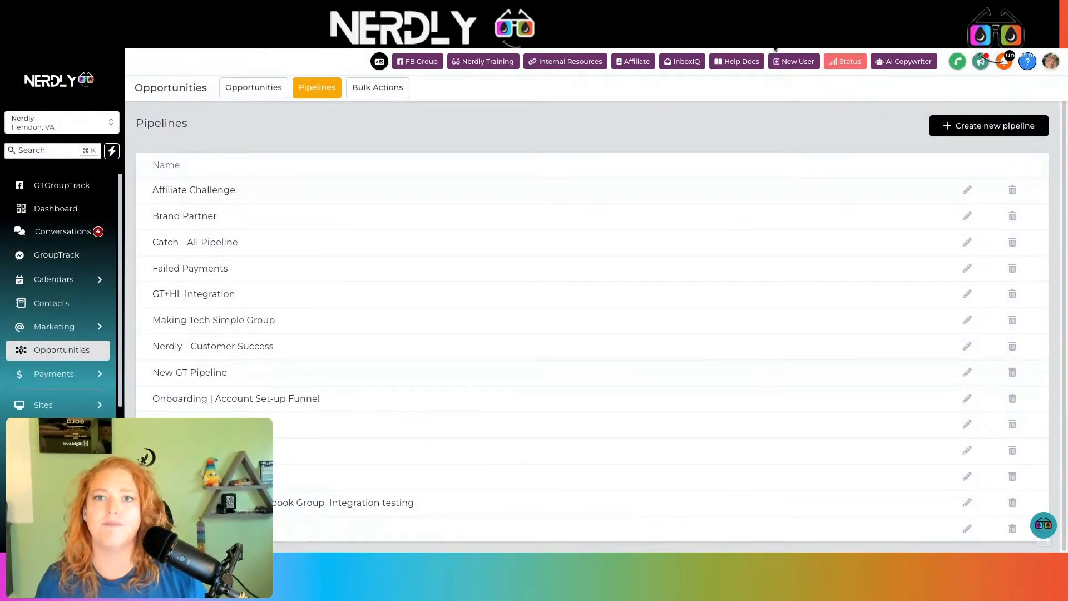
Switch to GroupTrack, select "GT Pipeline | With Facebook Group_Testing Integration" in the pipeline setup, and show its stages
left_click(268, 13)
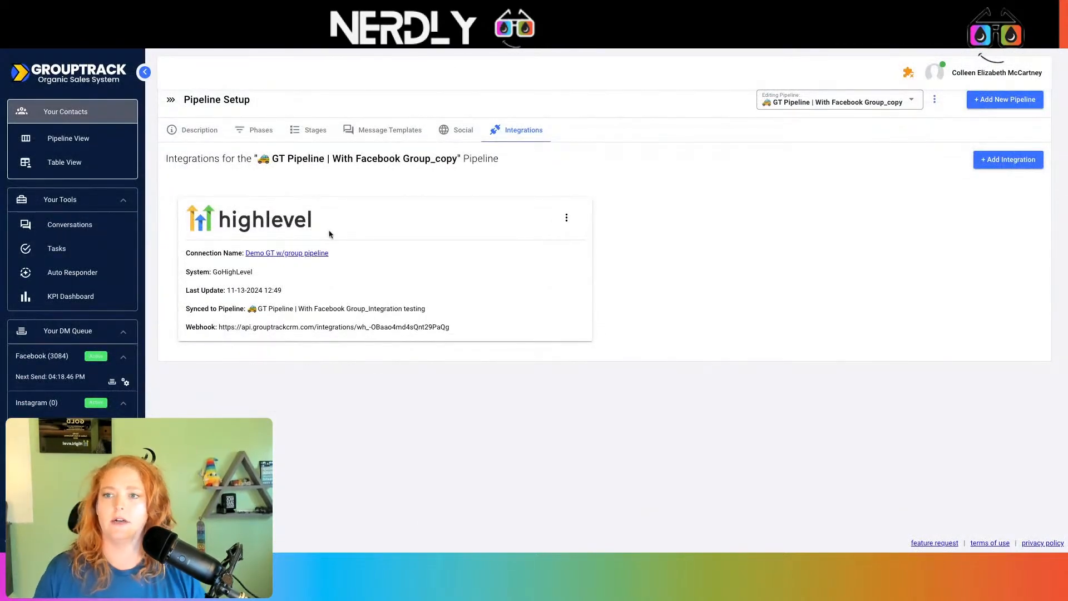
left_click(888, 104)
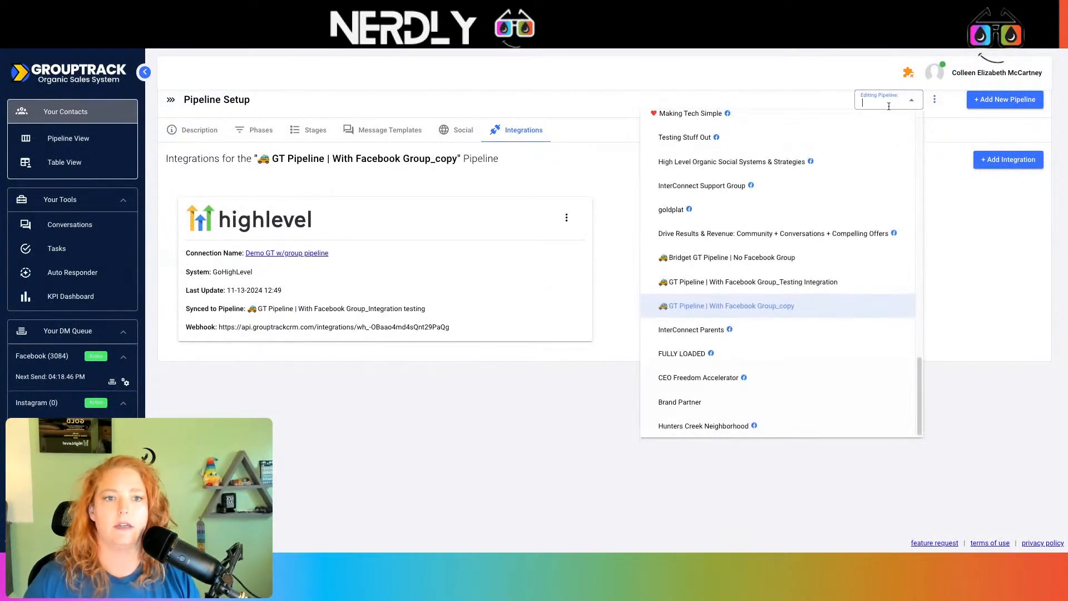
left_click(780, 283)
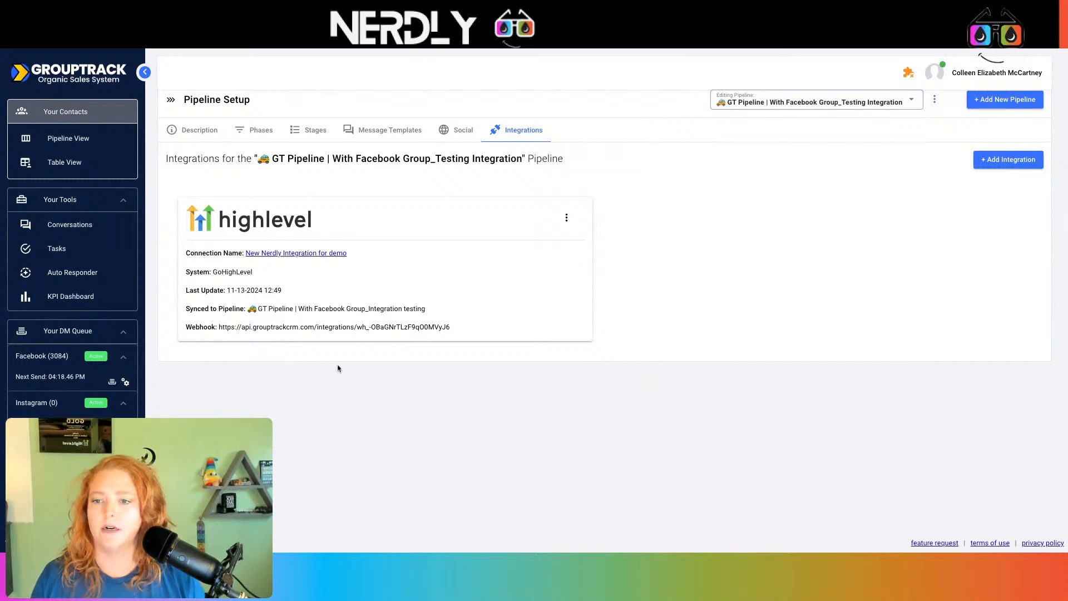
left_click(308, 131)
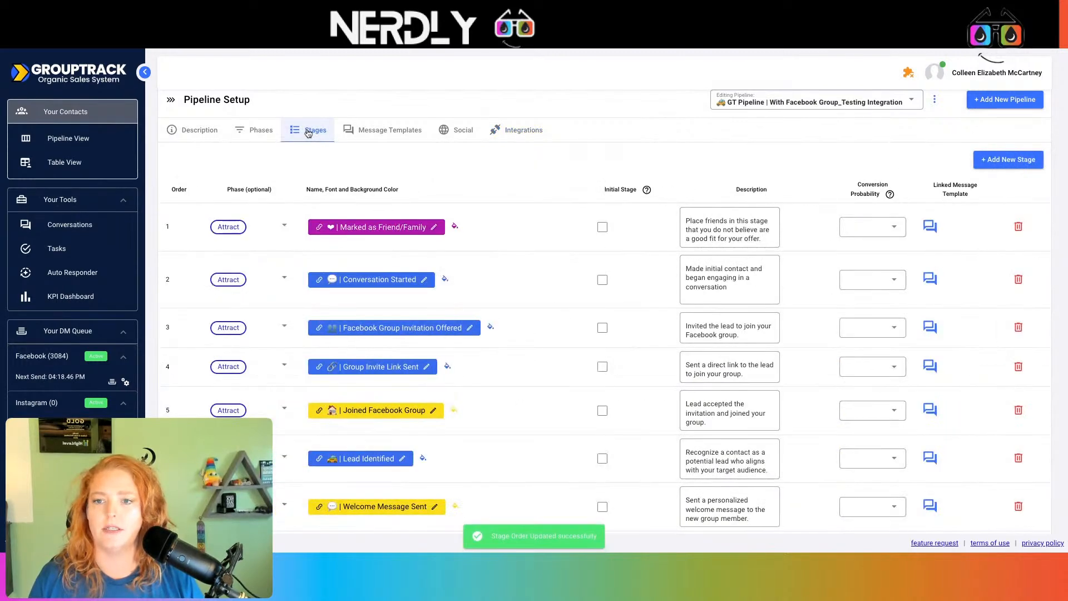
Open the Testing Integration pipeline's highlevel integration for editing, verify its connection, and examine how the GoHighLevel and GroupTrack stages match
left_click(498, 131)
left_click(566, 219)
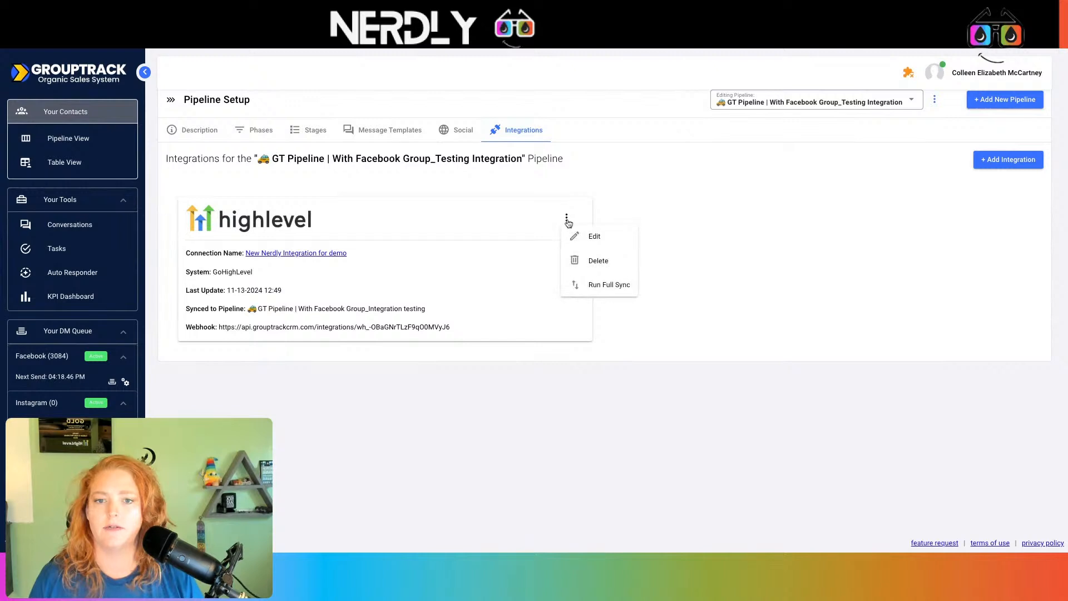
left_click(593, 240)
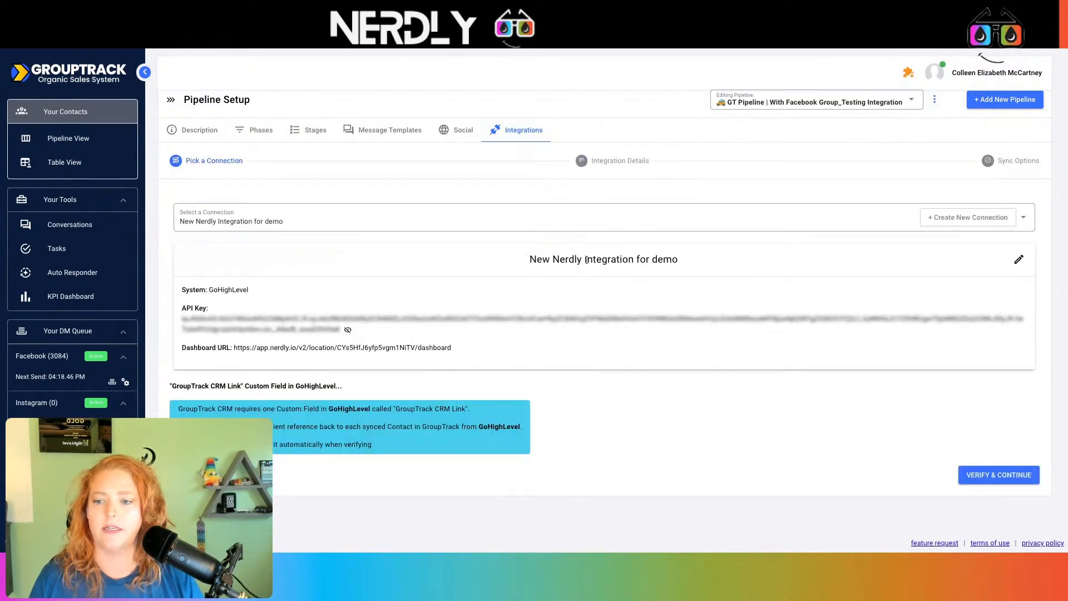
left_click(977, 474)
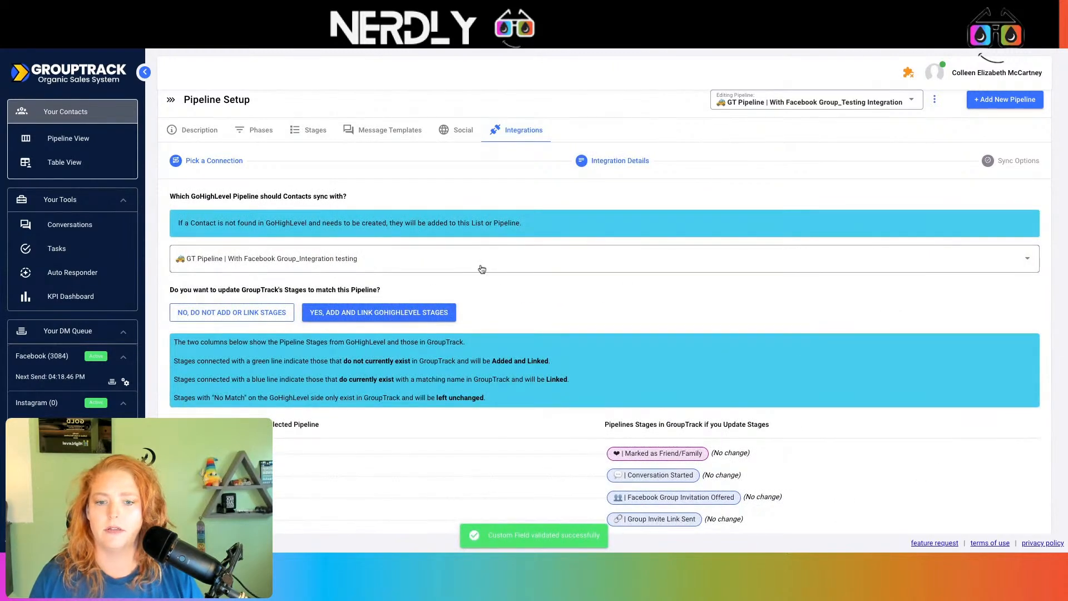
scroll(482, 269, "down", 5)
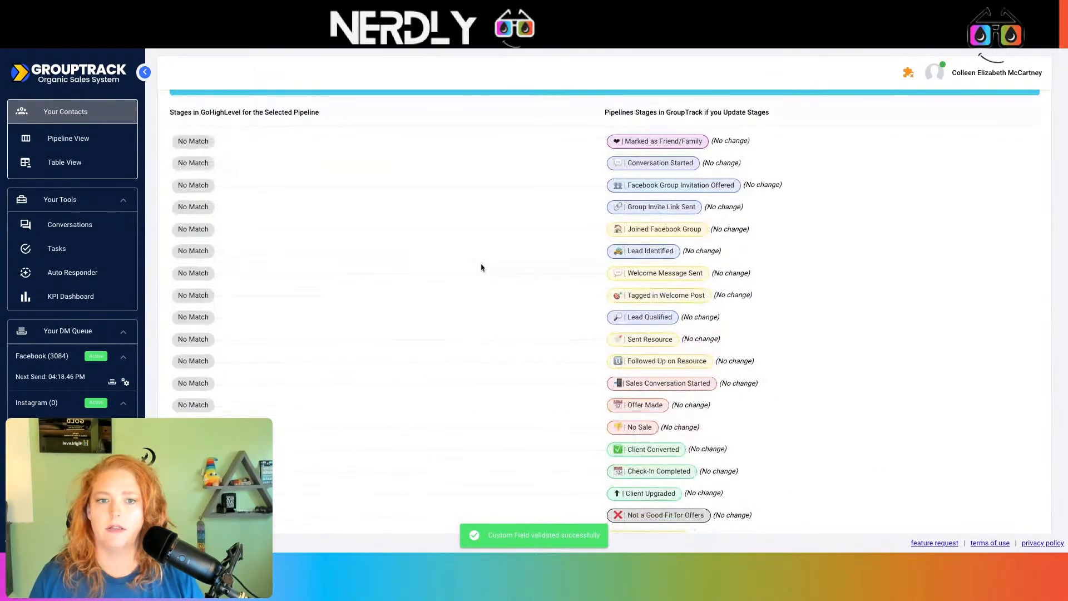
scroll(490, 284, "down", 3)
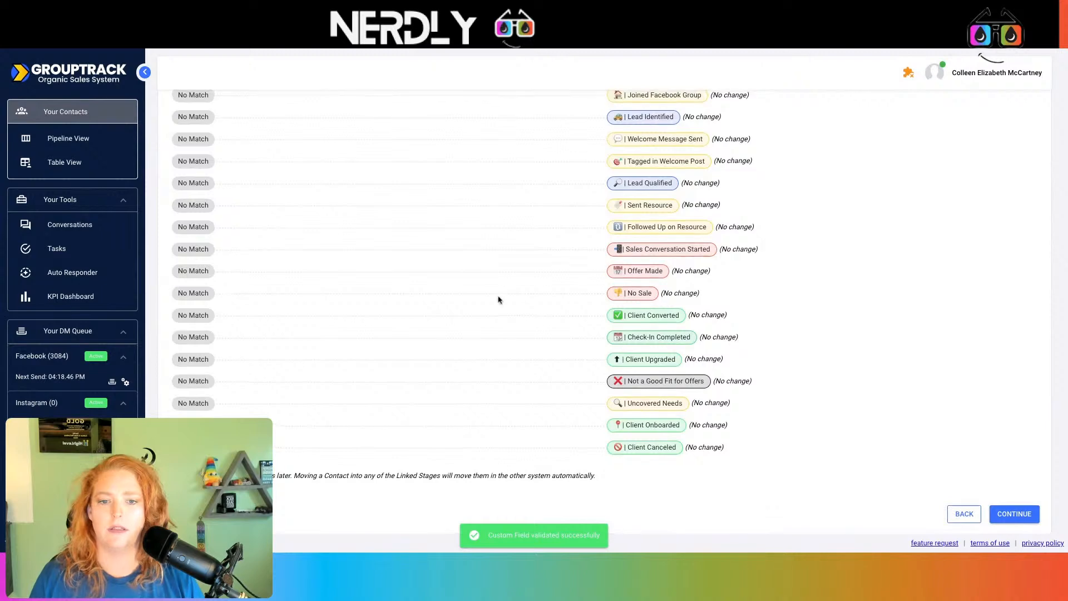
scroll(565, 323, "up", 3)
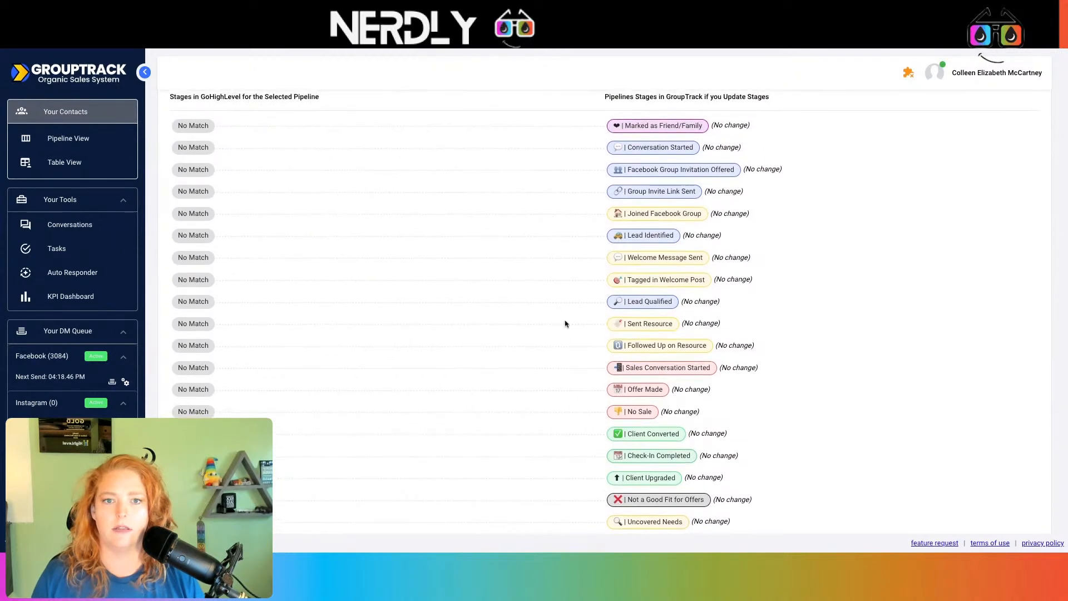
scroll(565, 323, "down", 3)
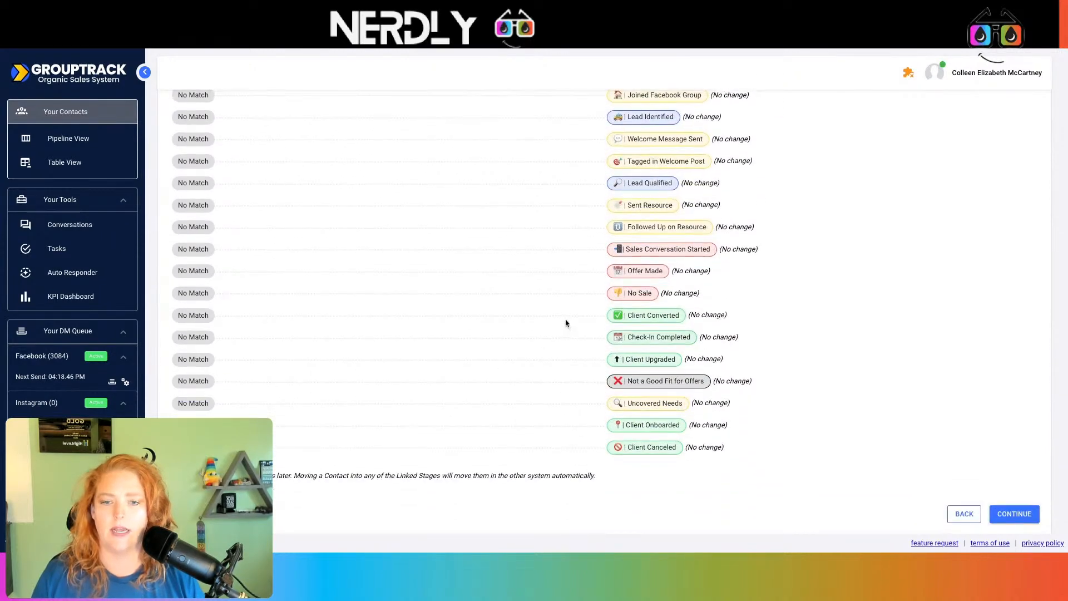
Reopen the Testing Integration pipeline's highlevel integration for editing and verify its "New Nerdly Integration for demo" connection
scroll(565, 323, "up", 10)
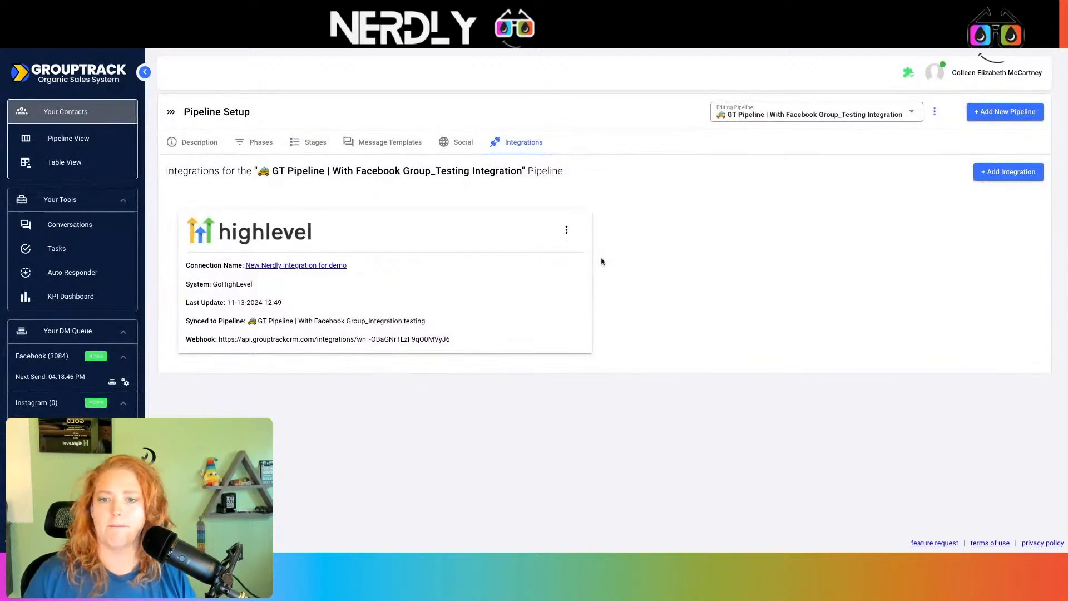
left_click(566, 231)
left_click(589, 251)
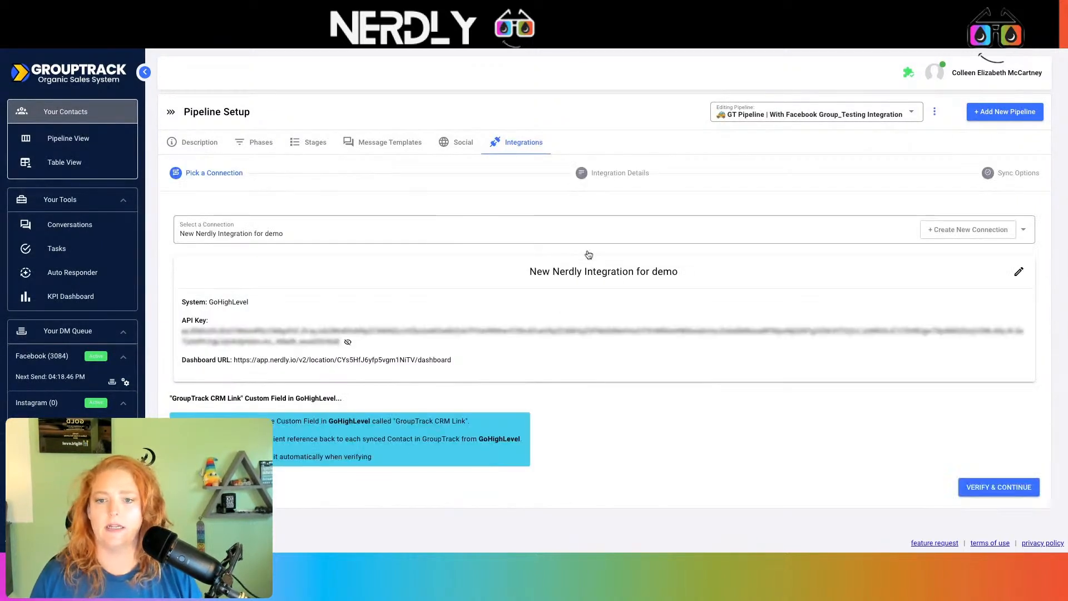
scroll(603, 267, "down", 1)
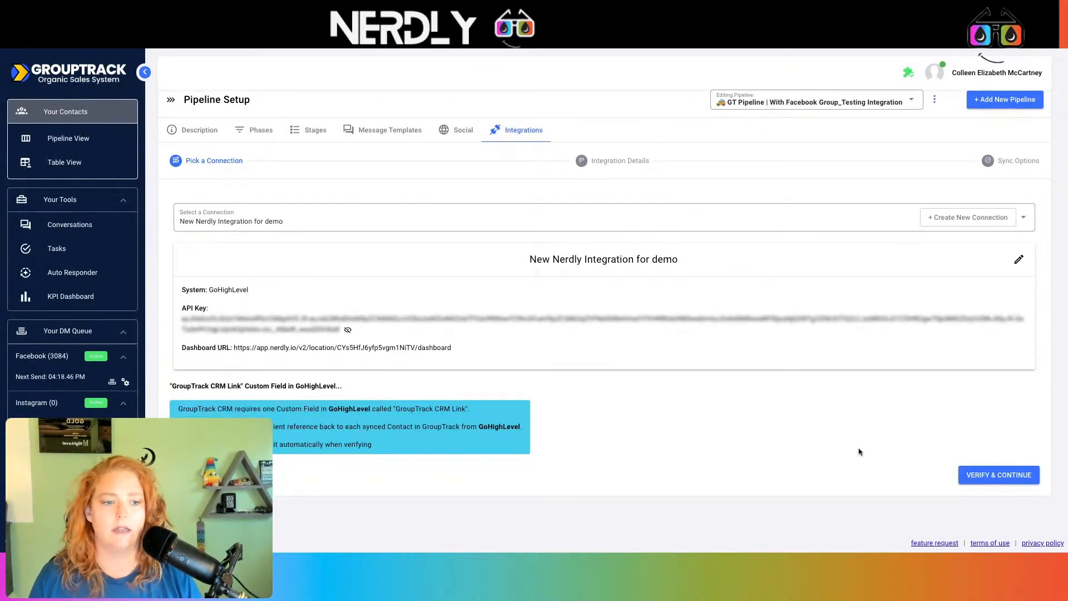
left_click(997, 475)
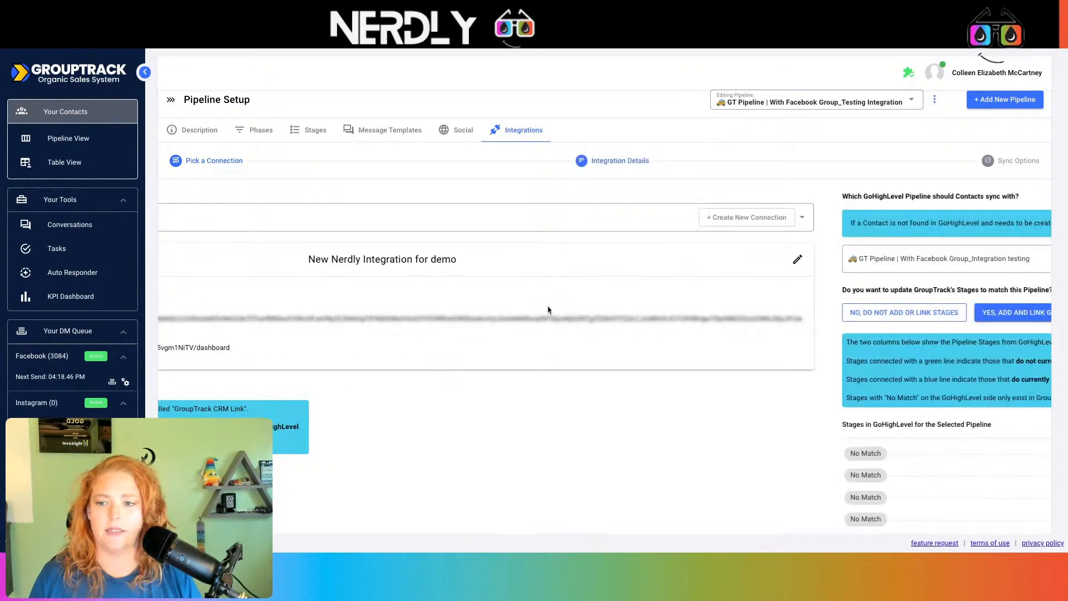
scroll(560, 298, "down", 1)
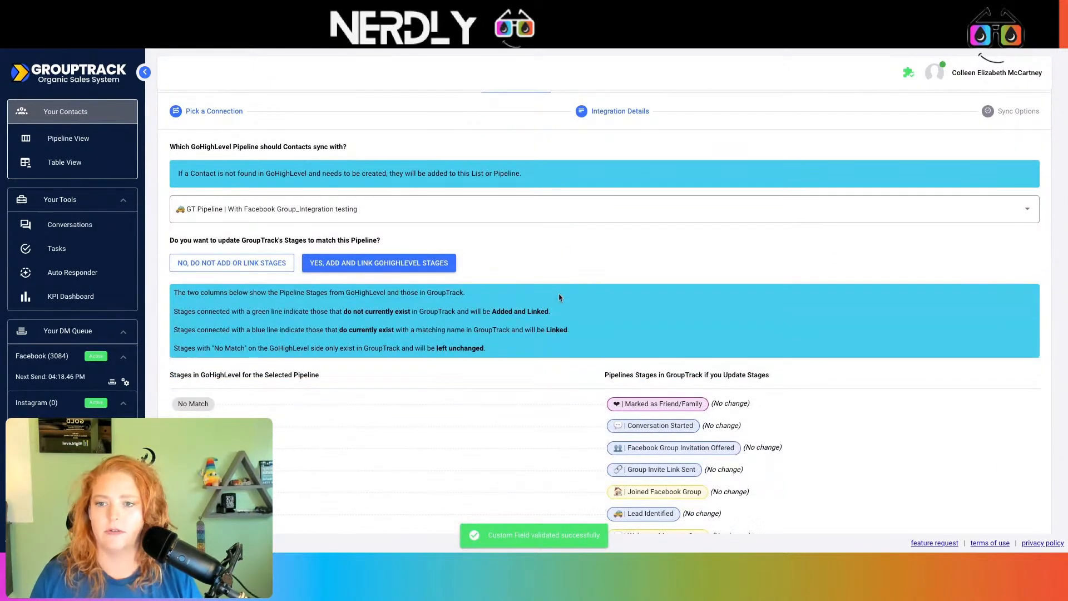
Reselect "GT Pipeline | With Facebook Group_Integration testing" as the GoHighLevel pipeline to sync with, and review the stage matches
left_click(501, 204)
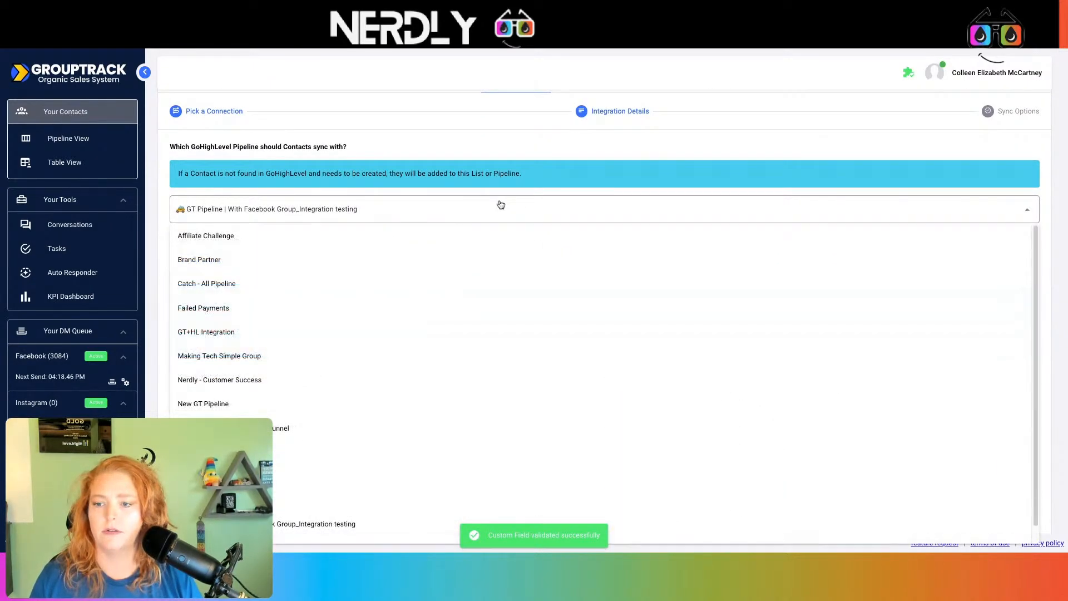
left_click(417, 454)
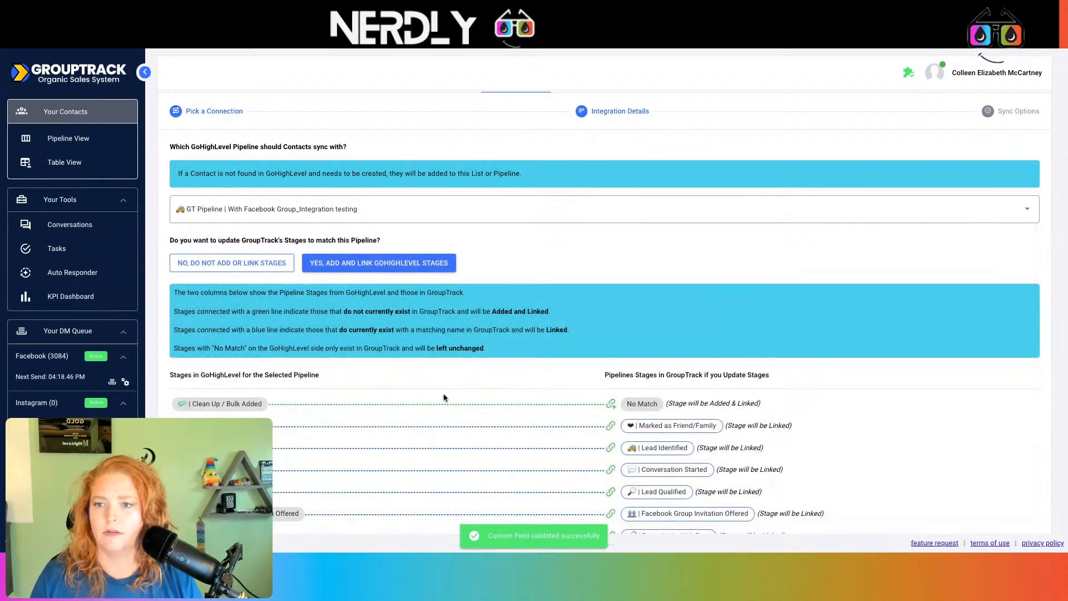
scroll(506, 283, "down", 6)
scroll(506, 283, "up", 4)
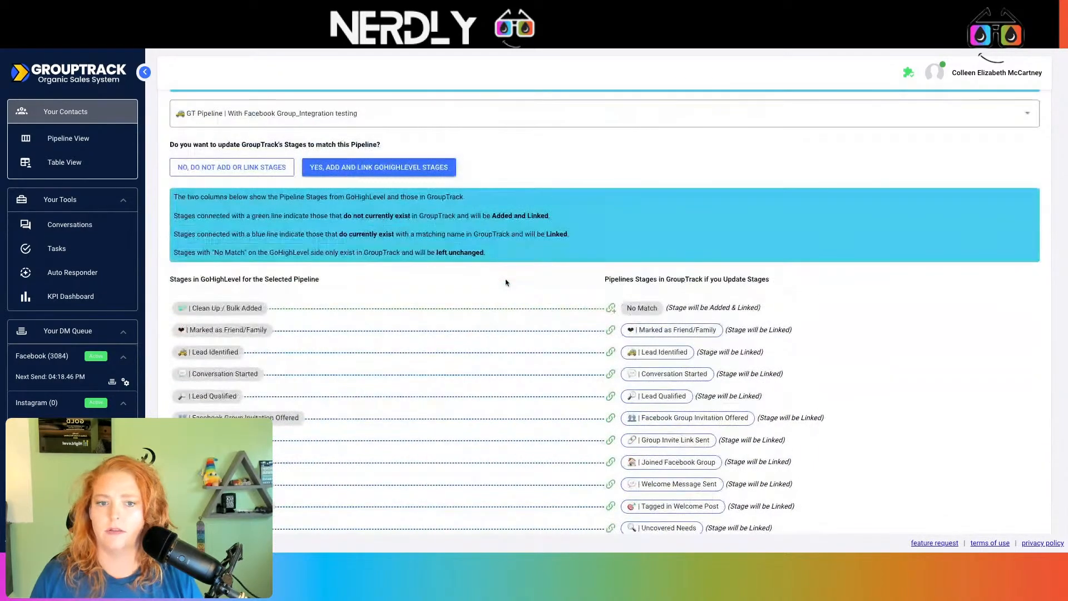
Choose to add and link the GoHighLevel stages, including "Clean Up / Bulk Added", and finish the integration with its existing sync options
triple_click(263, 309)
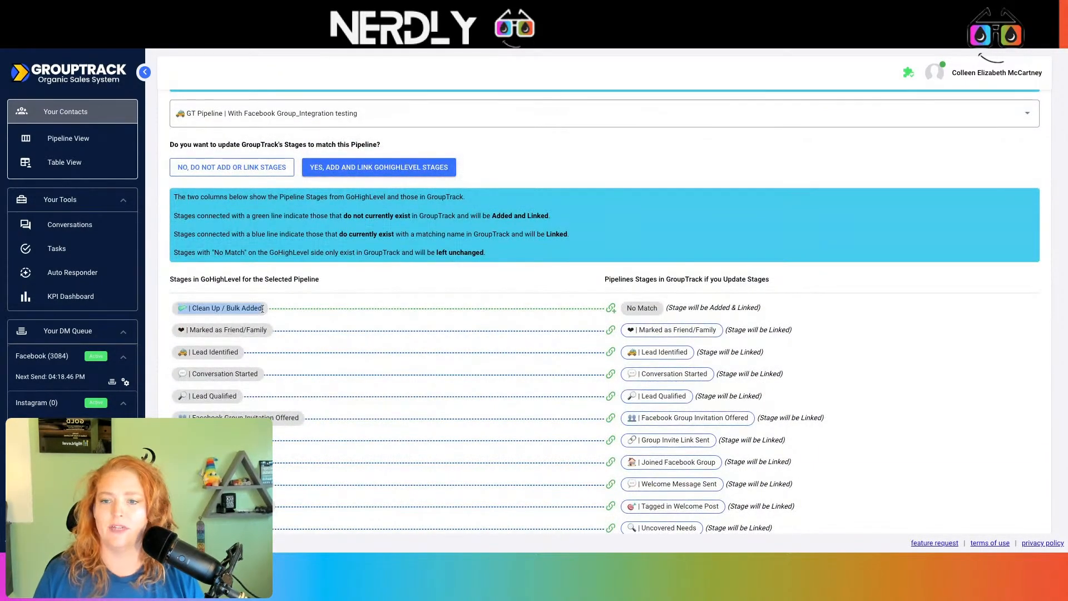
left_click(382, 170)
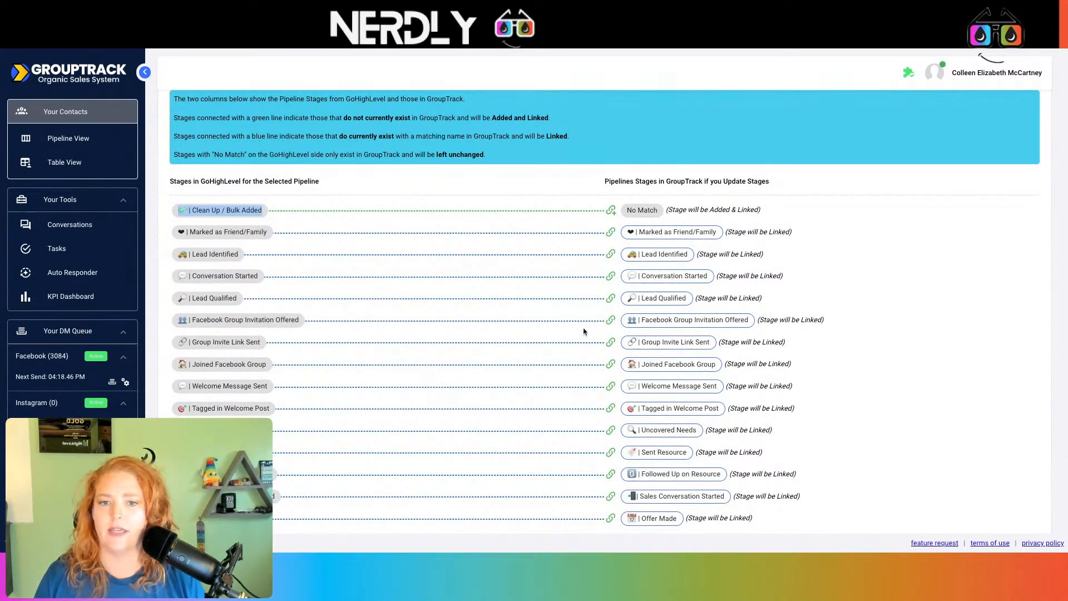
scroll(760, 490, "down", 4)
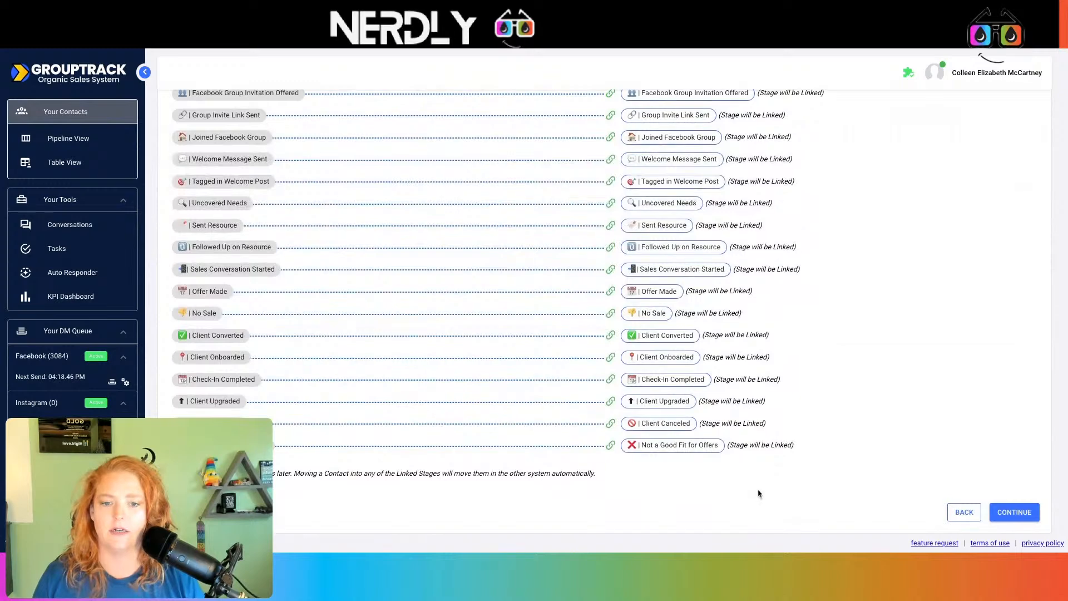
left_click(1002, 514)
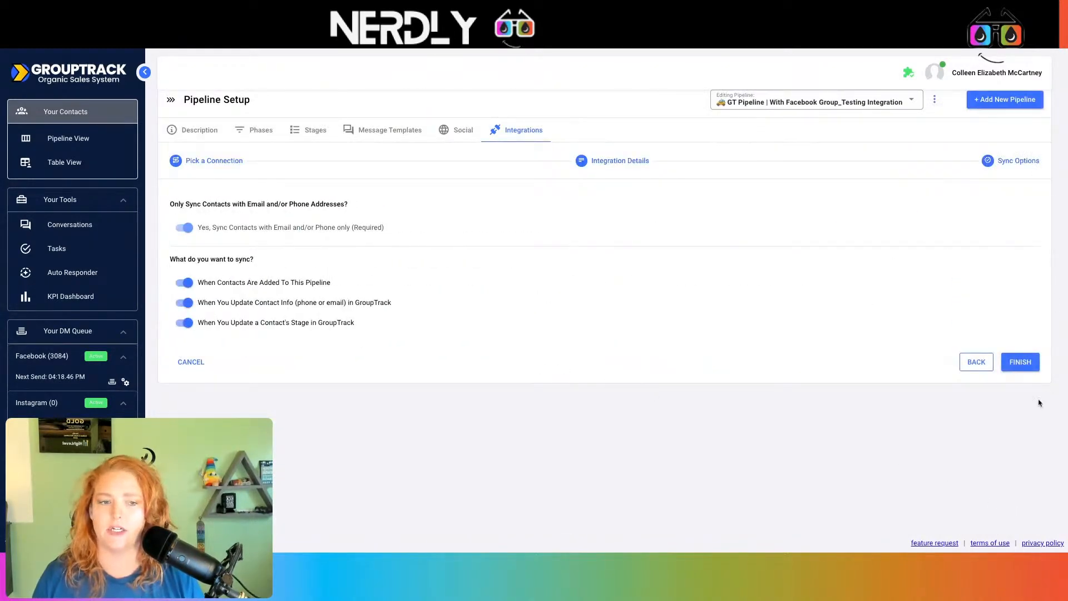
left_click(1022, 364)
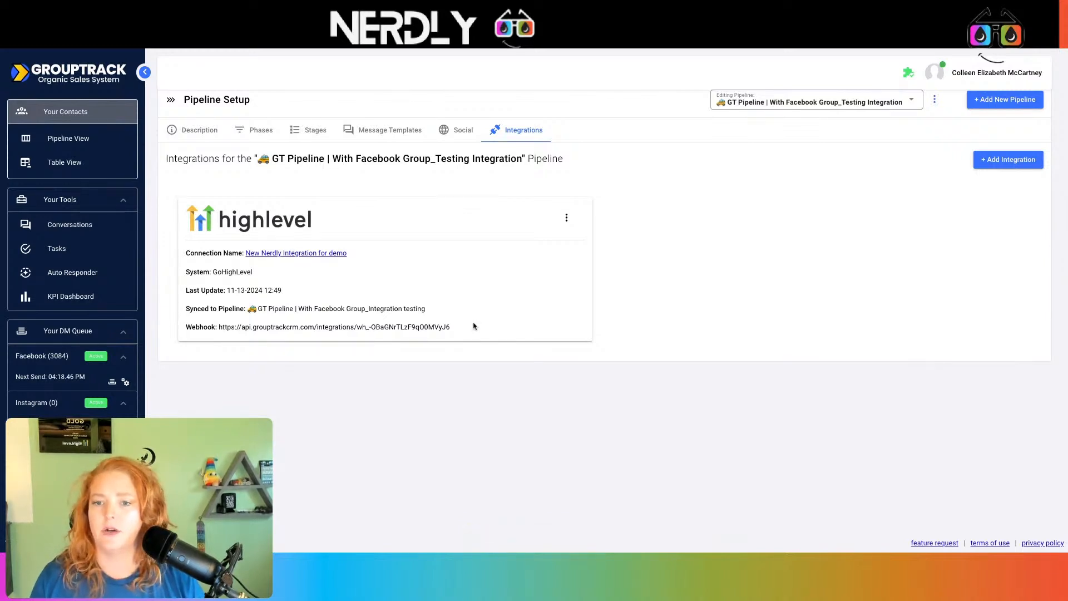
Highlight the webhook URL of the highlevel integration
triple_click(281, 332)
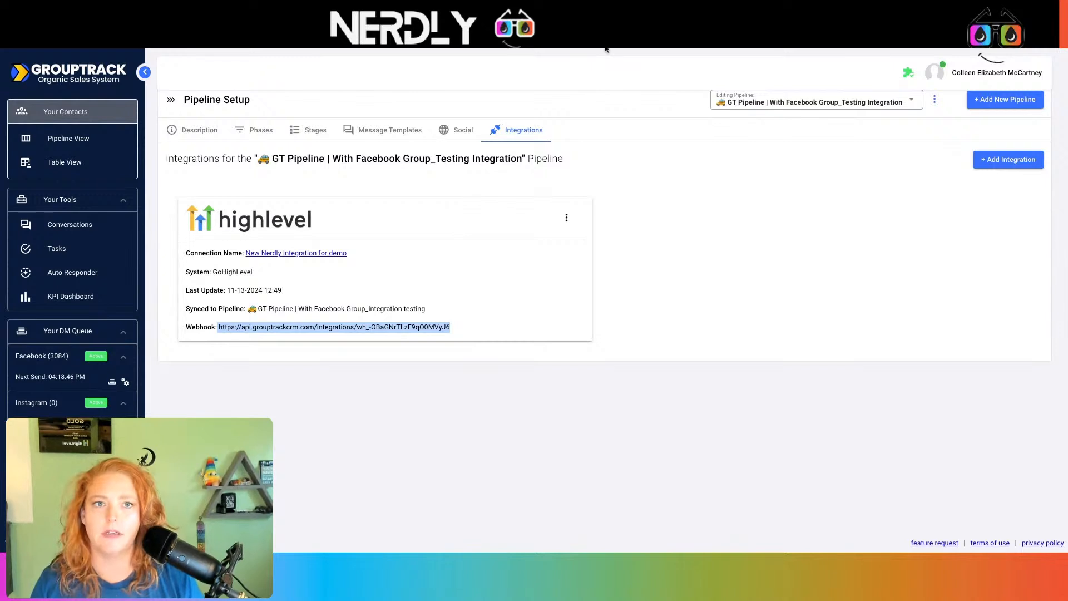
left_click(606, 28)
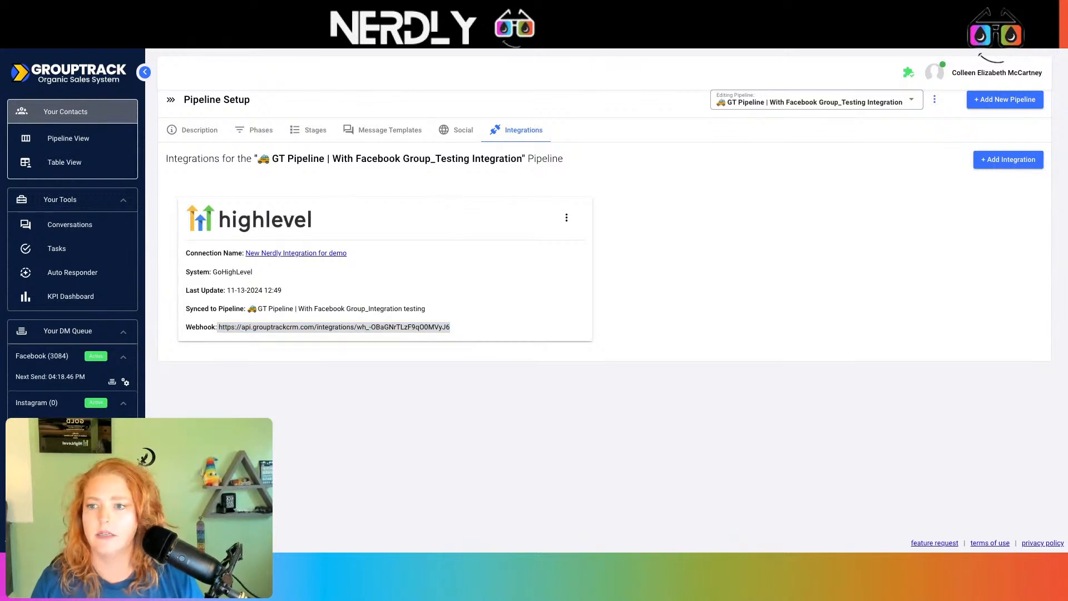
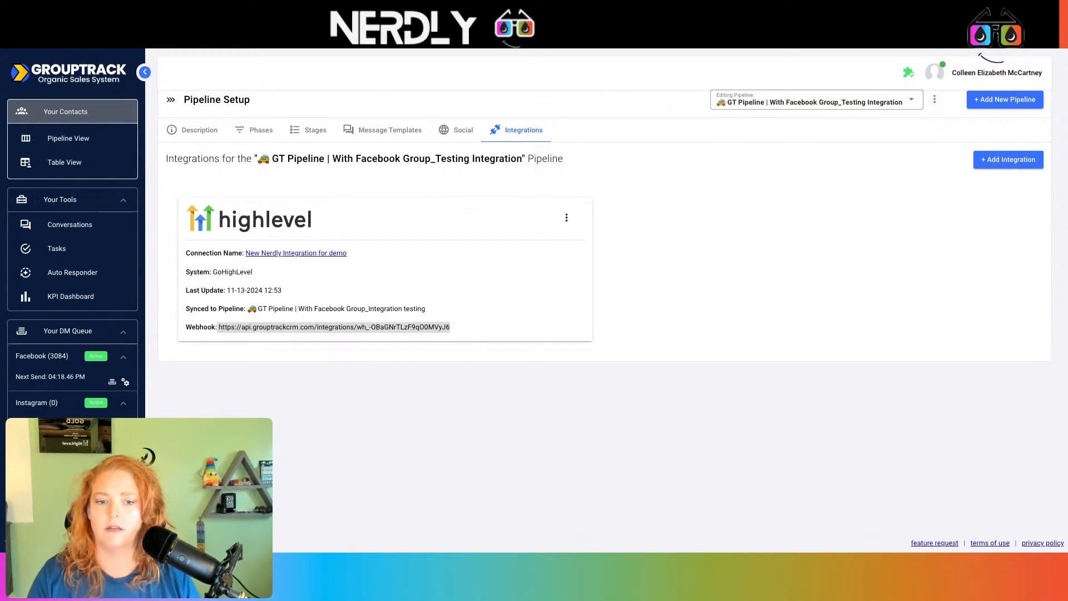
Switch to Nerdly, examine the details and tags of the opportunity in the "Clean Up / Bulk Added" stage, and close it without saving
key("ctrl+Tab")
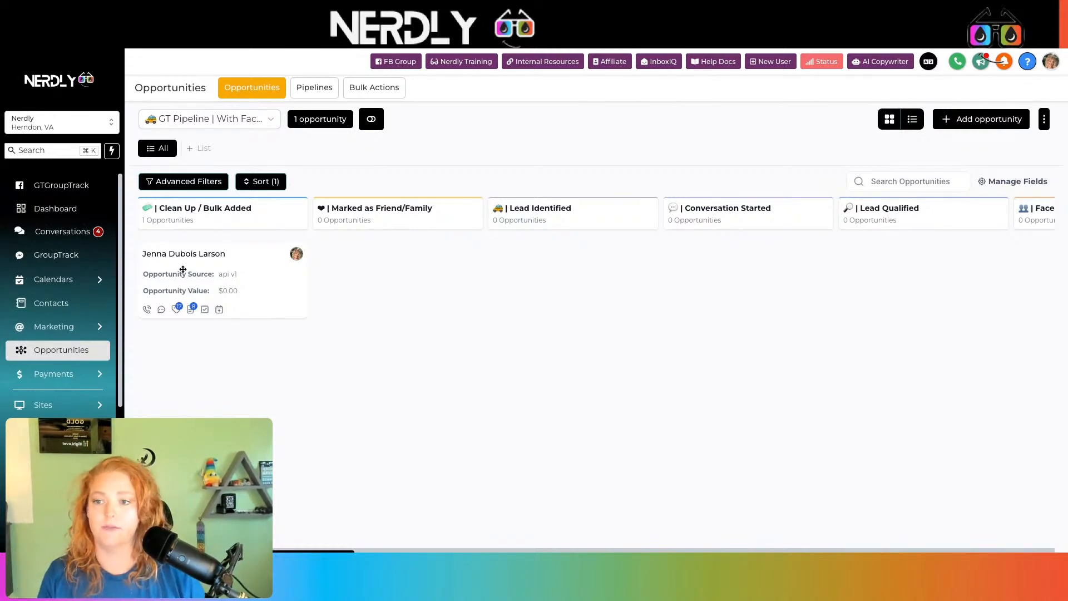
left_click(235, 266)
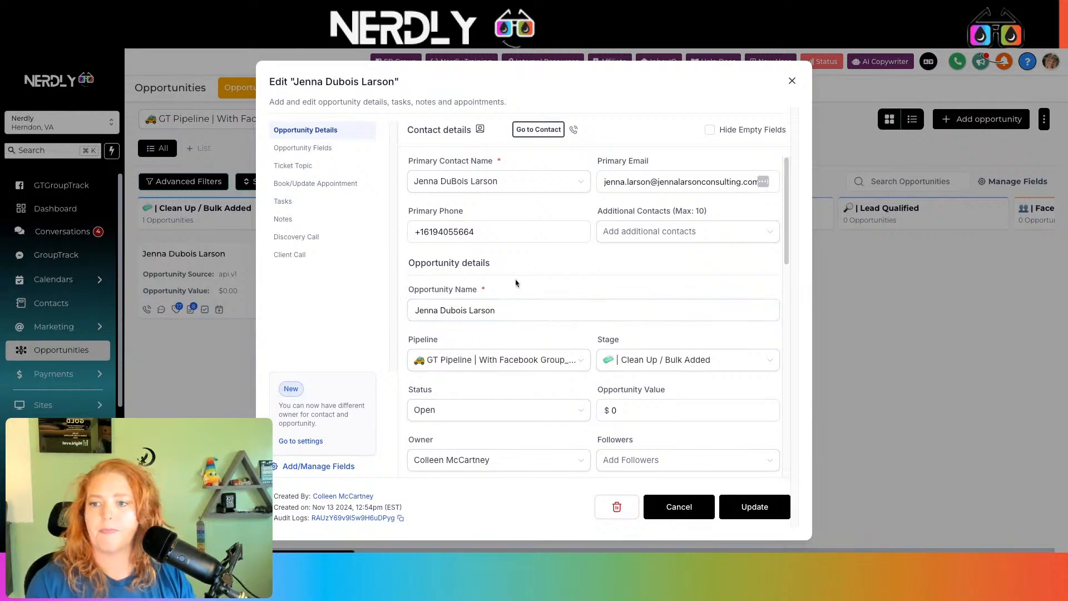
scroll(518, 259, "down", 5)
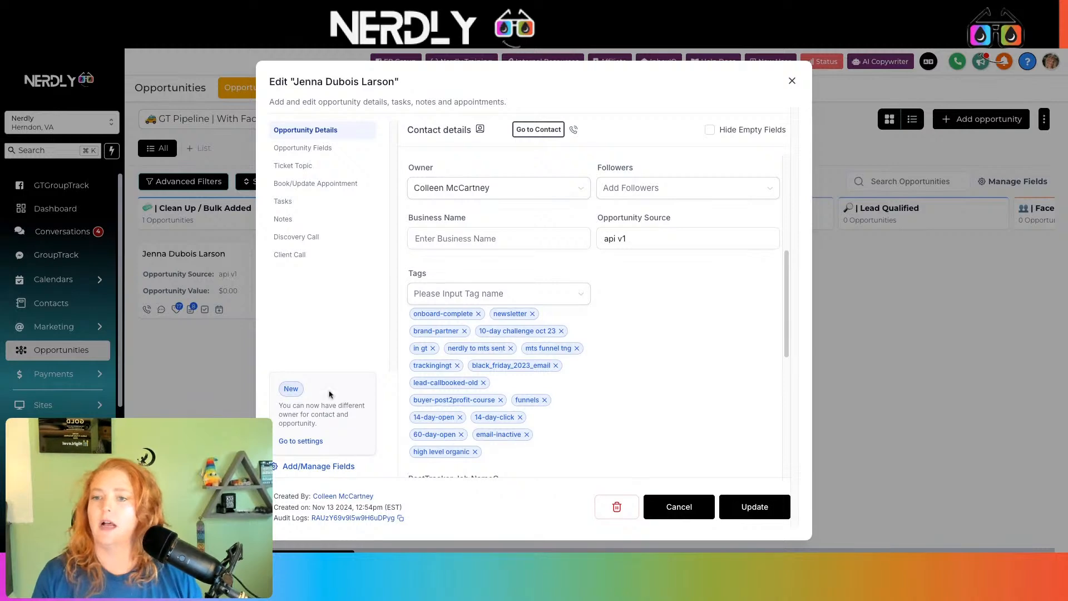
scroll(607, 315, "up", 6)
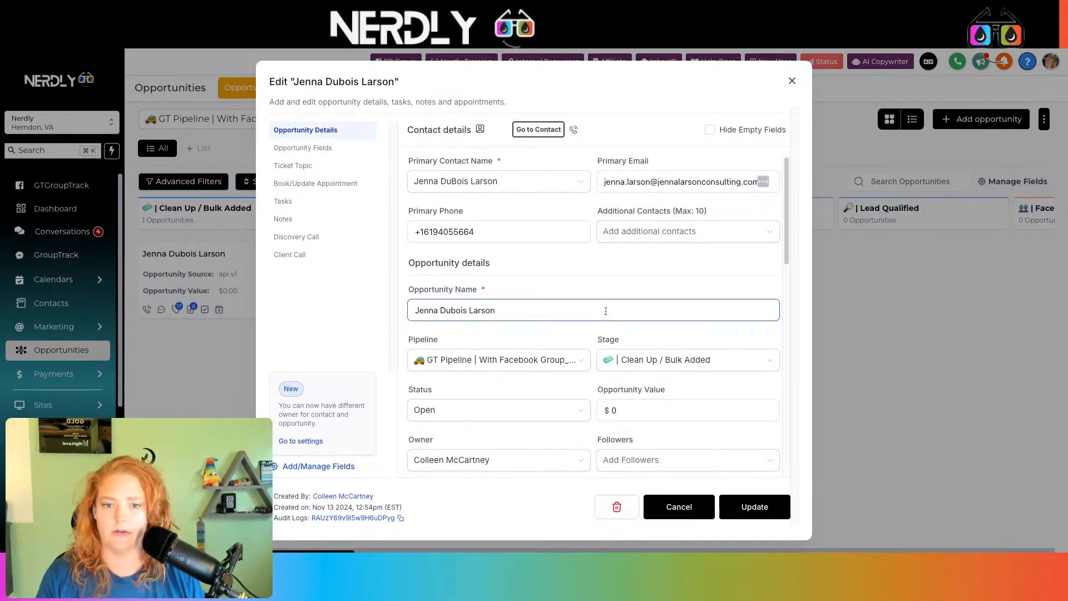
scroll(550, 367, "down", 10)
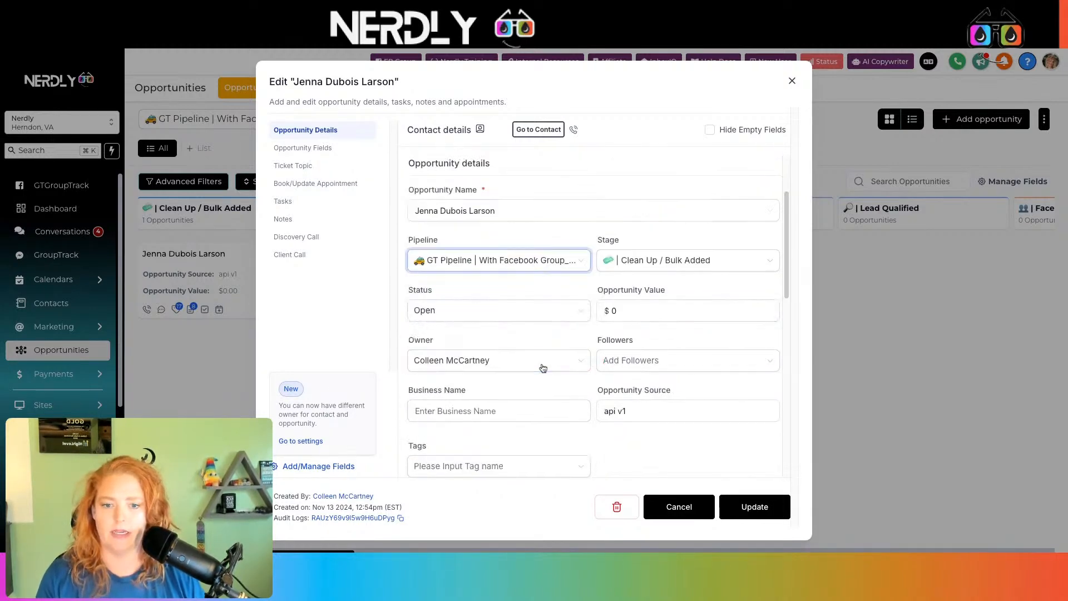
left_click(690, 507)
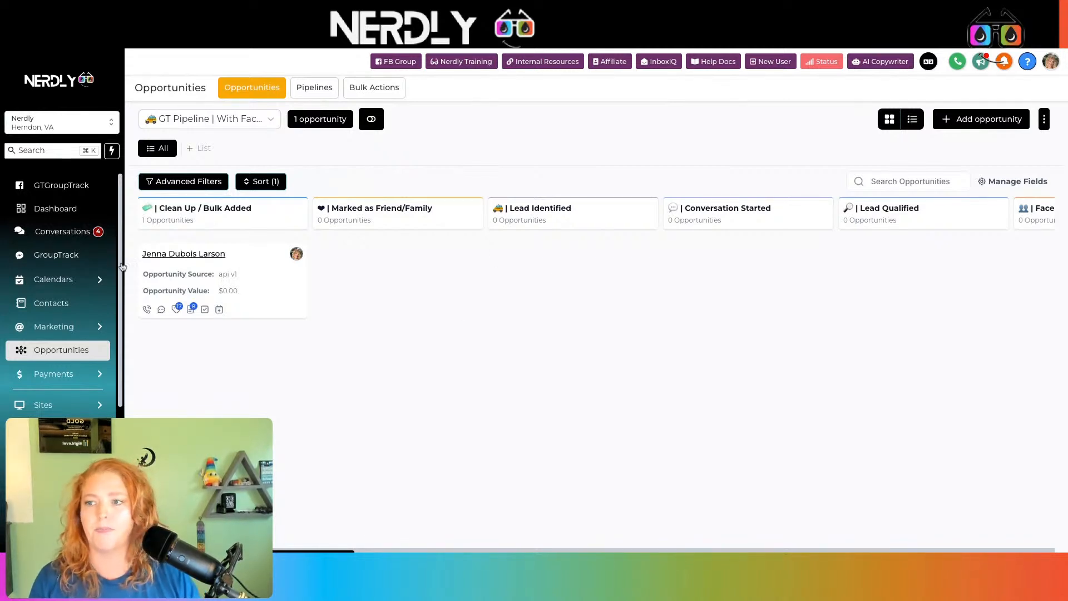
Show the Nerdly contacts, search their filters for "pipe", and open the Pipeline Stage filter
left_click(76, 308)
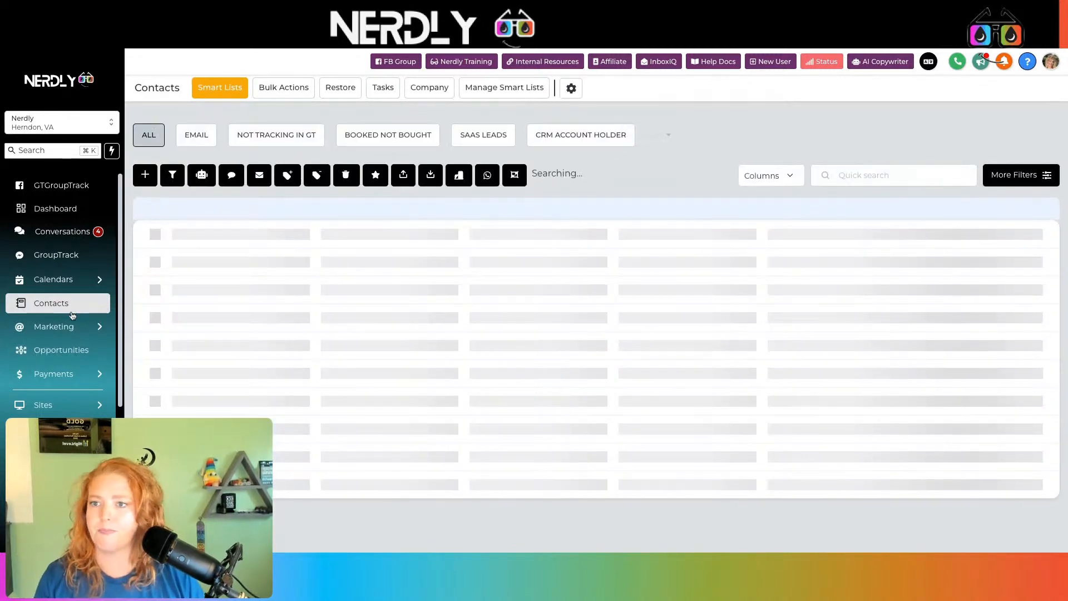
left_click(1043, 179)
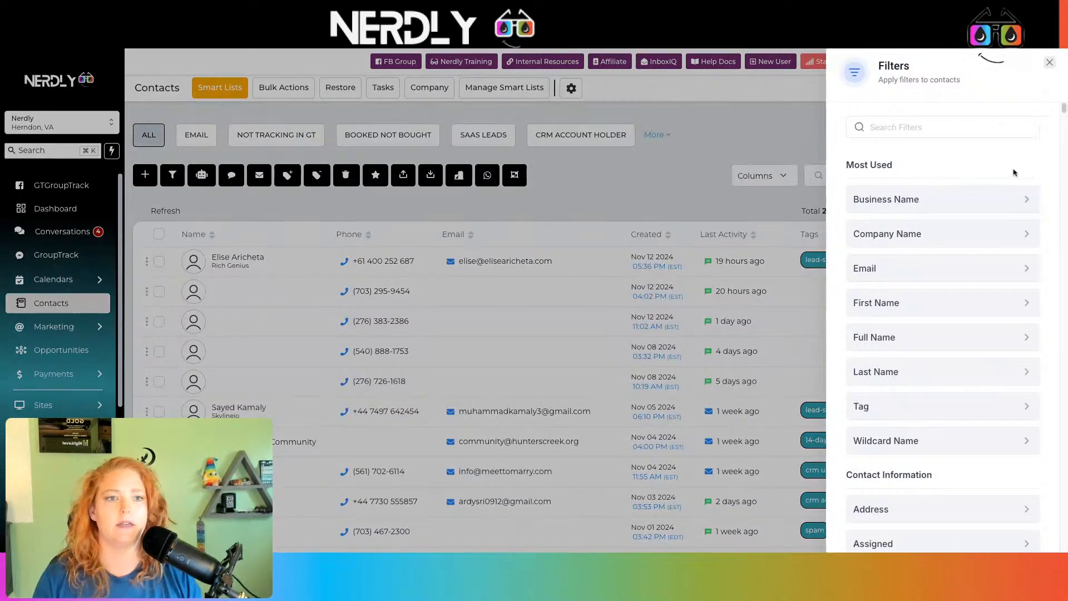
left_click(936, 129)
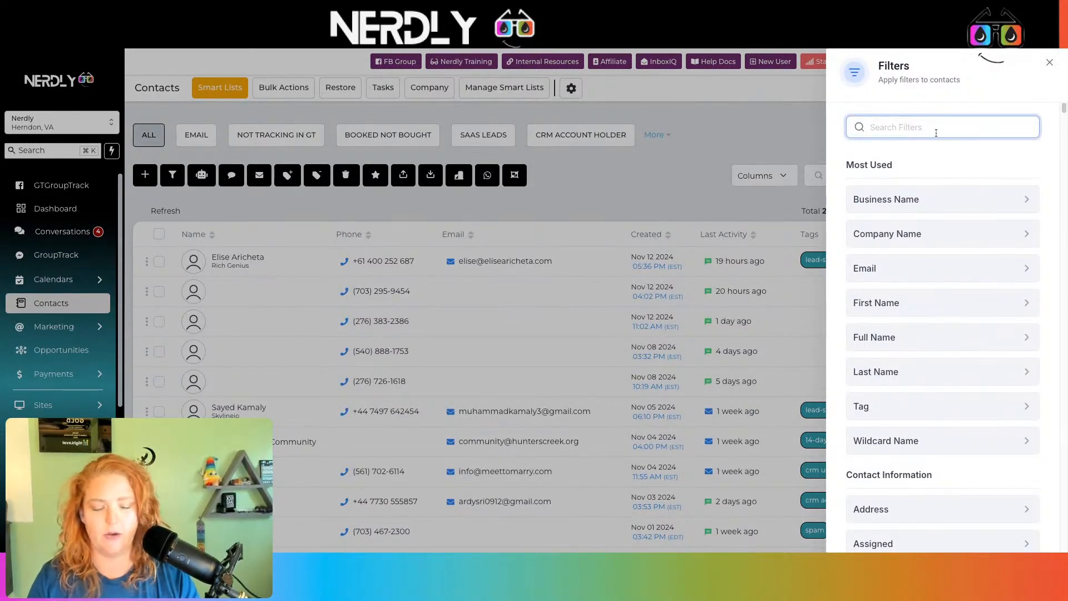
type("pipe")
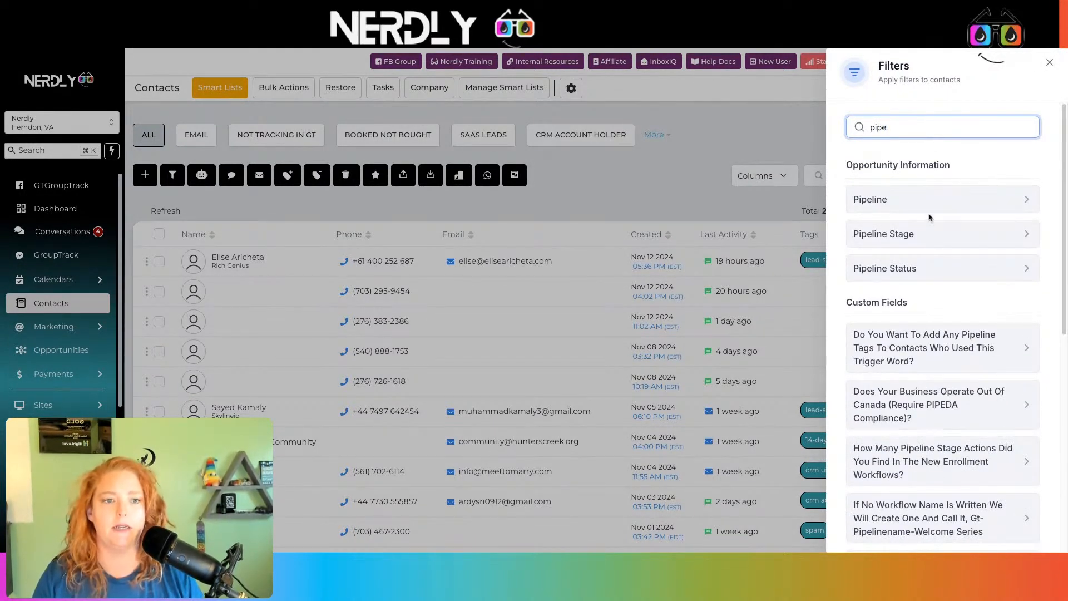
left_click(924, 234)
Filter the contacts to the "Joined Facebook Group" stage of "GT Pipeline | With Facebook Group_Integration testing"
left_click(924, 233)
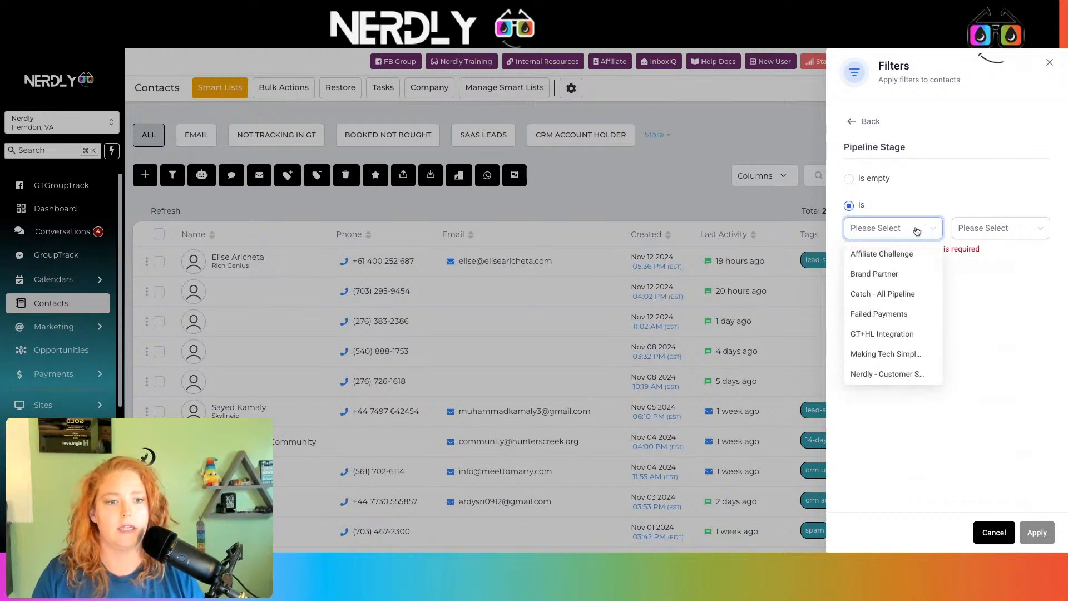
scroll(901, 285, "down", 3)
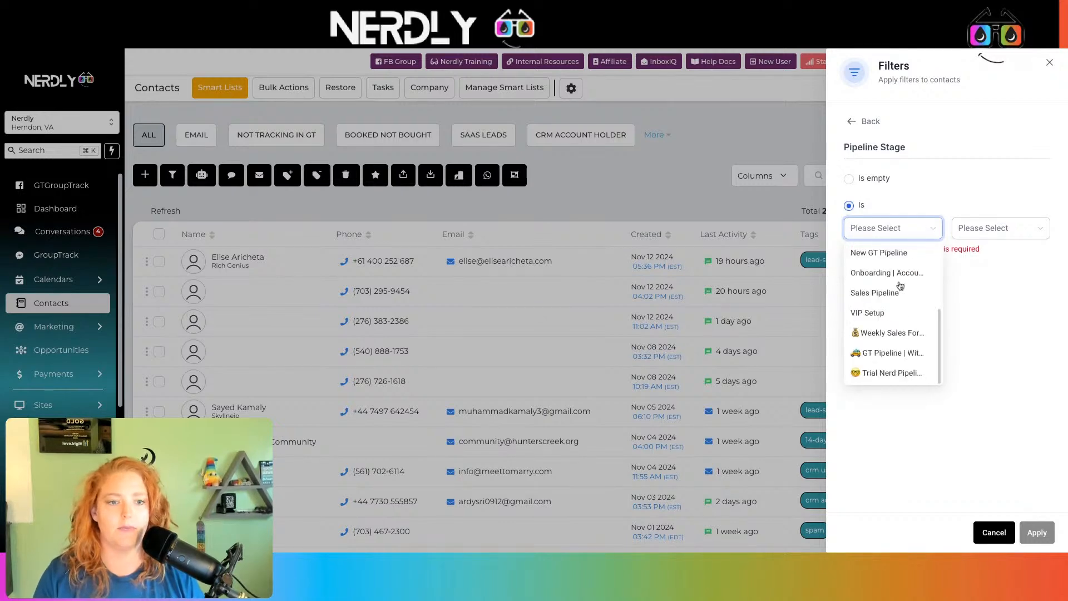
left_click(904, 354)
left_click(991, 228)
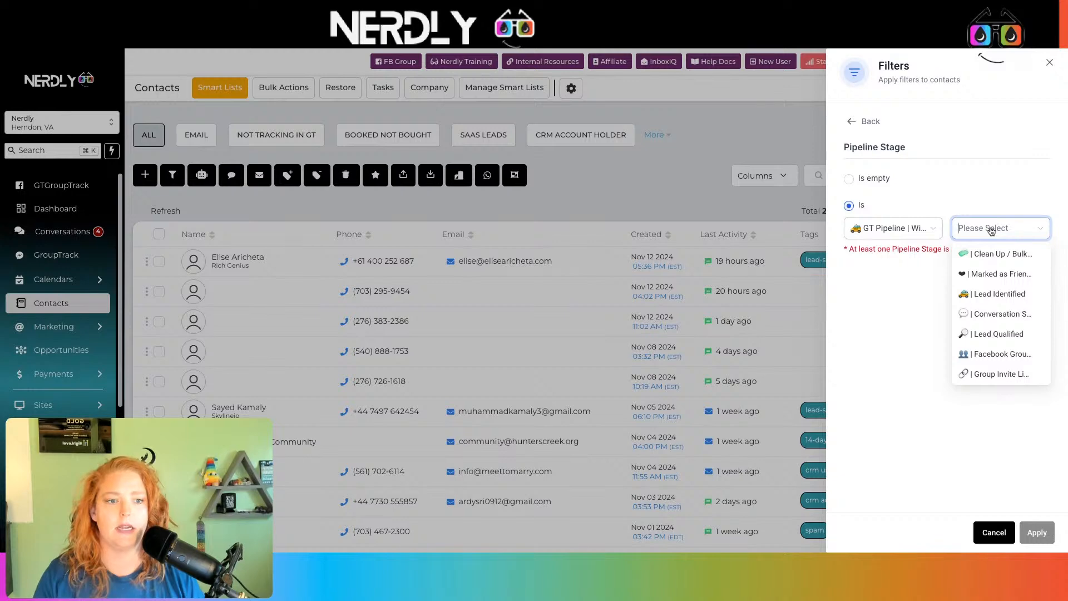
scroll(1000, 345, "down", 2)
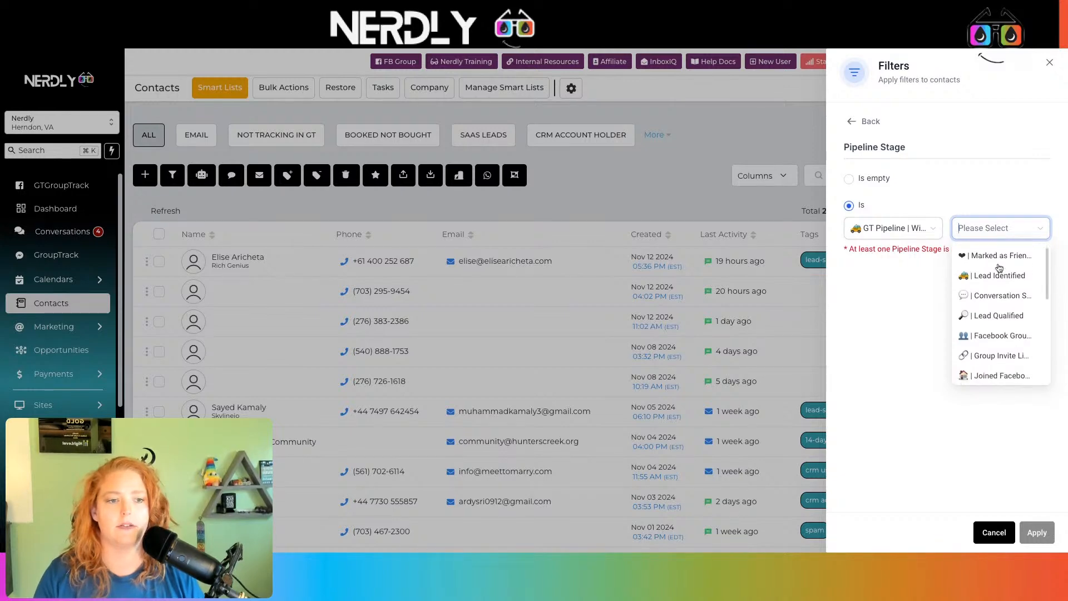
scroll(1000, 348, "down", 1)
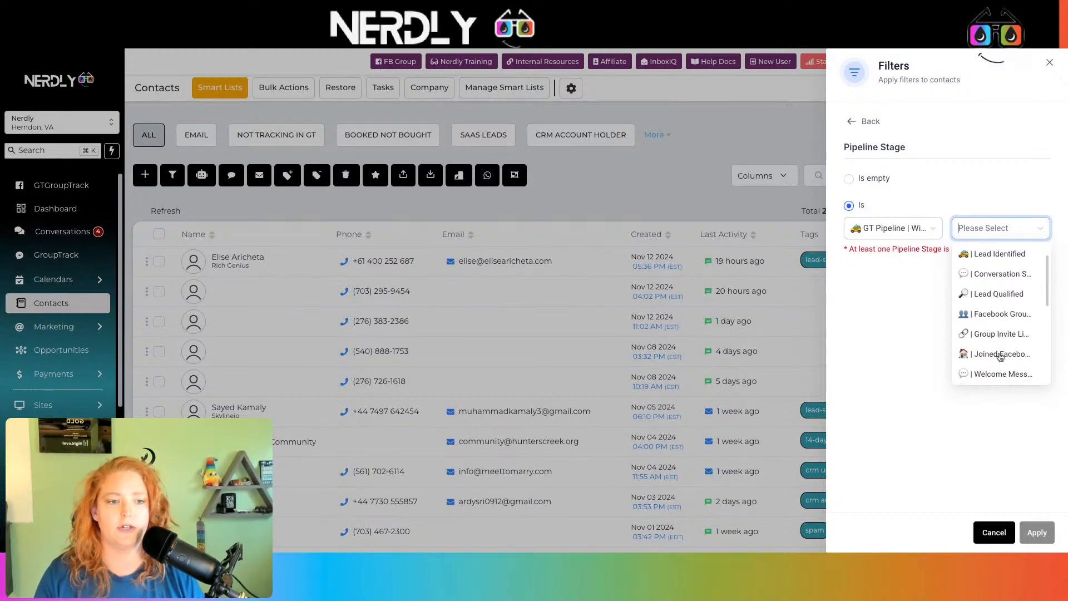
left_click(1000, 355)
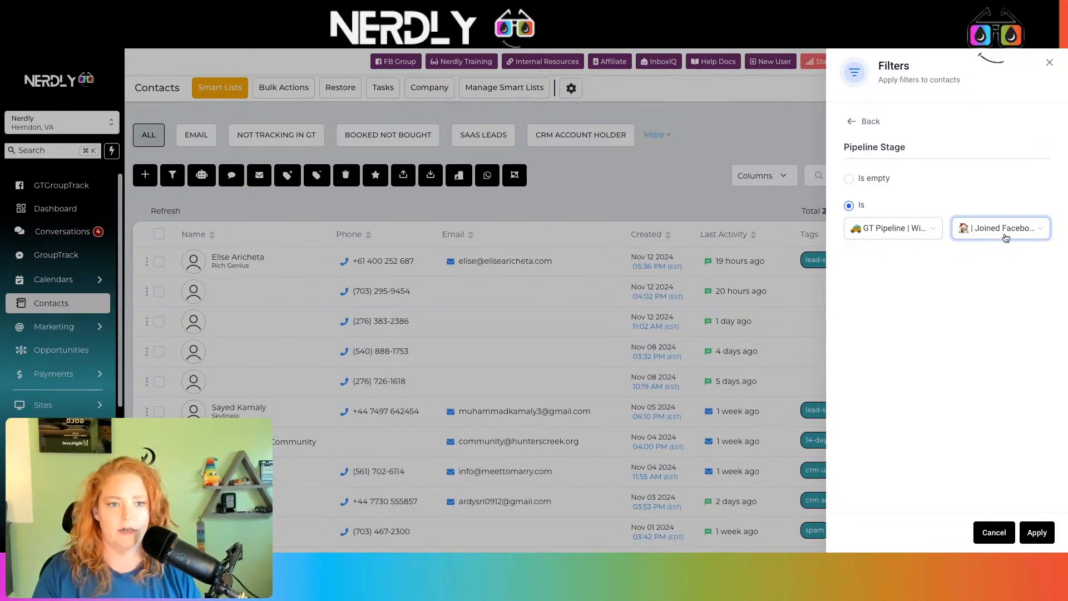
left_click(1034, 532)
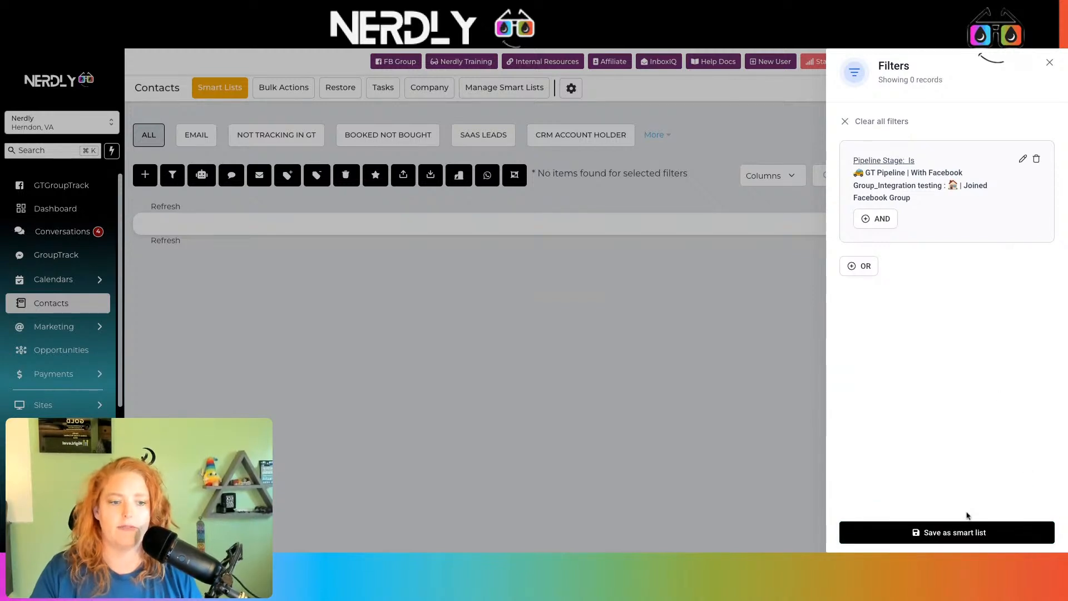
Save the pipeline-stage filter as a smart list named "New Group Members - Apply Group Tag"
left_click(999, 535)
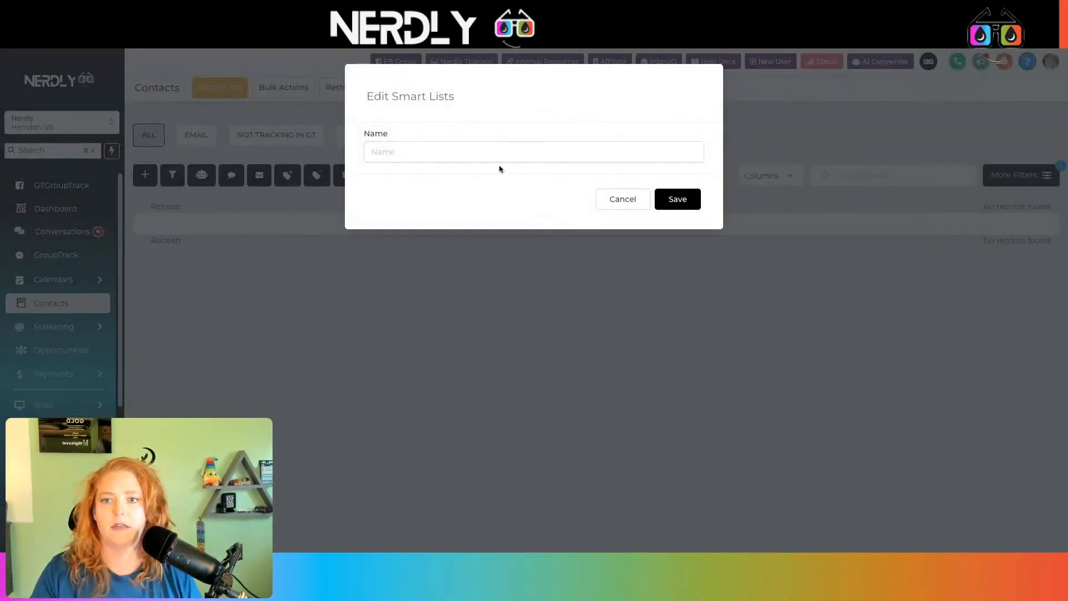
type("New Gr")
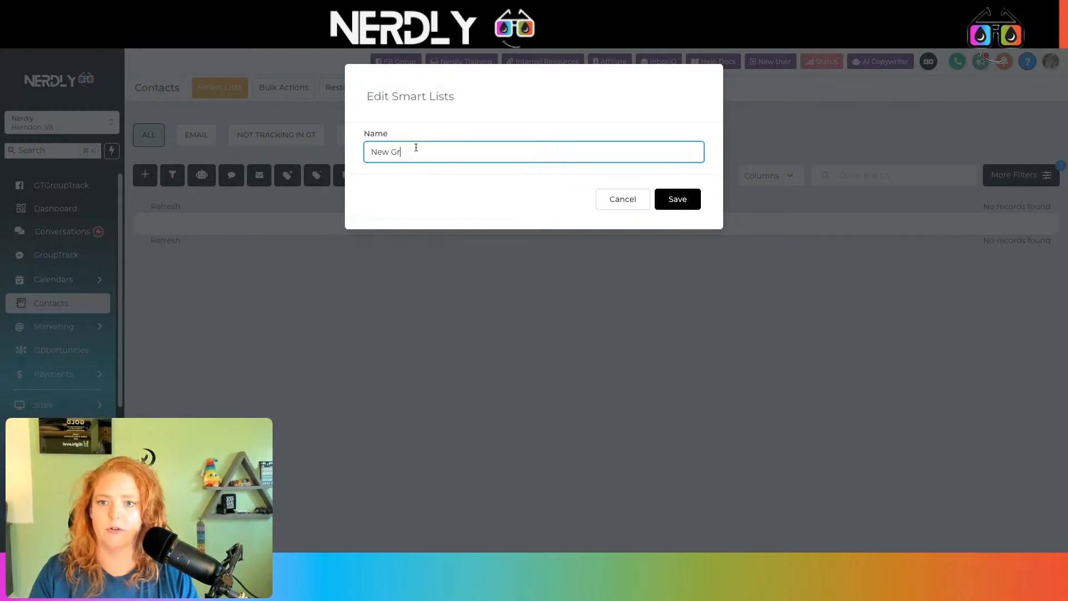
type("oup Memebers - Appl")
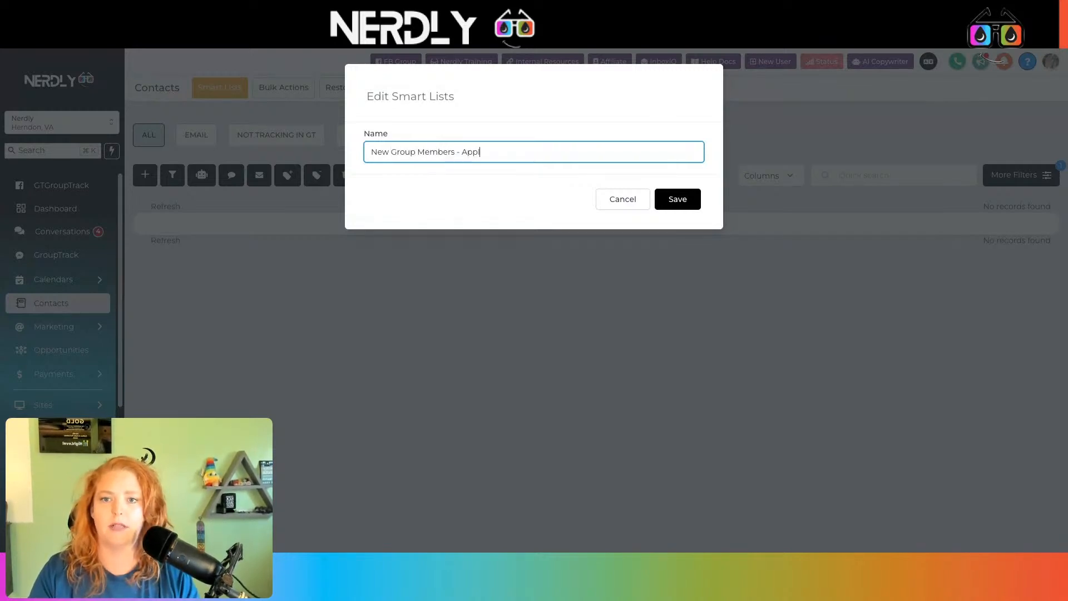
type("y Group Tag")
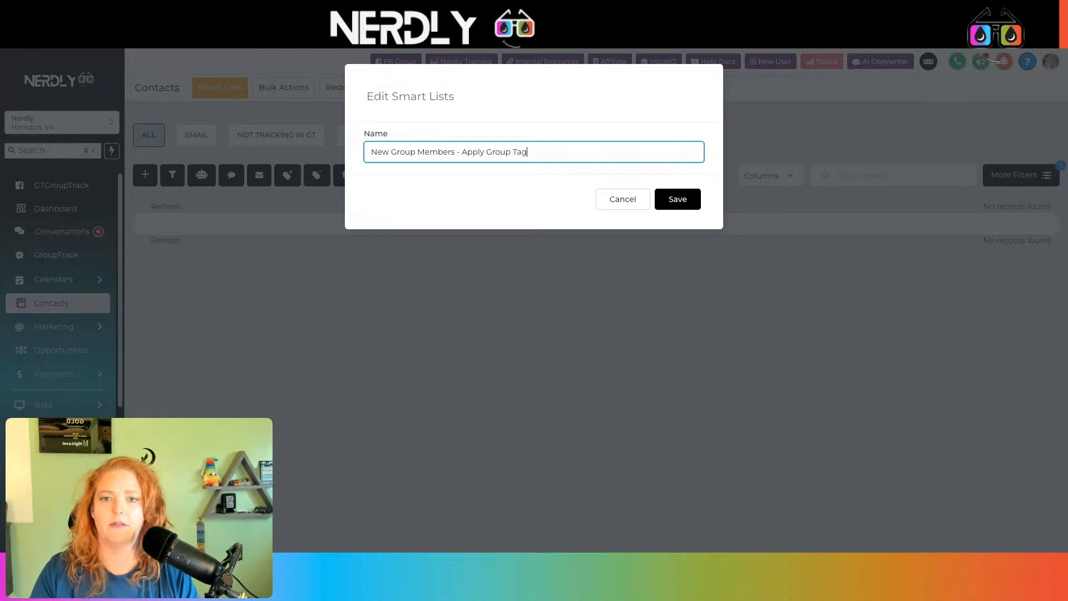
left_click(656, 198)
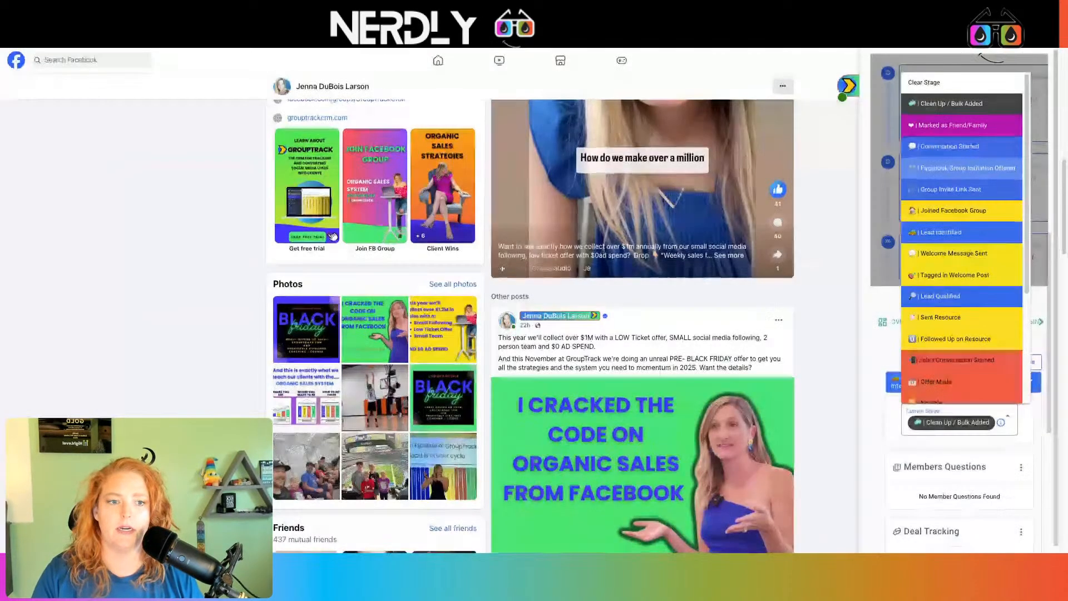
Change the contact's GroupTrack stage on the open Facebook profile to "Joined Facebook Group"
scroll(946, 329, "down", 2)
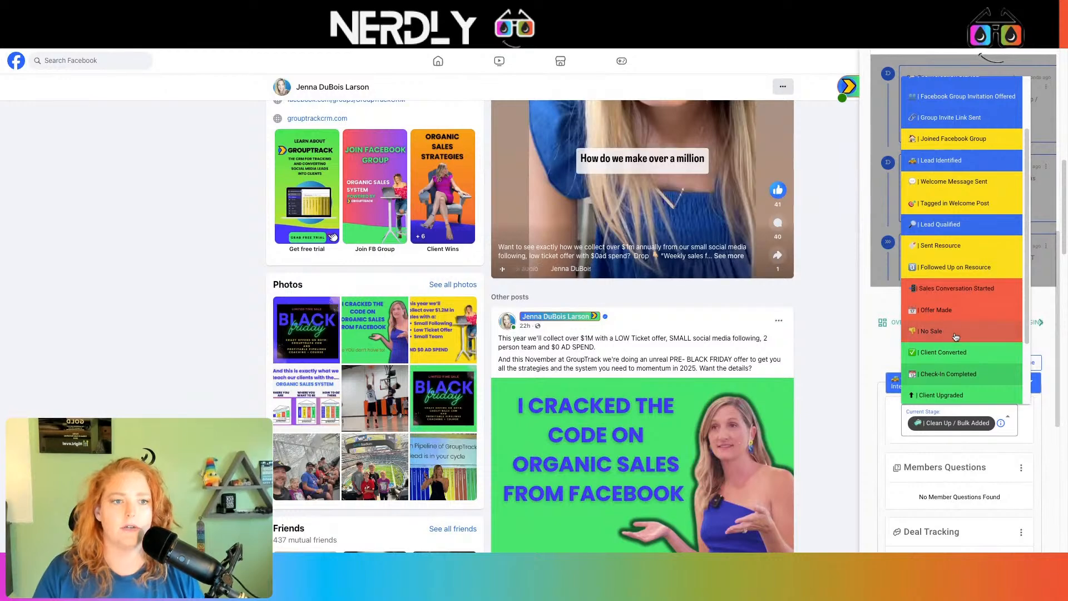
scroll(952, 184, "up", 2)
left_click(952, 179)
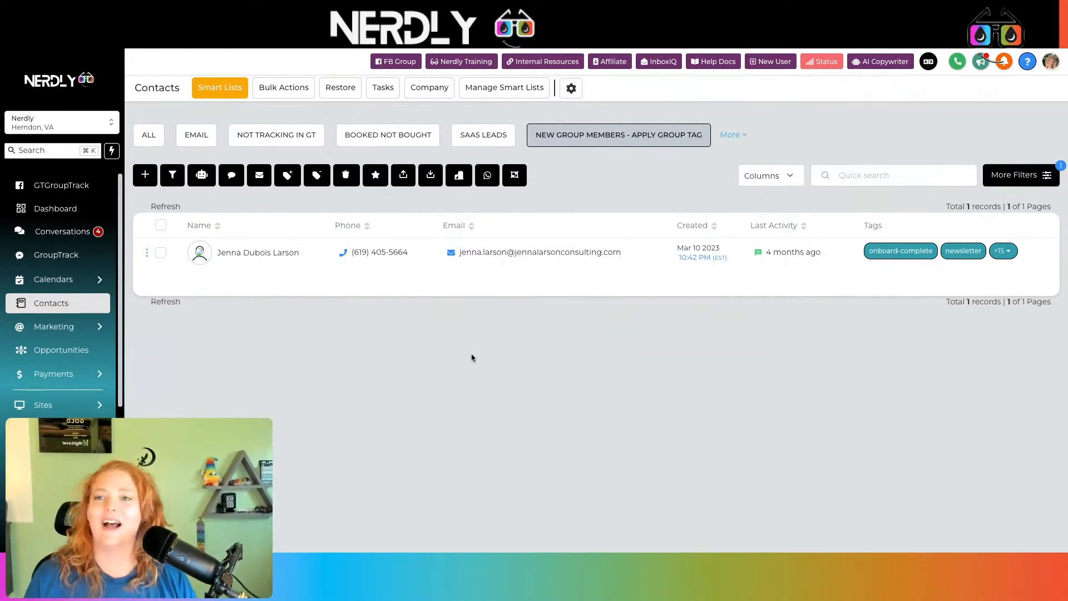
Switch to Nerdly, reload the "New Group Members - Apply Group Tag" smart list, and add a Tag filter as an AND condition
left_click(600, 141)
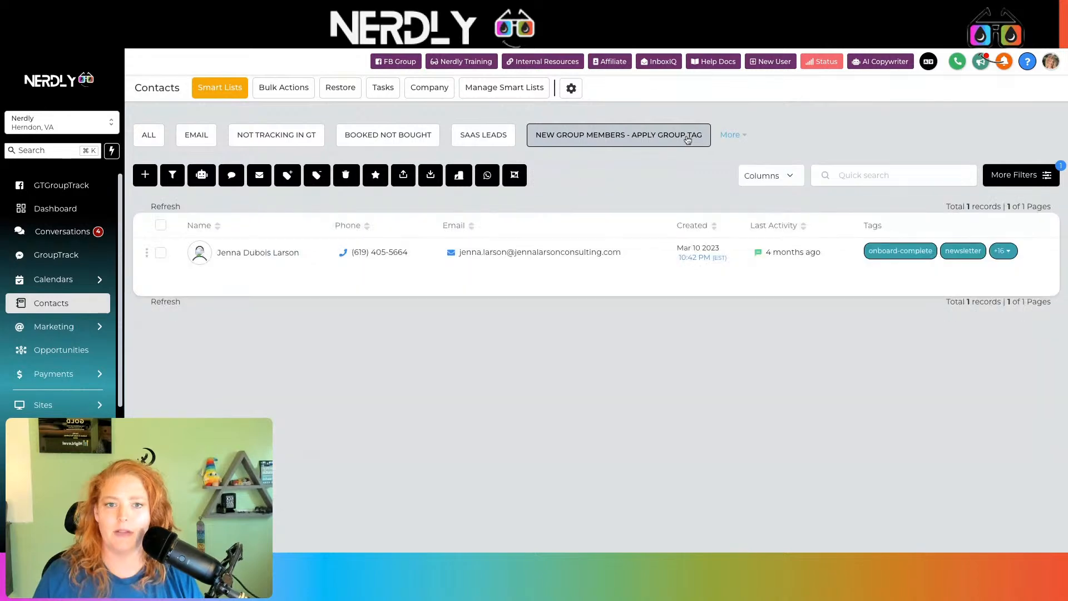
left_click(1048, 177)
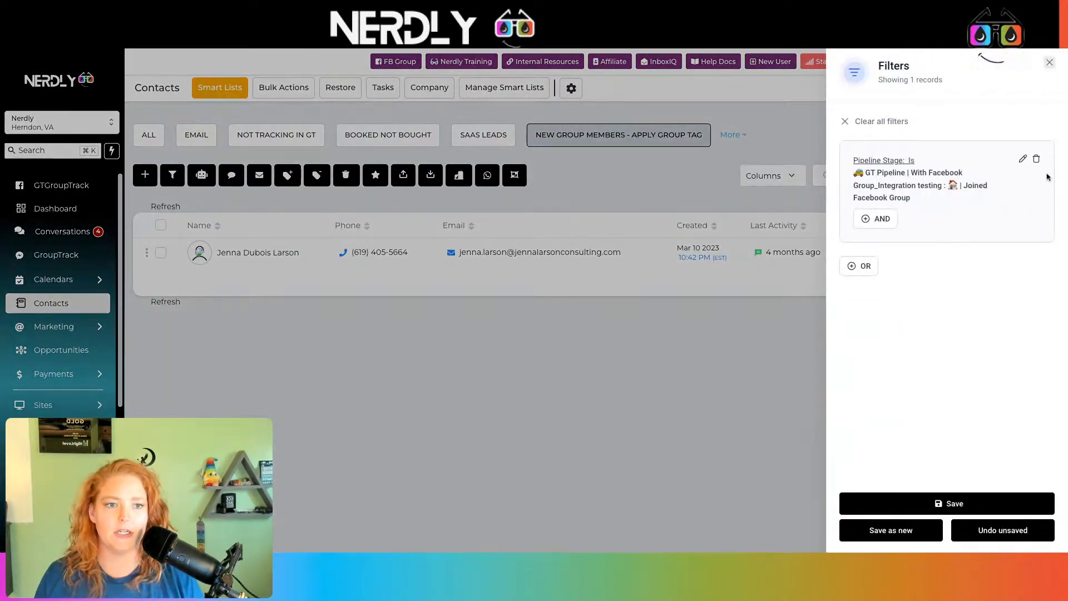
left_click(875, 219)
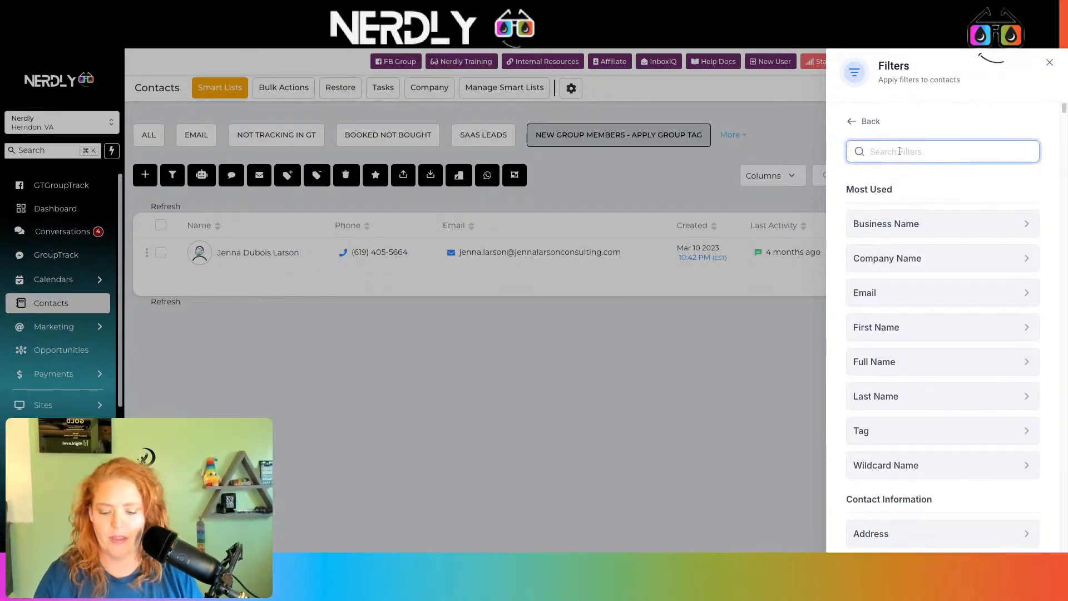
type("tag")
left_click(913, 234)
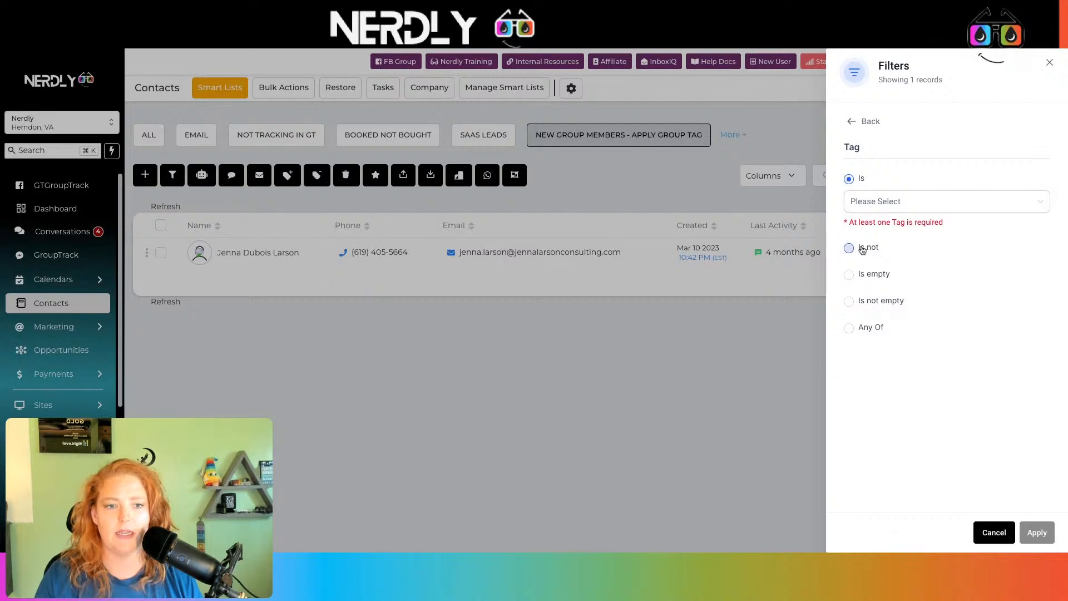
Set the Tag filter to "Is not" "mts - welcome series", save it to the smart list, and close the filters
left_click(855, 249)
left_click(903, 235)
type("mts")
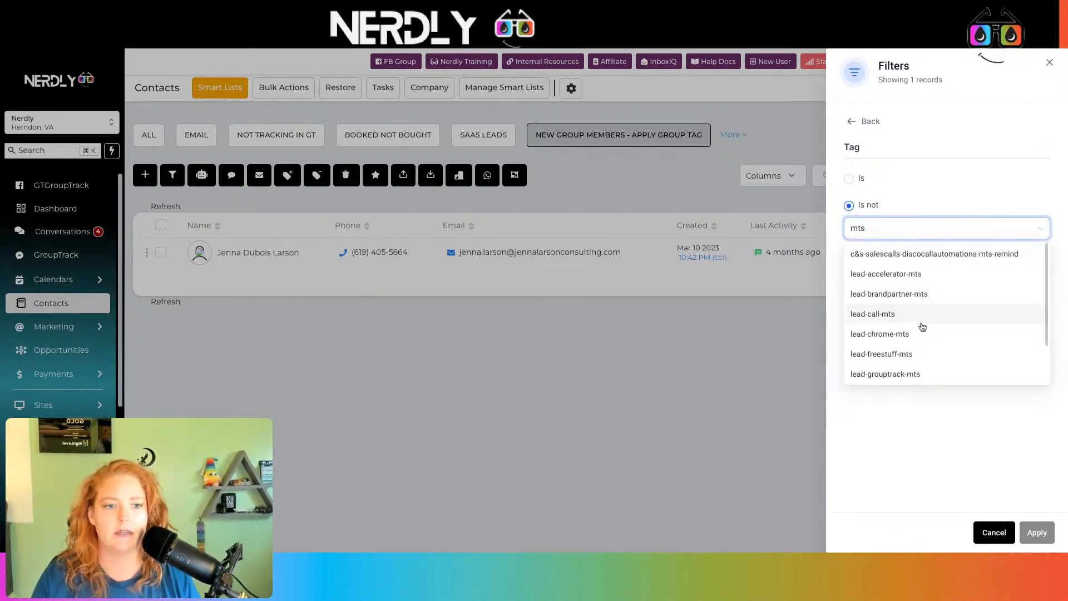
scroll(921, 325, "down", 2)
scroll(920, 326, "down", 2)
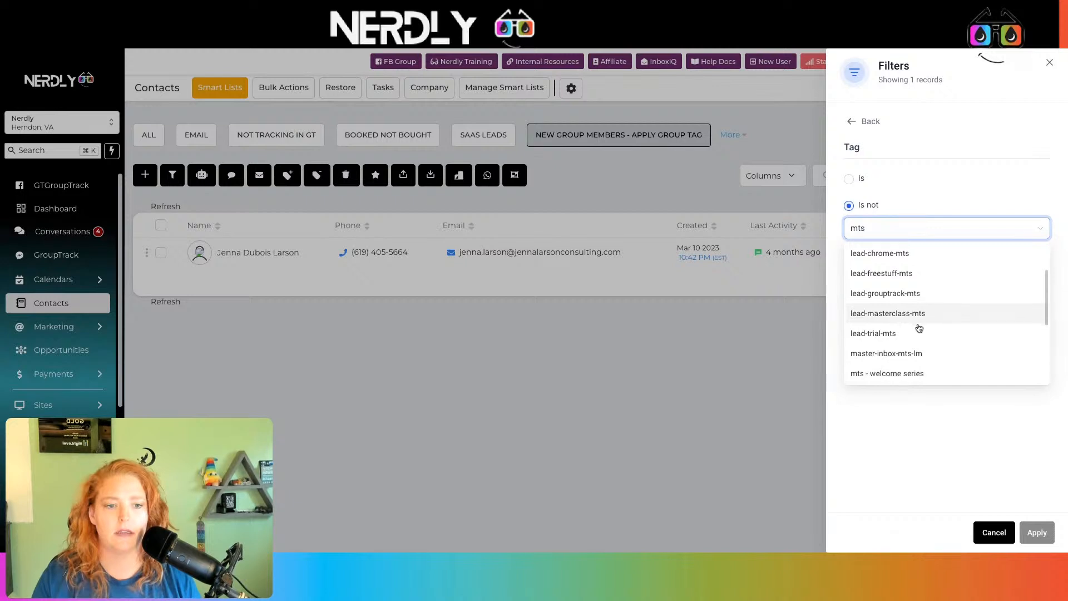
left_click(911, 357)
left_click(944, 424)
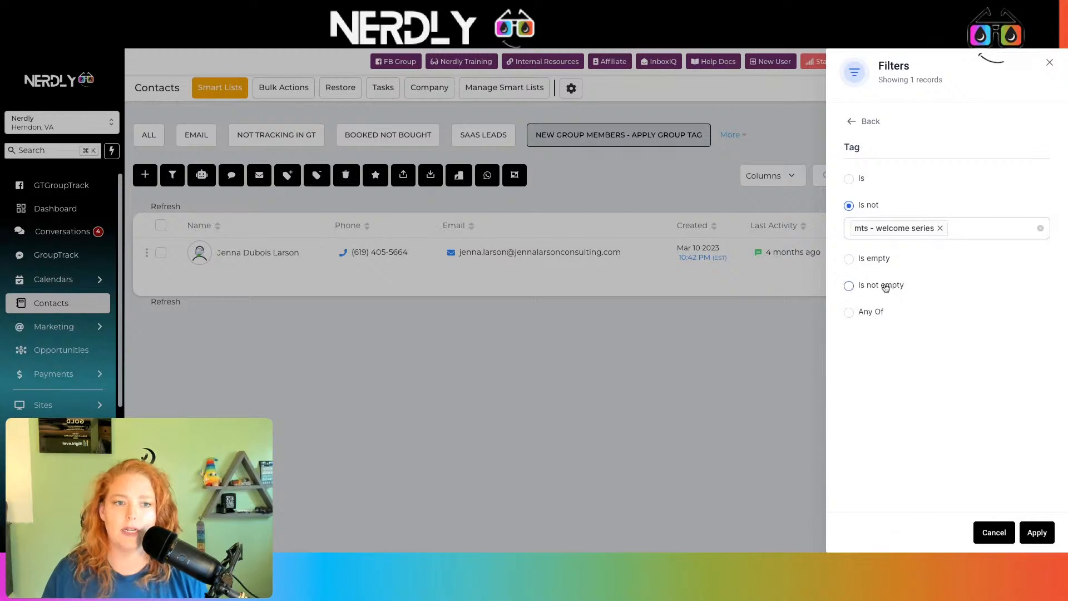
left_click(1030, 530)
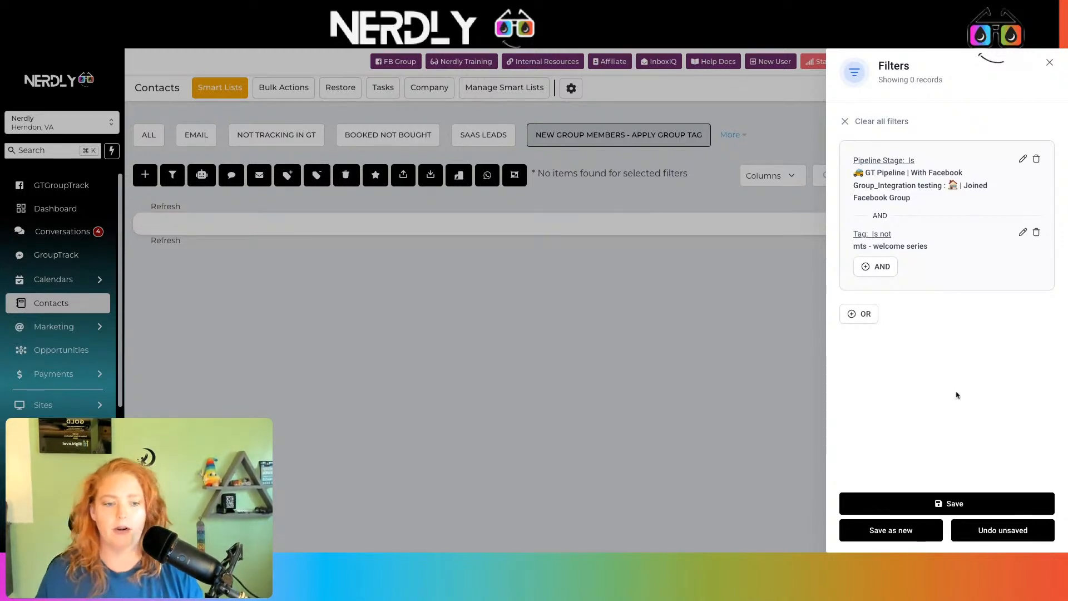
left_click(980, 504)
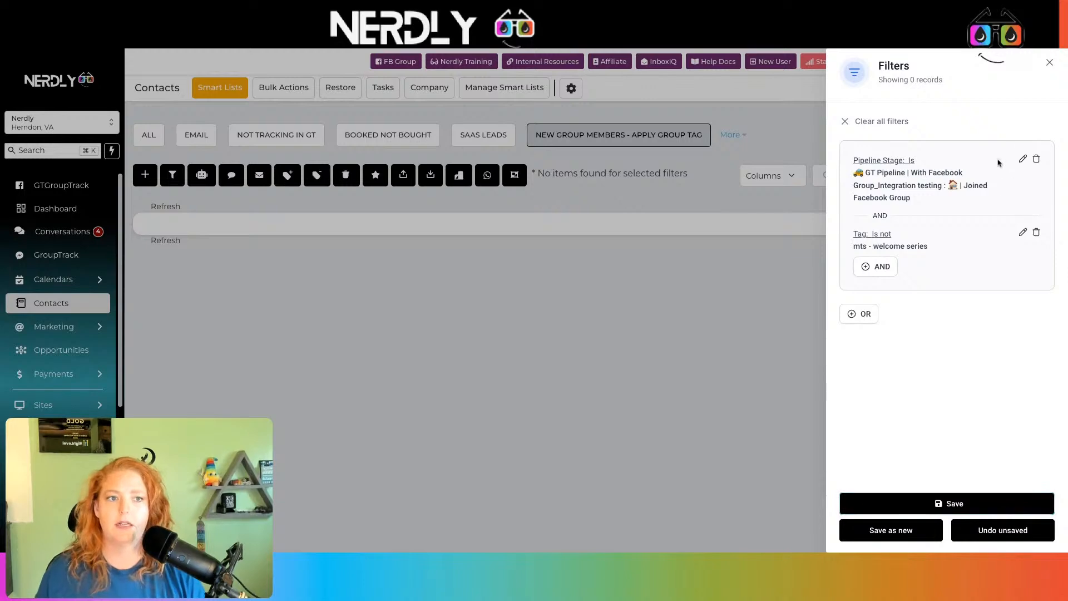
left_click(1050, 62)
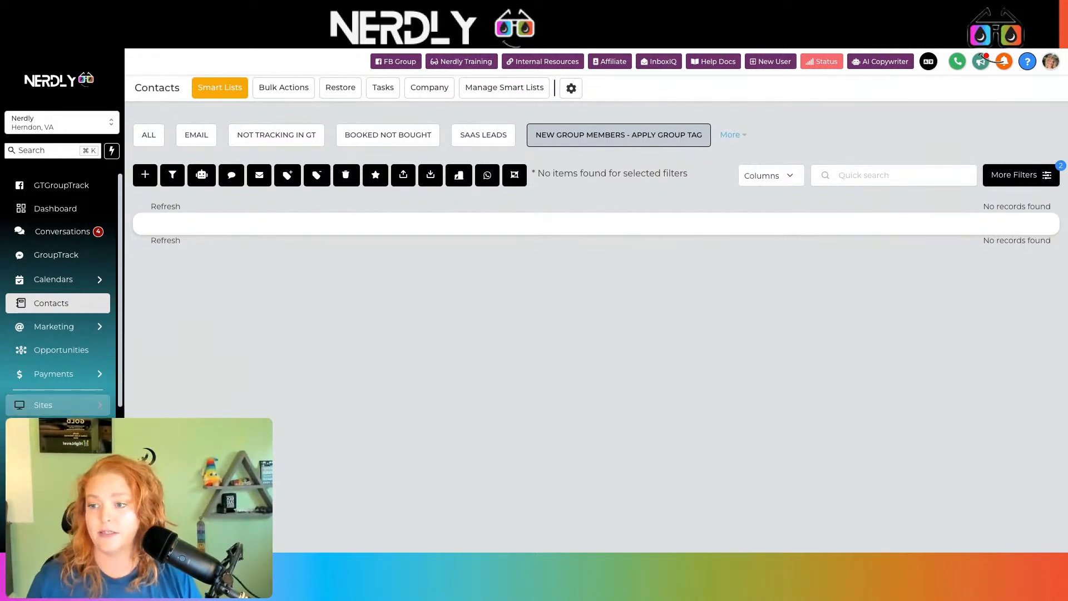
Search the automation workflows for "welcome" and open "FB Group Welcome Series (update copy first)"
left_click(54, 429)
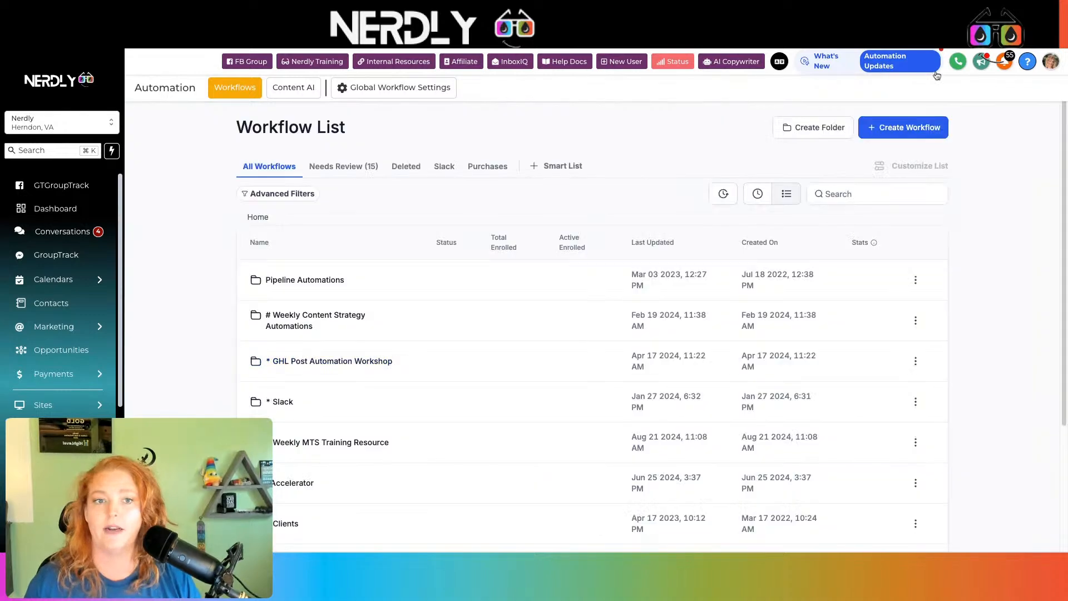
left_click(847, 199)
type("welcome")
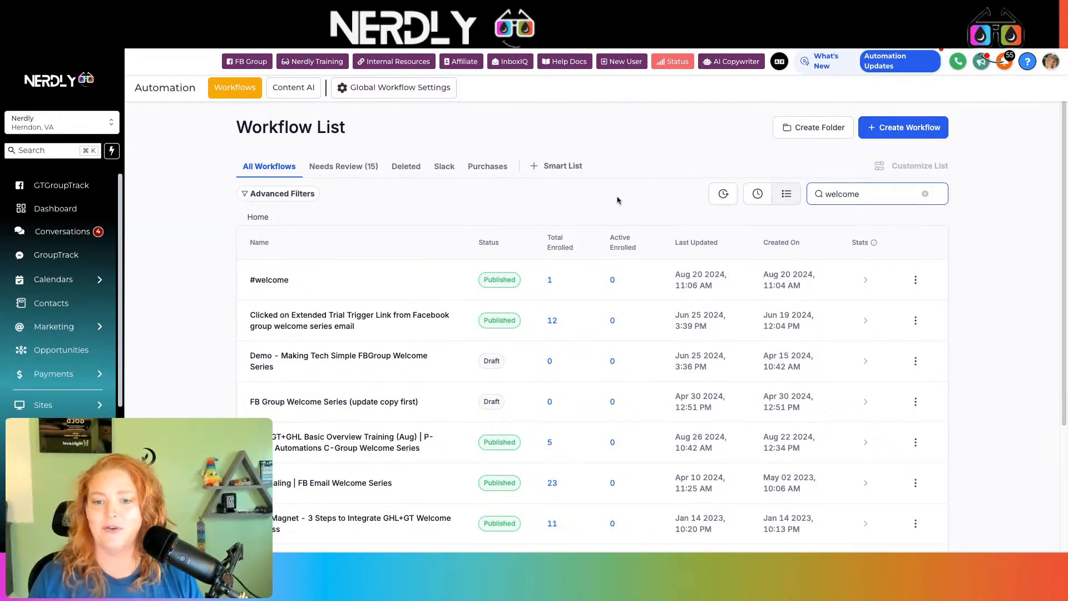
scroll(370, 357, "down", 1)
left_click(369, 352)
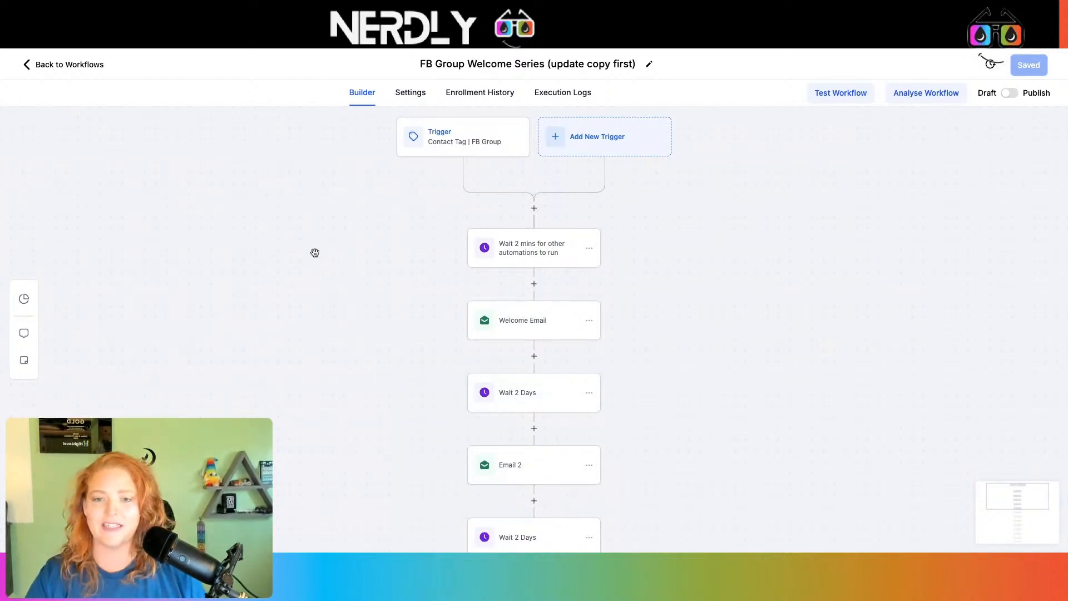
Examine the workflow's Contact Tag trigger and the Welcome Email's subject and message, closing each without saving
left_click(447, 144)
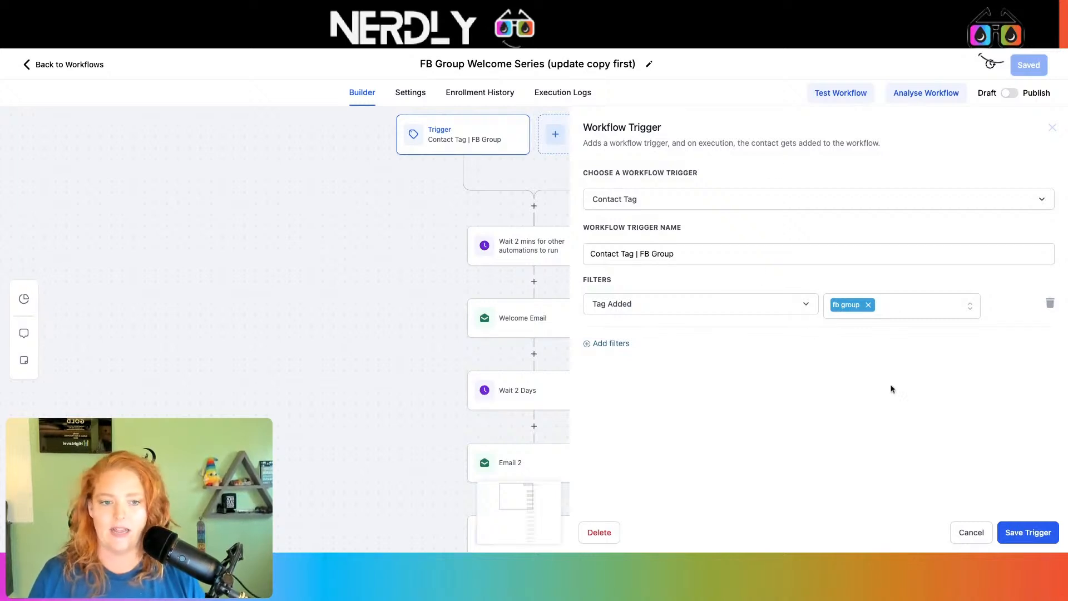
left_click(962, 531)
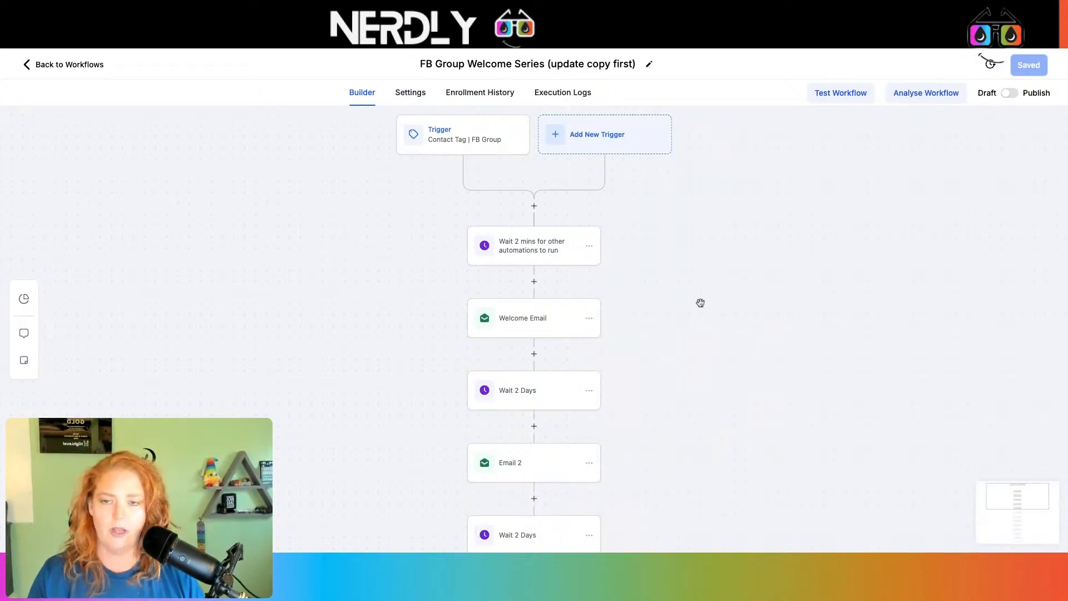
left_click(515, 318)
scroll(878, 252, "down", 3)
left_click(829, 227)
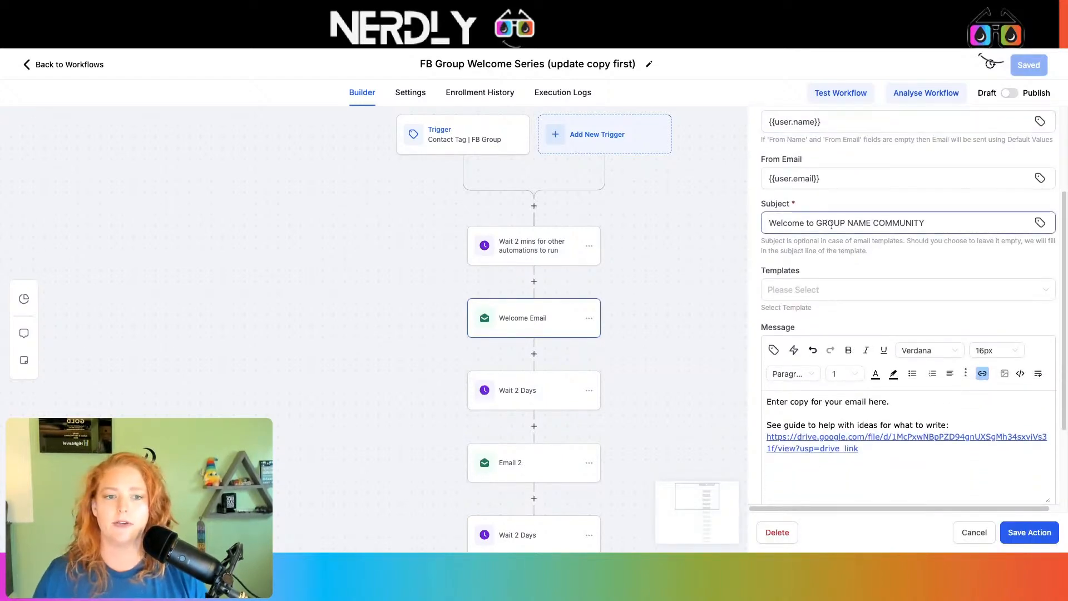
scroll(949, 228, "down", 1)
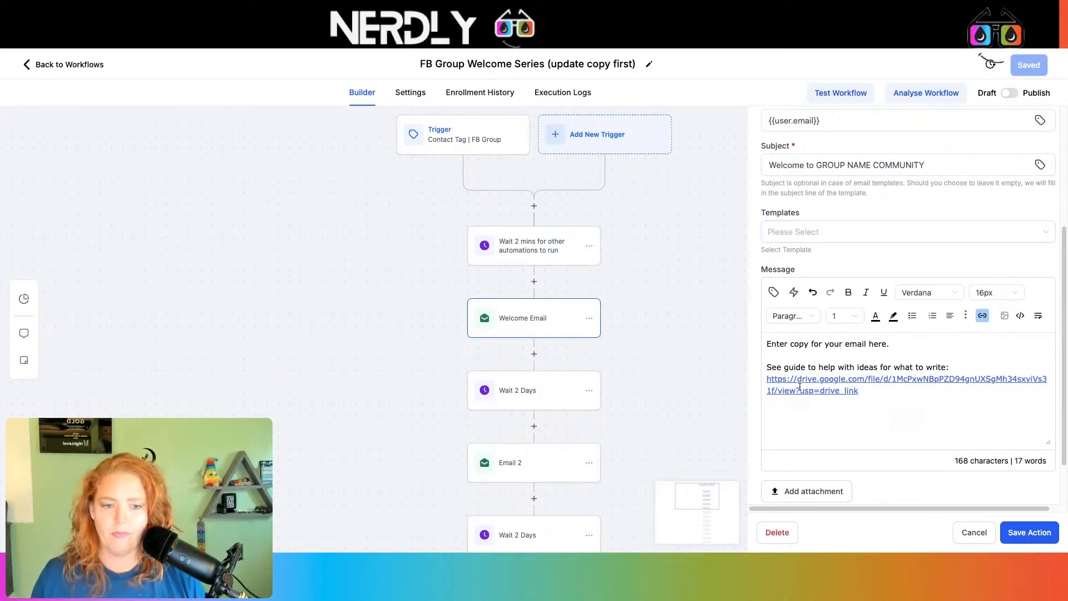
scroll(801, 385, "down", 1)
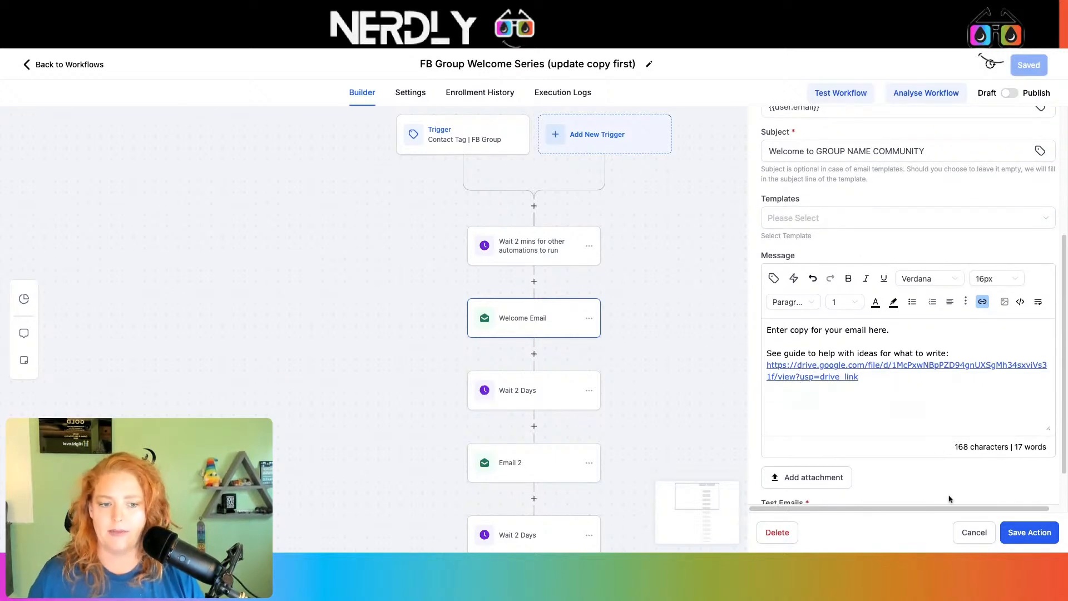
left_click(973, 533)
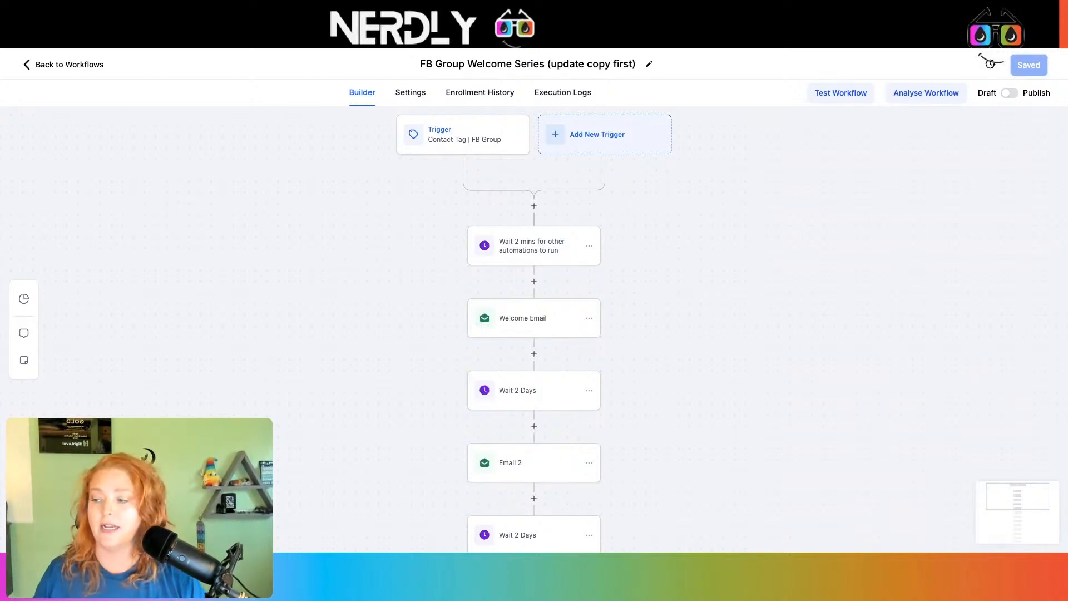
Review the sequence of waits and emails through to the end of the workflow
scroll(651, 248, "down", 1)
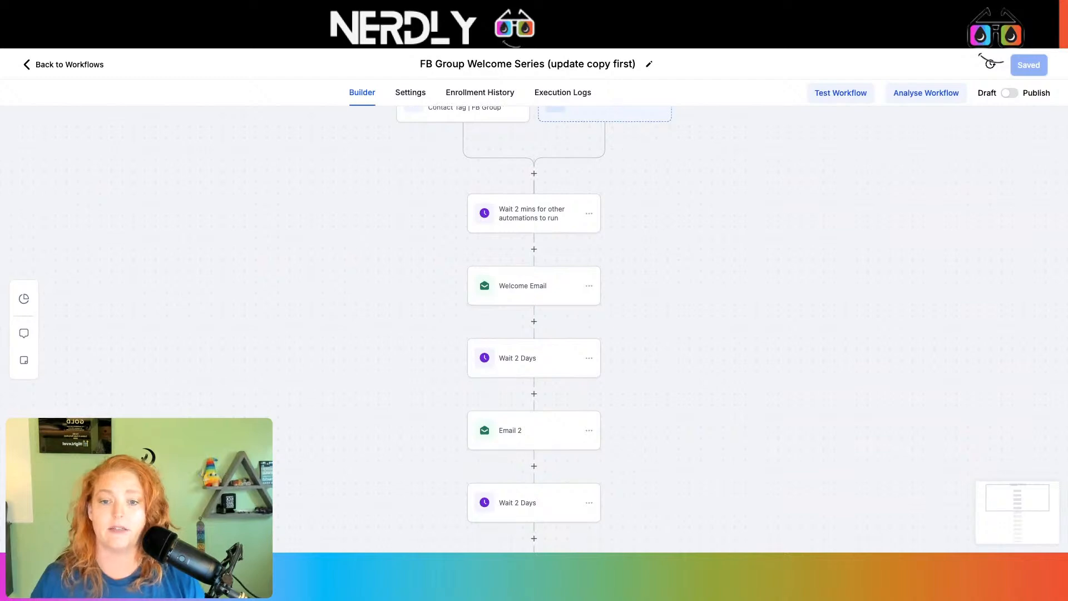
scroll(527, 357, "down", 1)
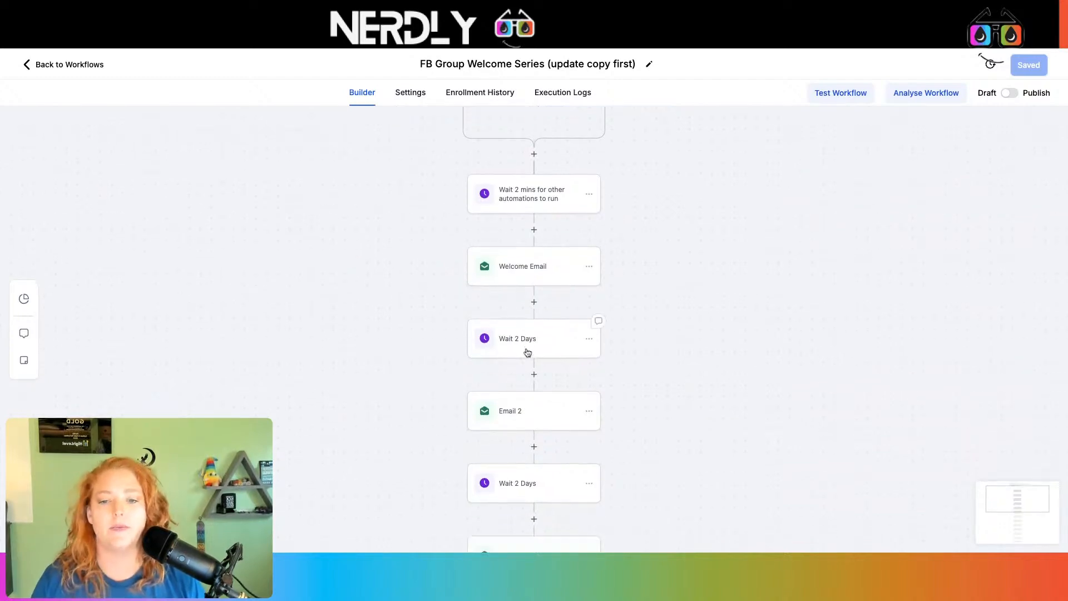
scroll(528, 418, "down", 5)
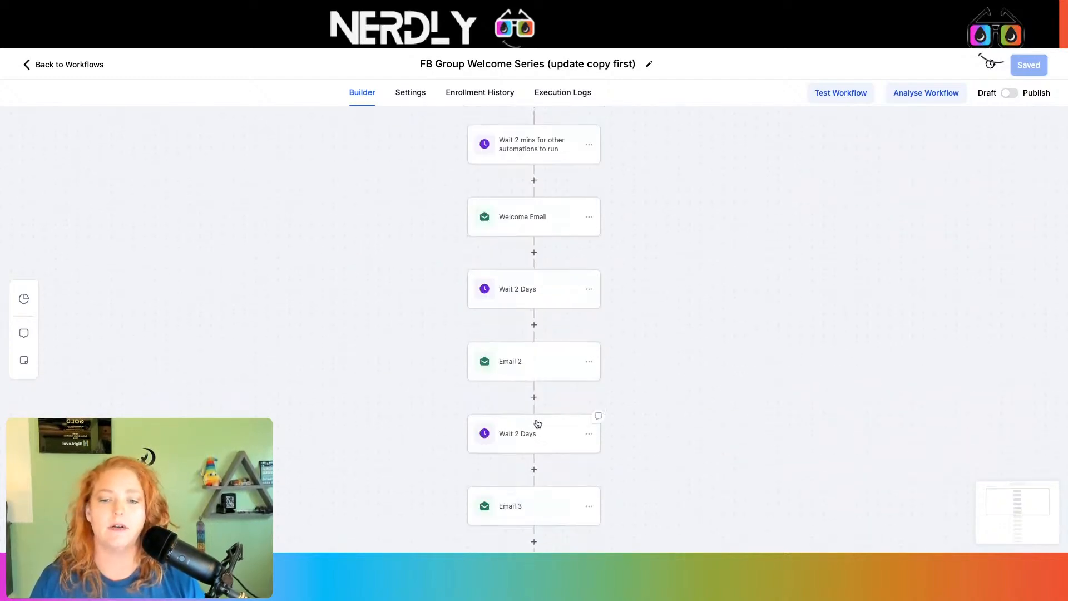
scroll(511, 397, "down", 8)
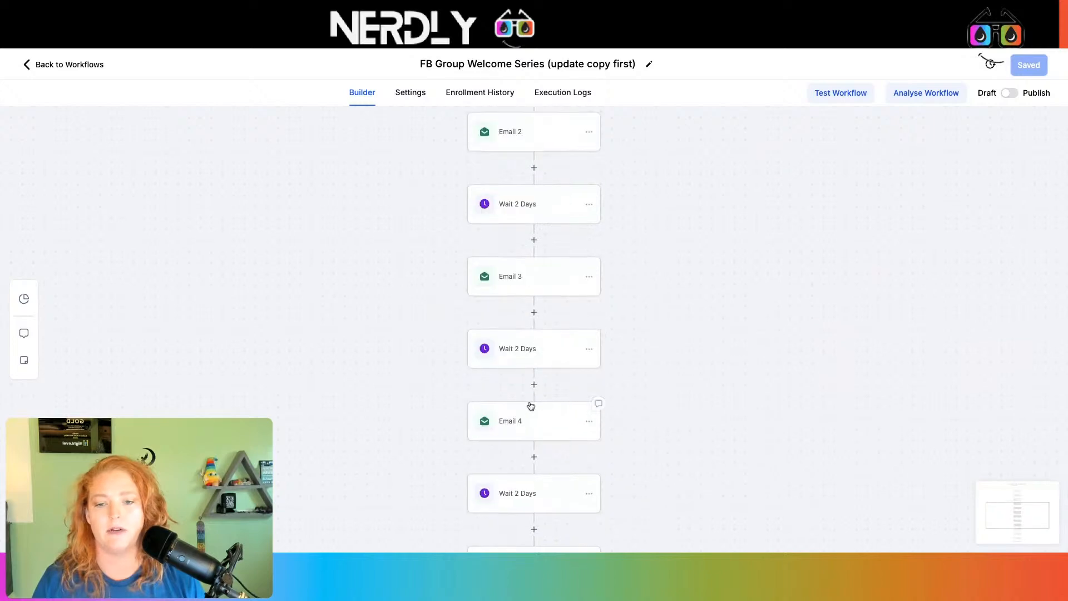
scroll(532, 405, "down", 10)
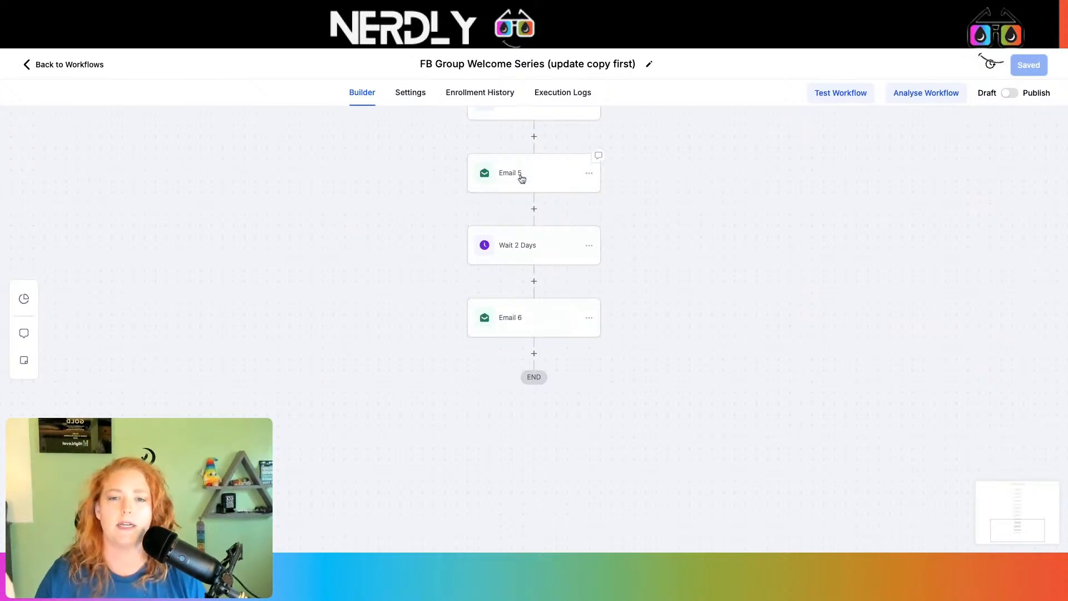
Examine the message copy of Email 5 and close it without saving
scroll(523, 178, "up", 1)
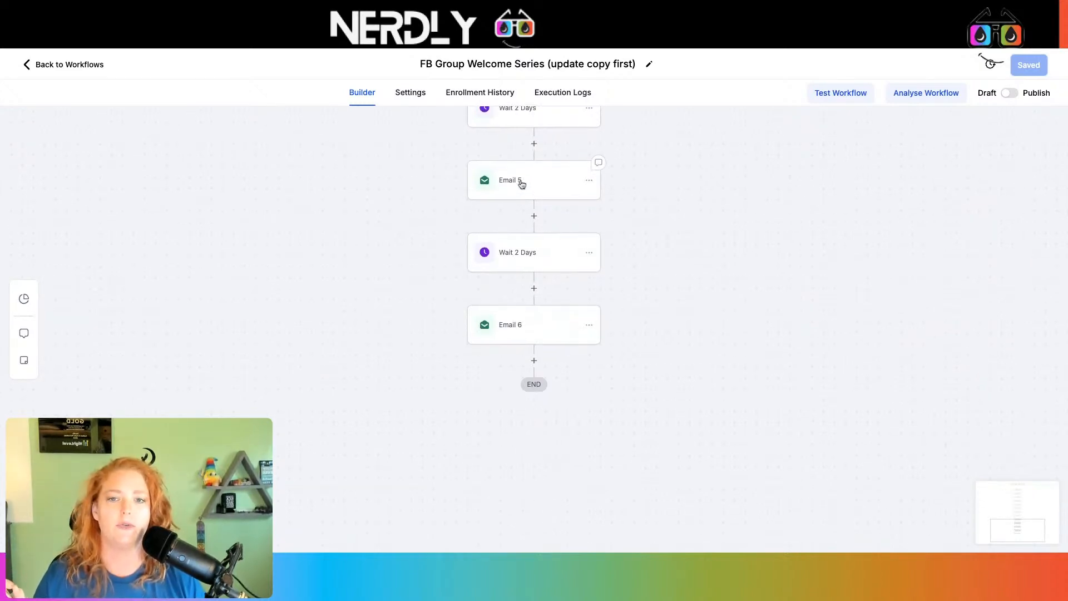
left_click(520, 181)
scroll(898, 297, "down", 5)
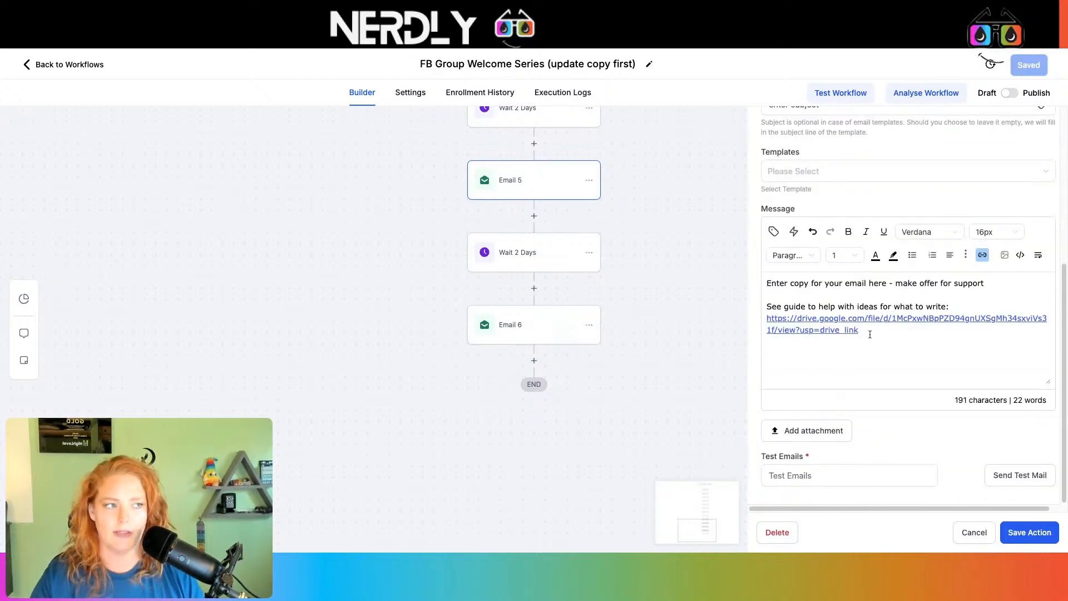
left_click(974, 533)
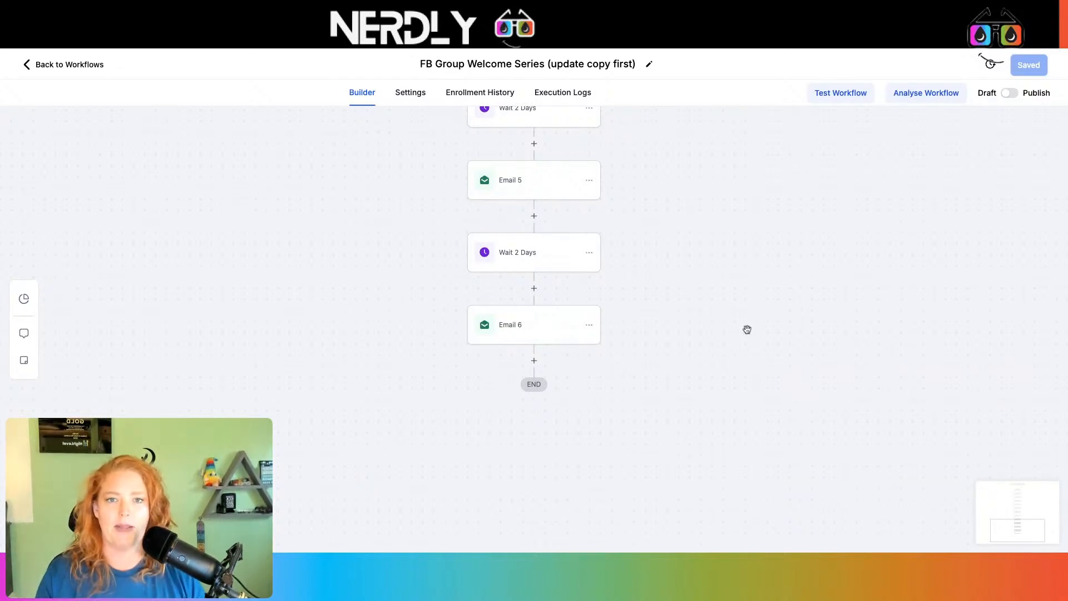
scroll(750, 331, "up", 5)
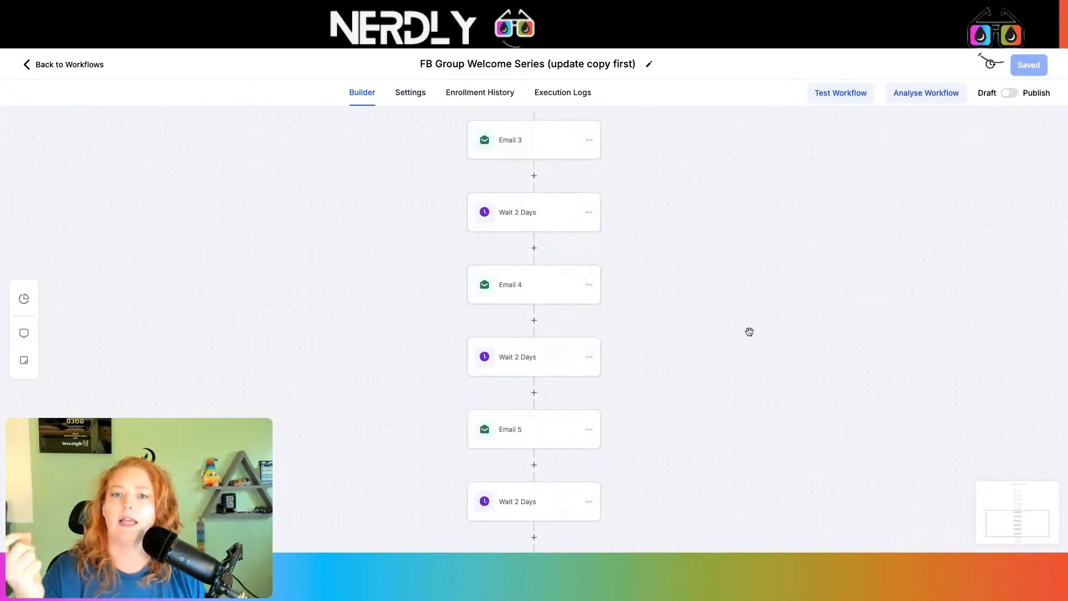